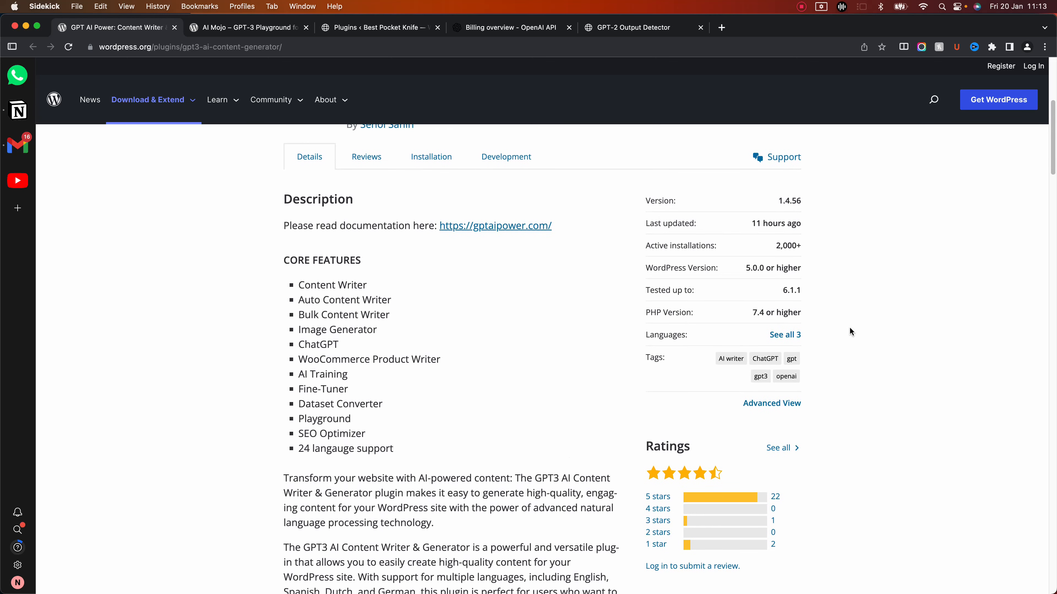
Step: Review the WordPress.org plugin pages of GPT AI Power and AI Mojo, including AI Mojo's description and ratings
scroll(849, 326, up, 2)
scroll(838, 332, up, 2)
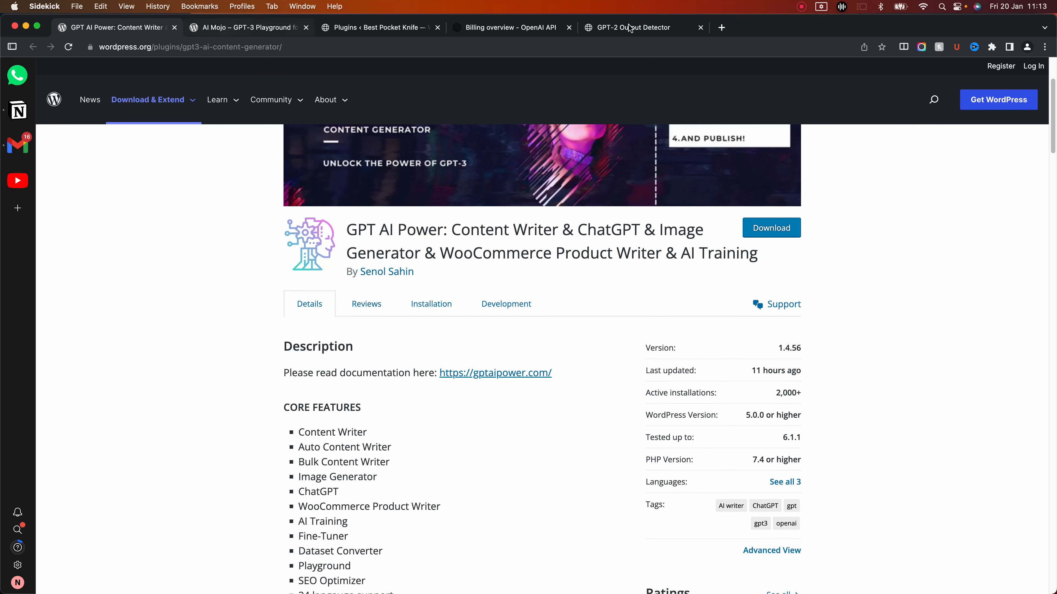
key(ctrl+Tab)
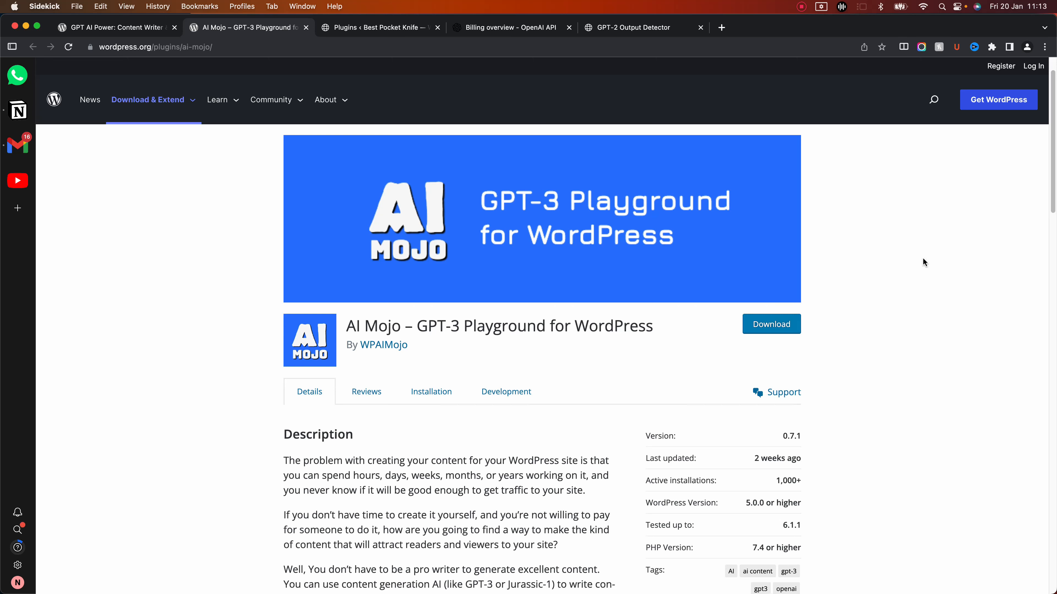
scroll(923, 258, down, 6)
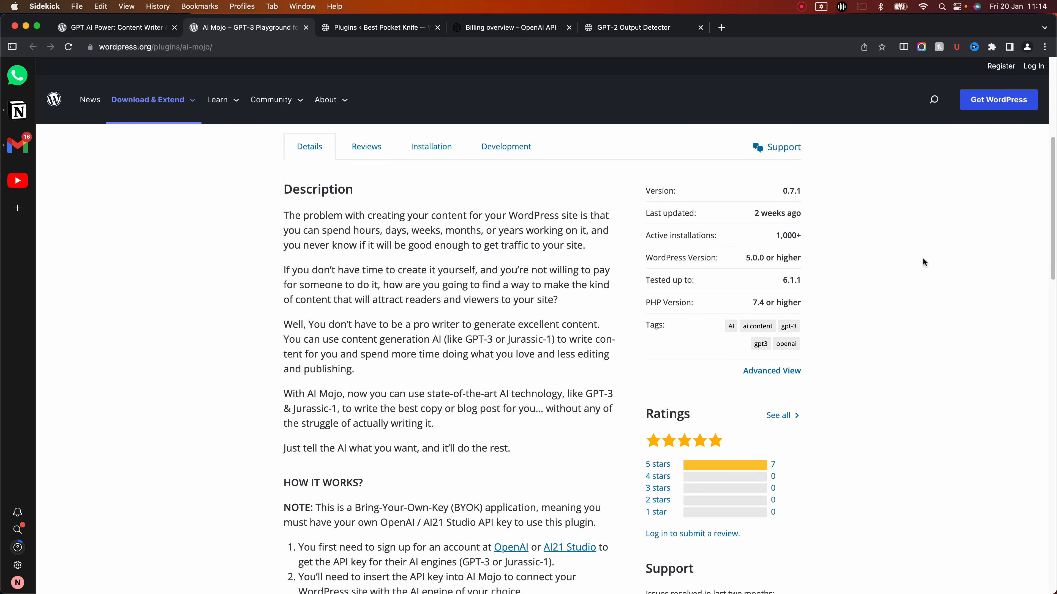
click(114, 27)
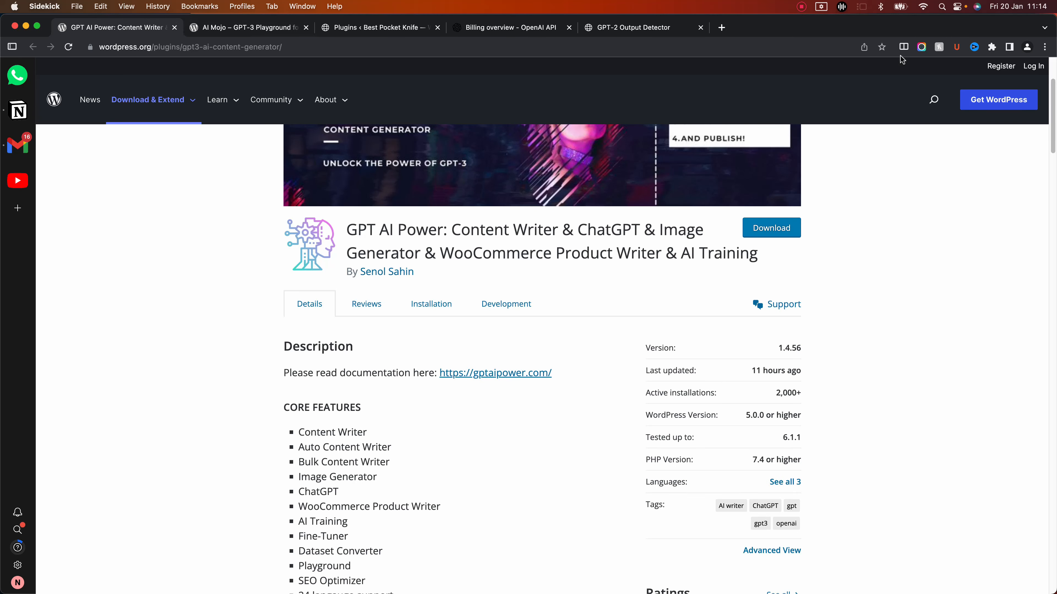
Step: Check the OpenAI account's free trial usage, and generate a new secret API key for the account
key(super+4)
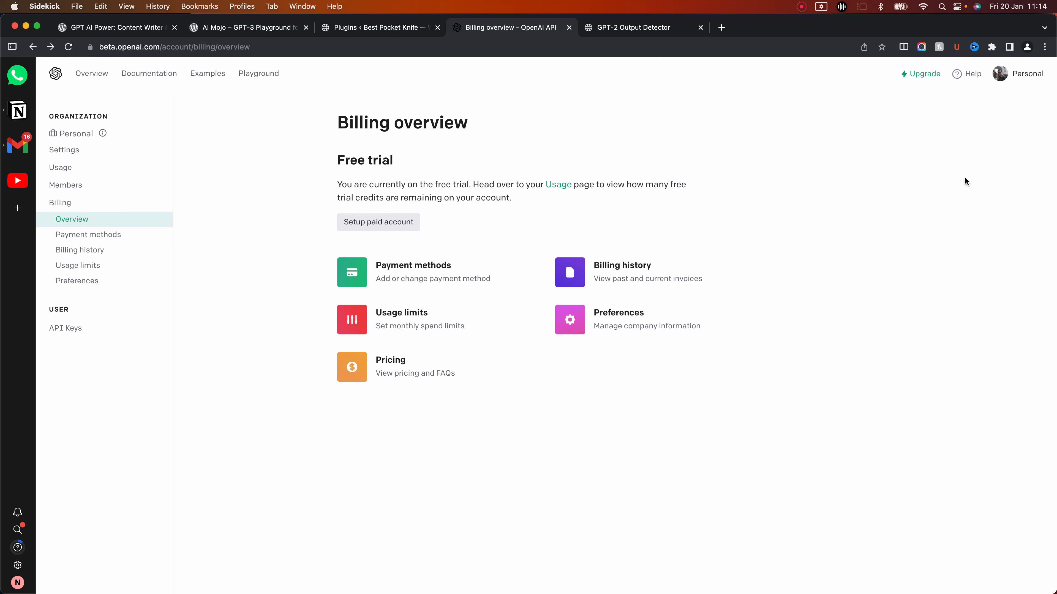
click(959, 187)
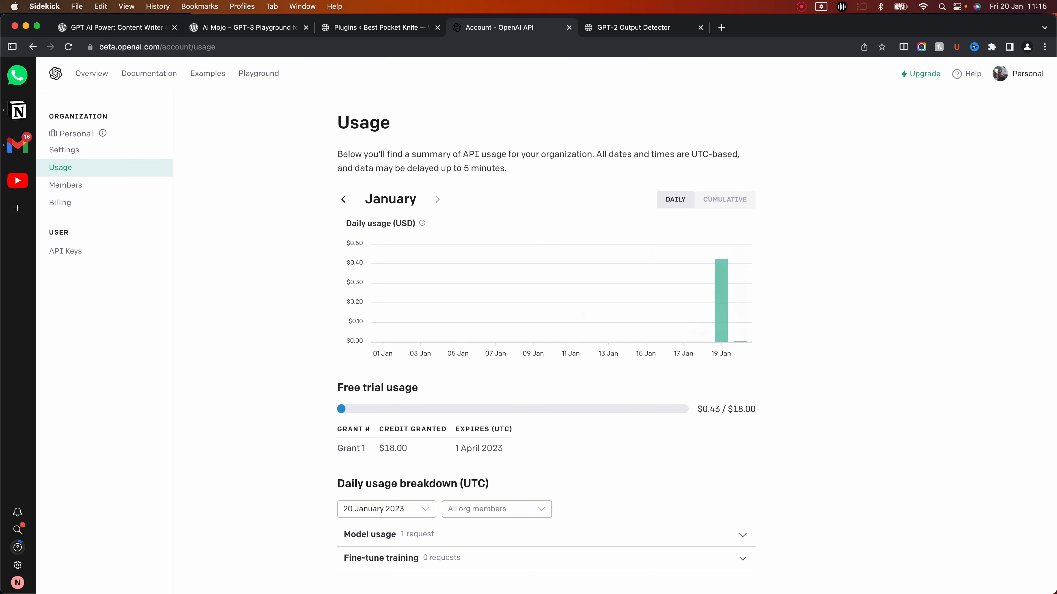
click(1017, 74)
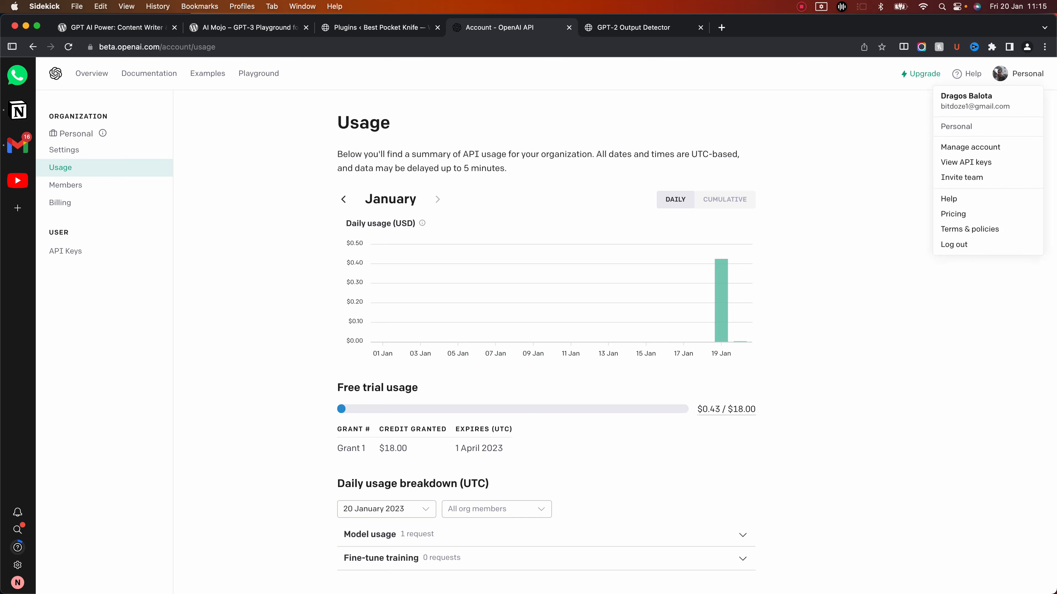
click(966, 162)
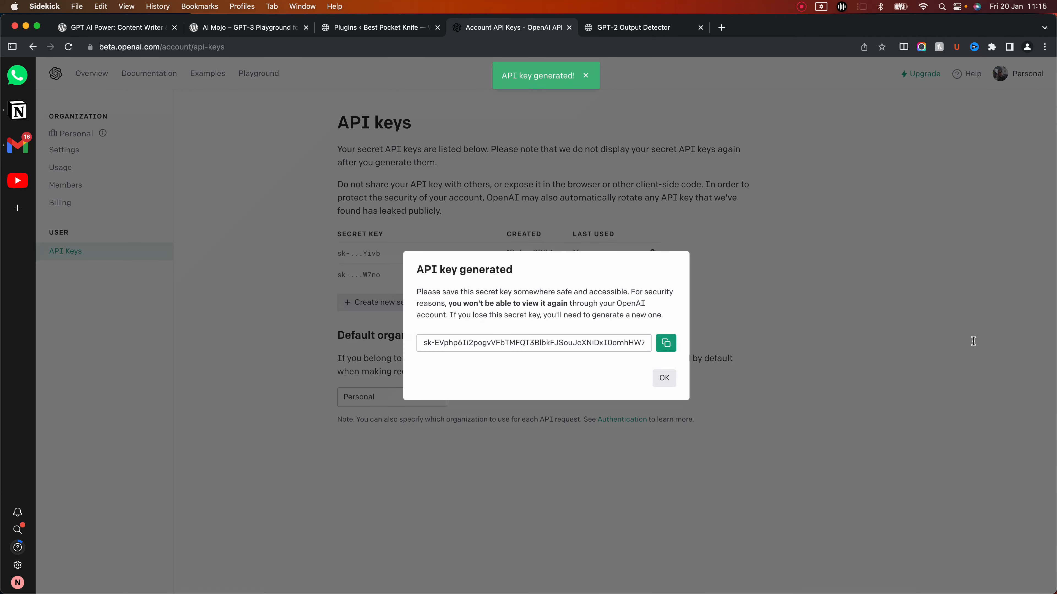
key(Tab)
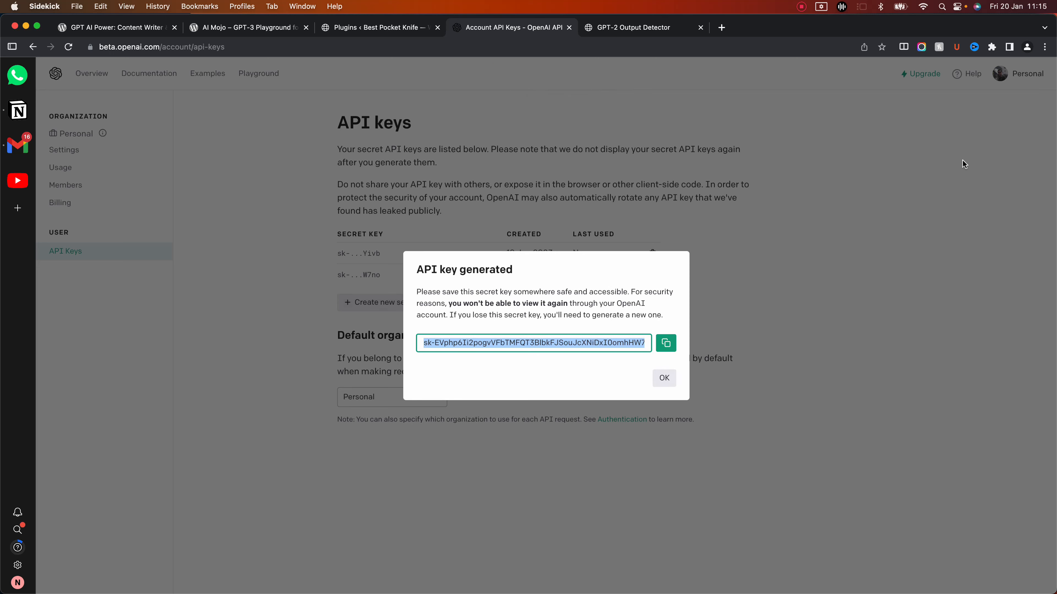
Step: Update the GPT AI Power plugin to version 1.4.57 on the WordPress site's installed plugins page
click(380, 27)
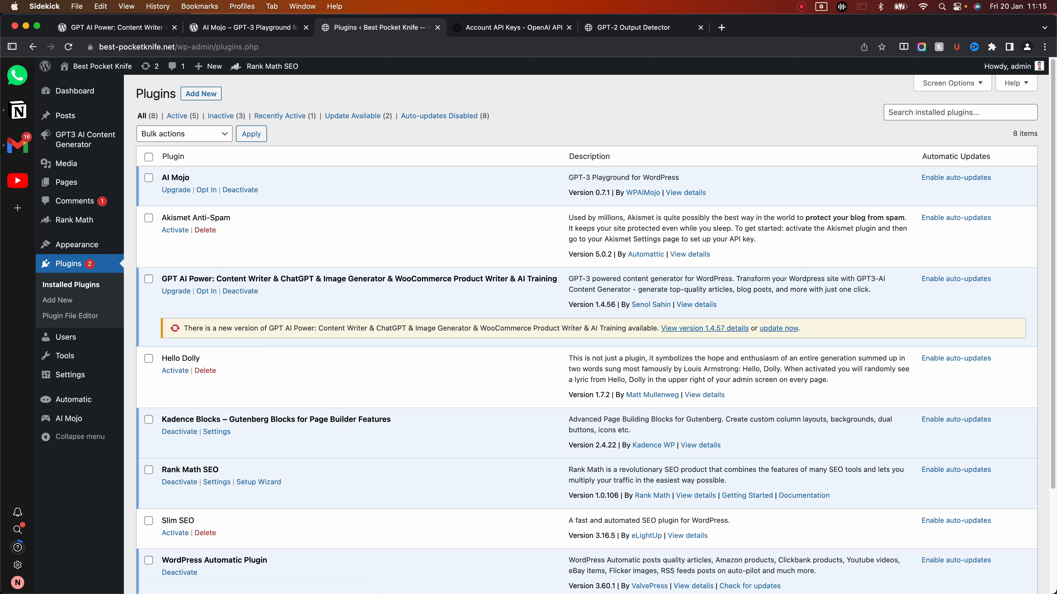
click(779, 328)
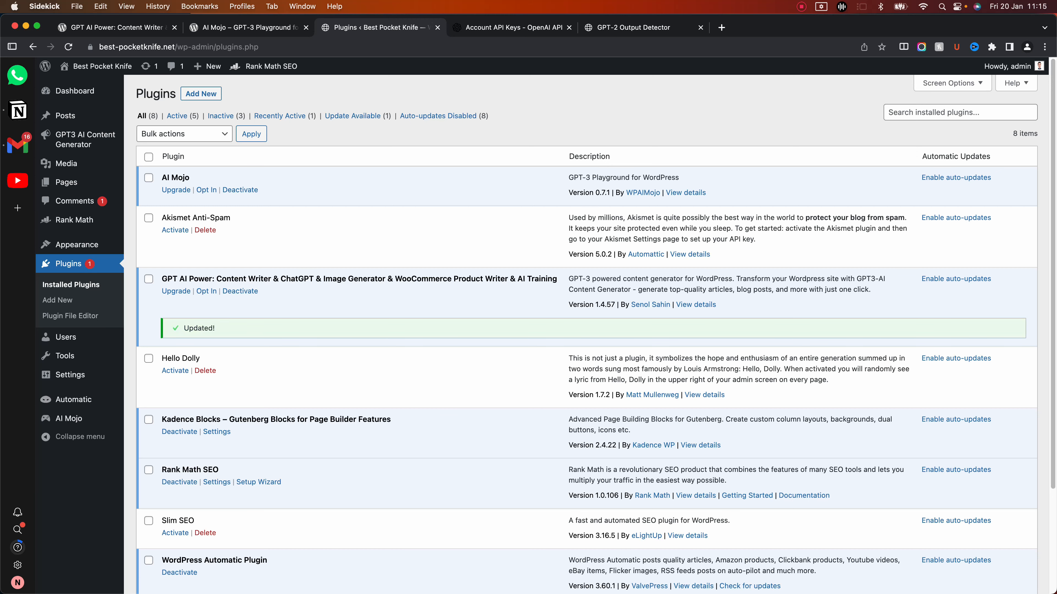
scroll(864, 271, down, 5)
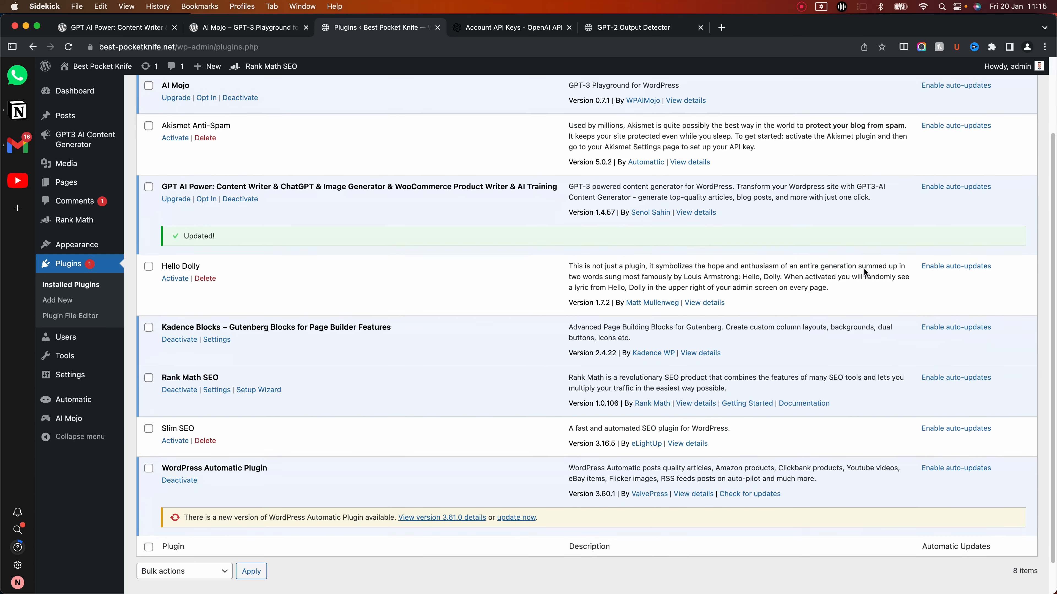
scroll(864, 268, up, 5)
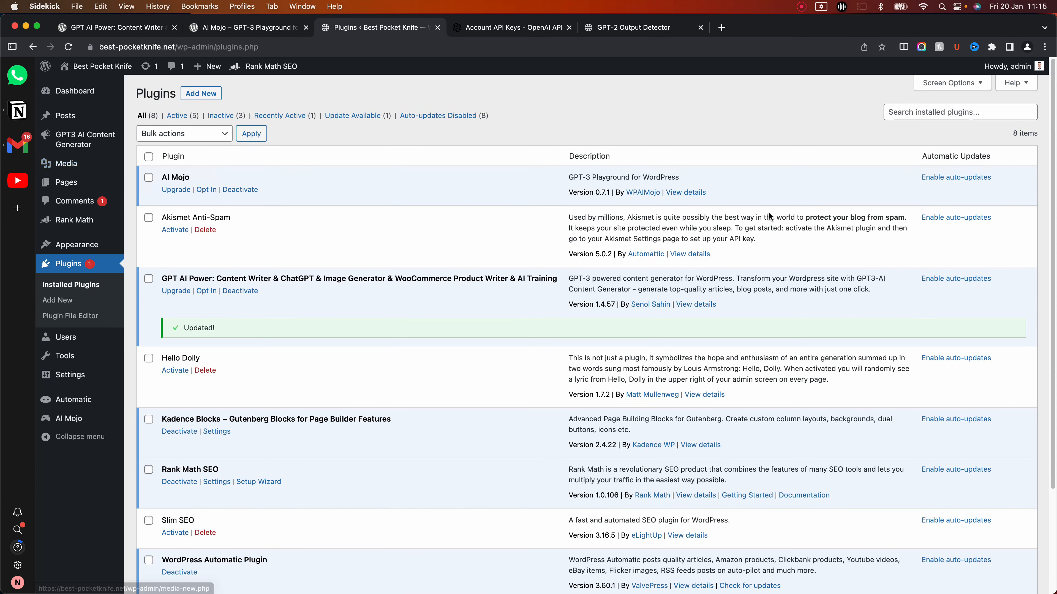
Step: Open the GPT3 AI Content Generator settings and review the models available for the AI engine
mouse_move(85, 140)
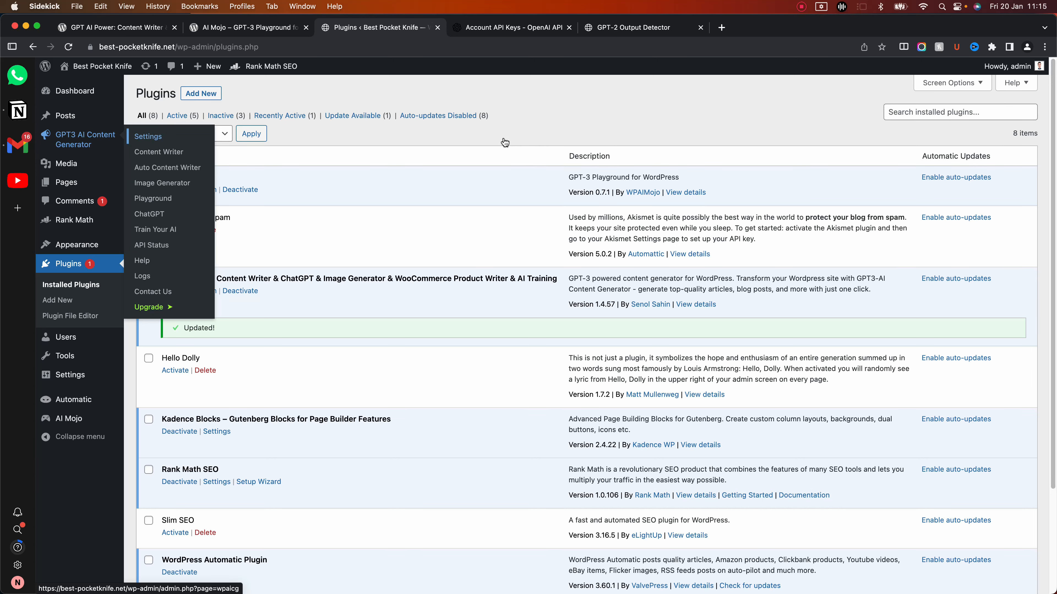
click(149, 137)
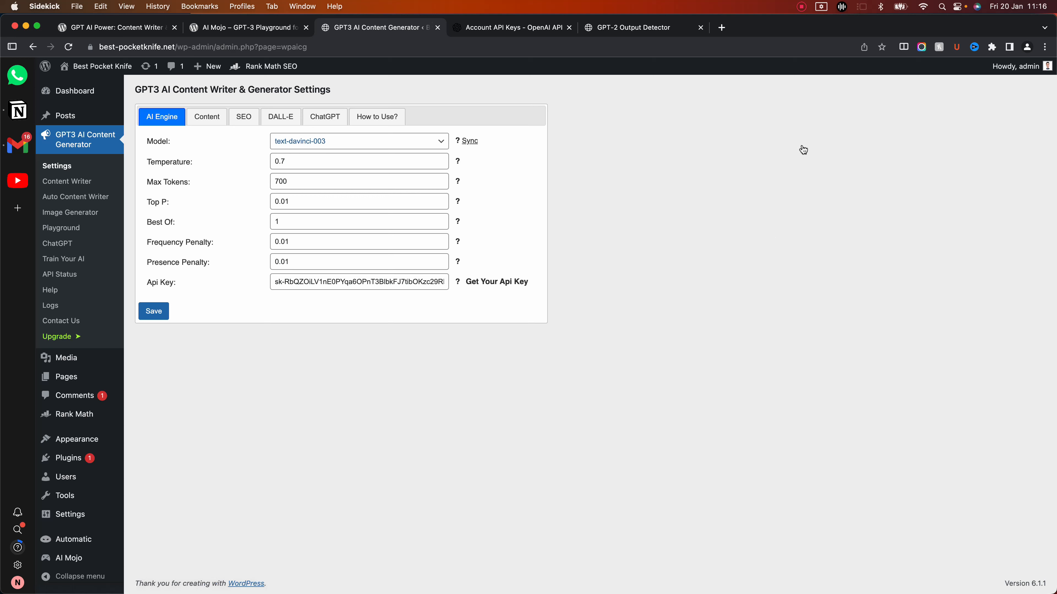
click(408, 147)
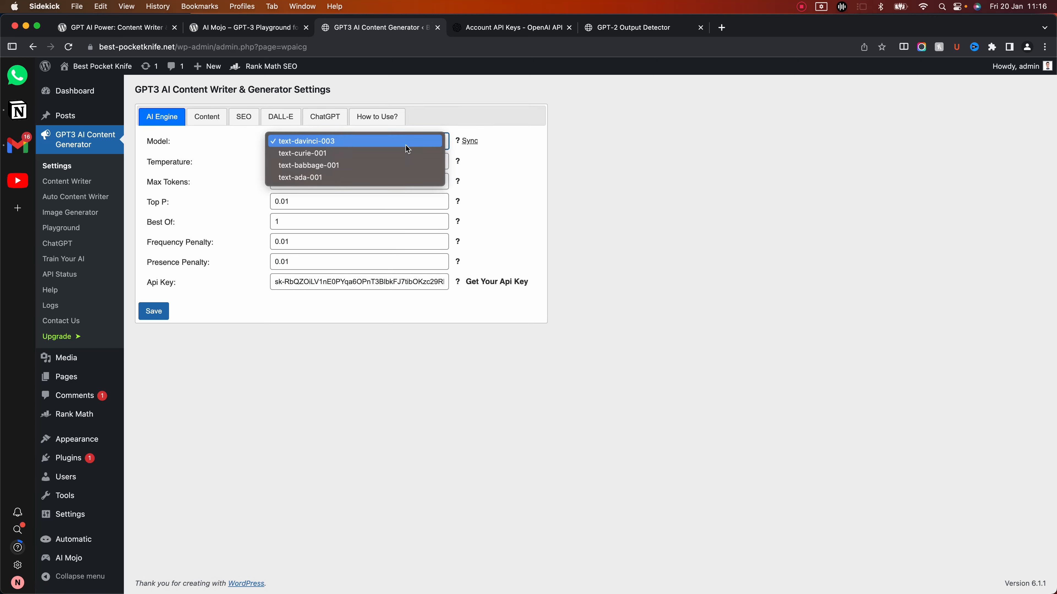
click(768, 138)
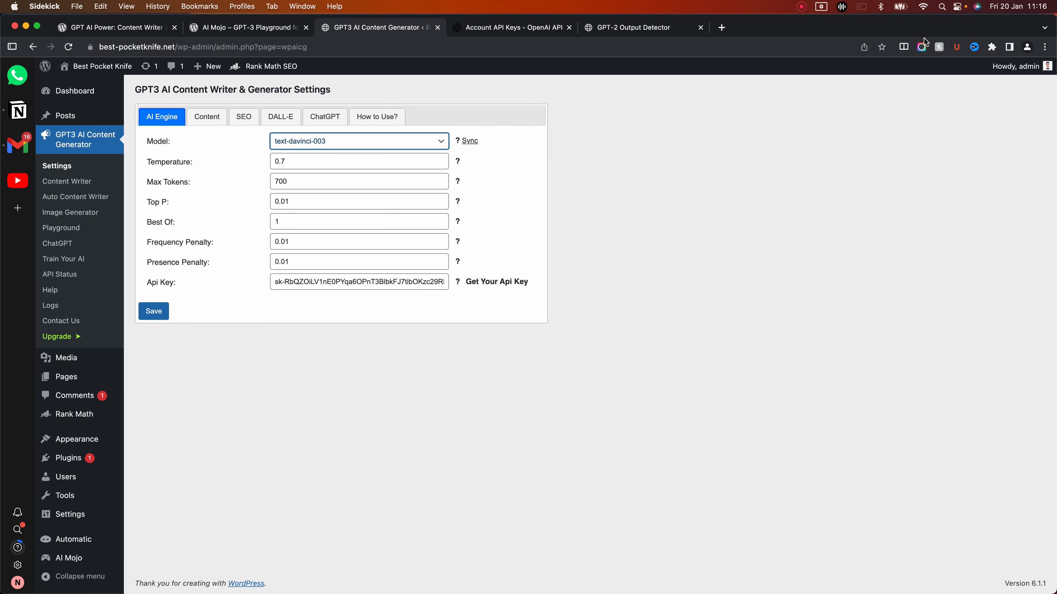
click(733, 148)
click(339, 147)
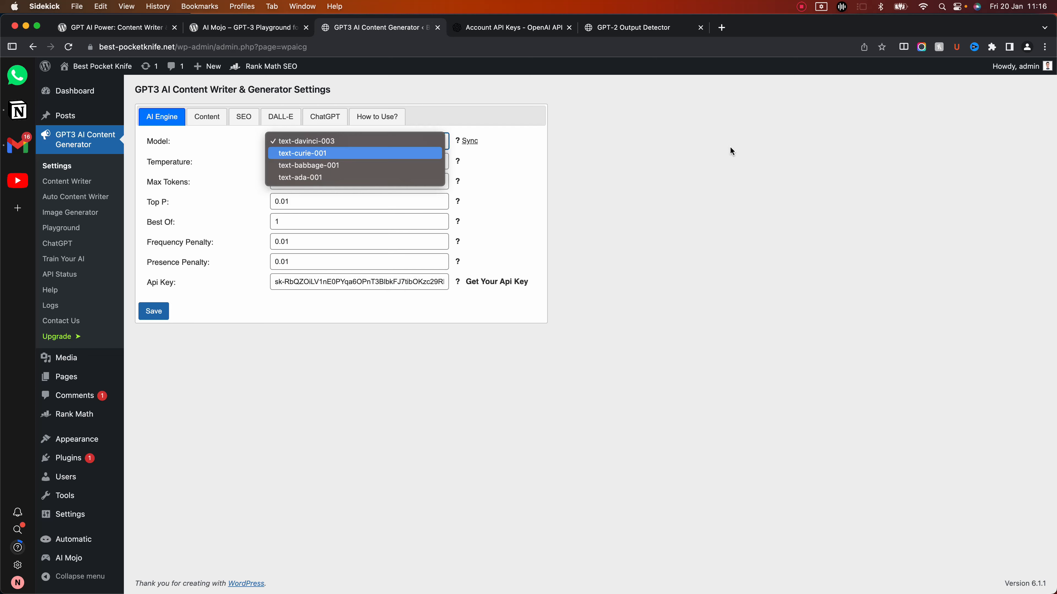
click(733, 143)
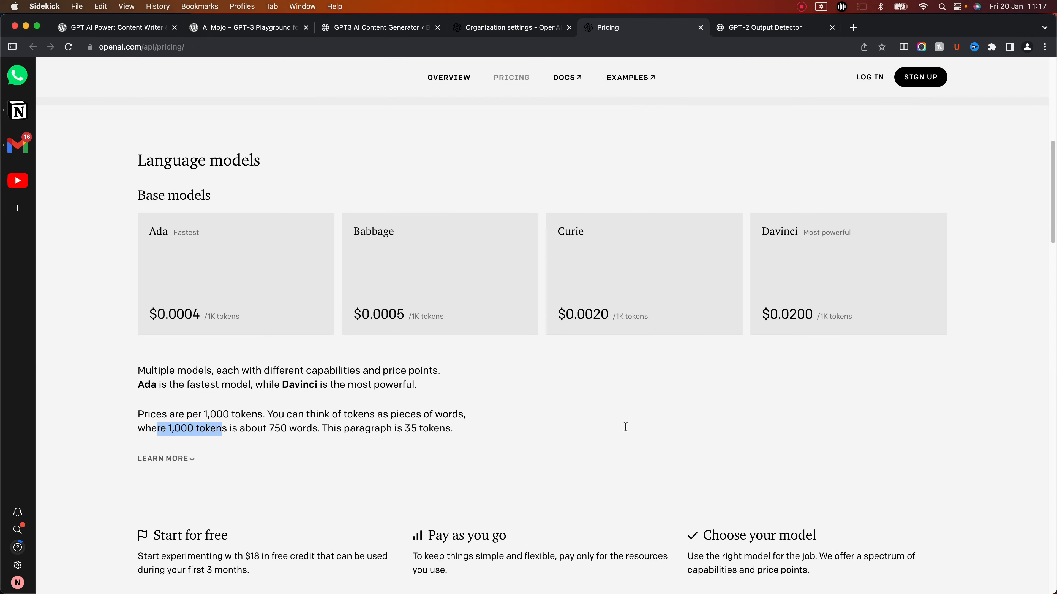
Step: Examine OpenAI's pricing page for the token-to-word ratio, the base language model prices and the image model prices
drag(626, 427, 697, 429)
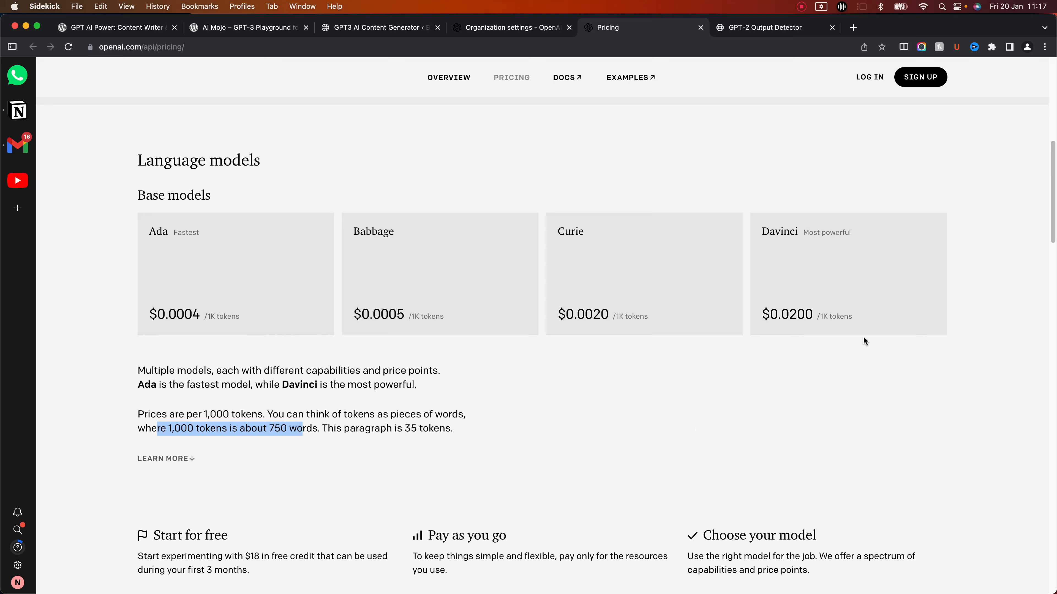
scroll(790, 323, up, 2)
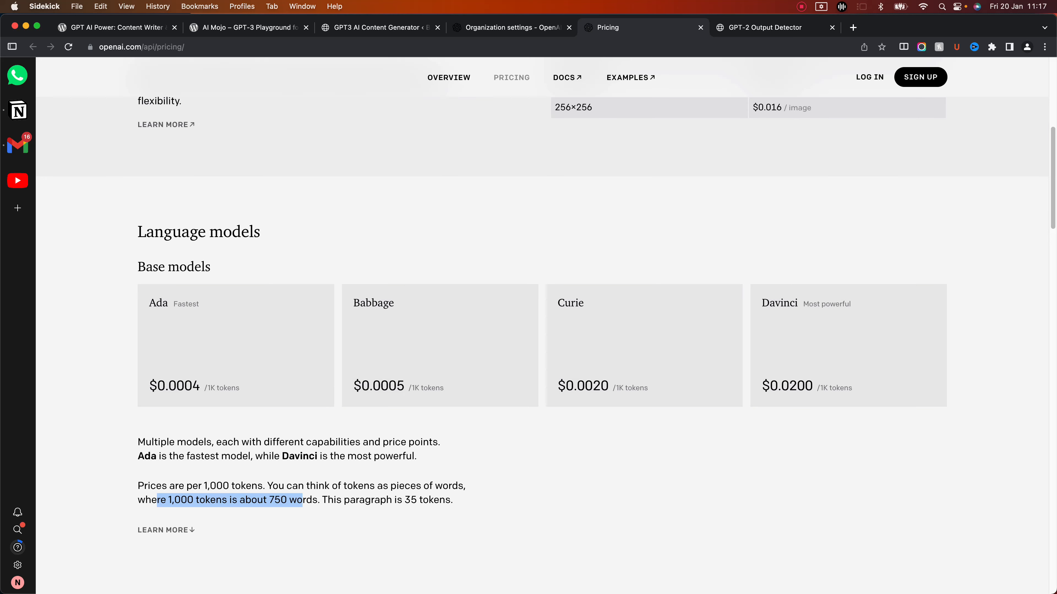
drag(782, 386, 805, 386)
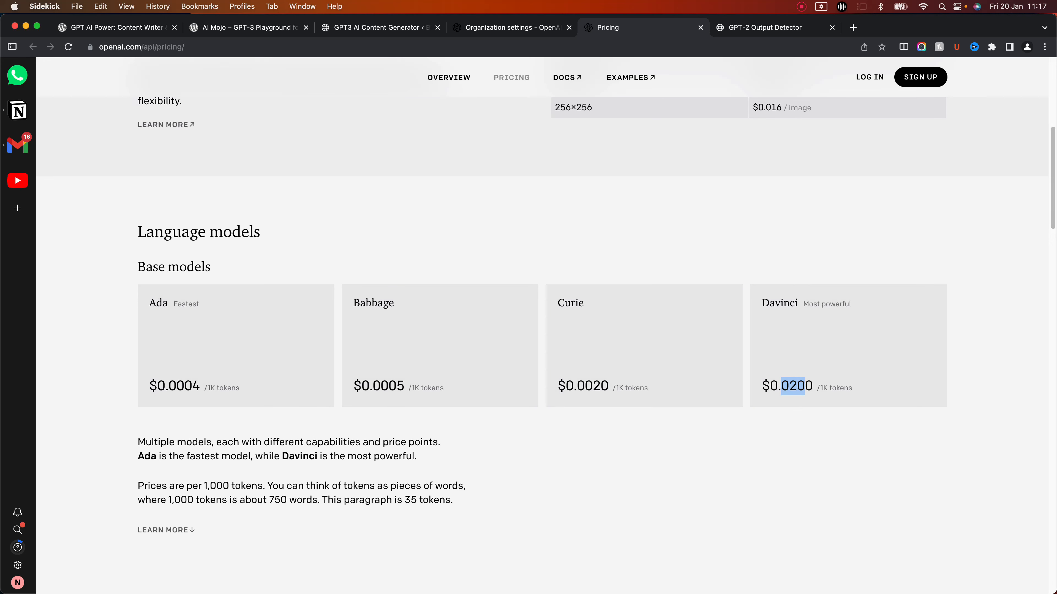
scroll(595, 325, down, 6)
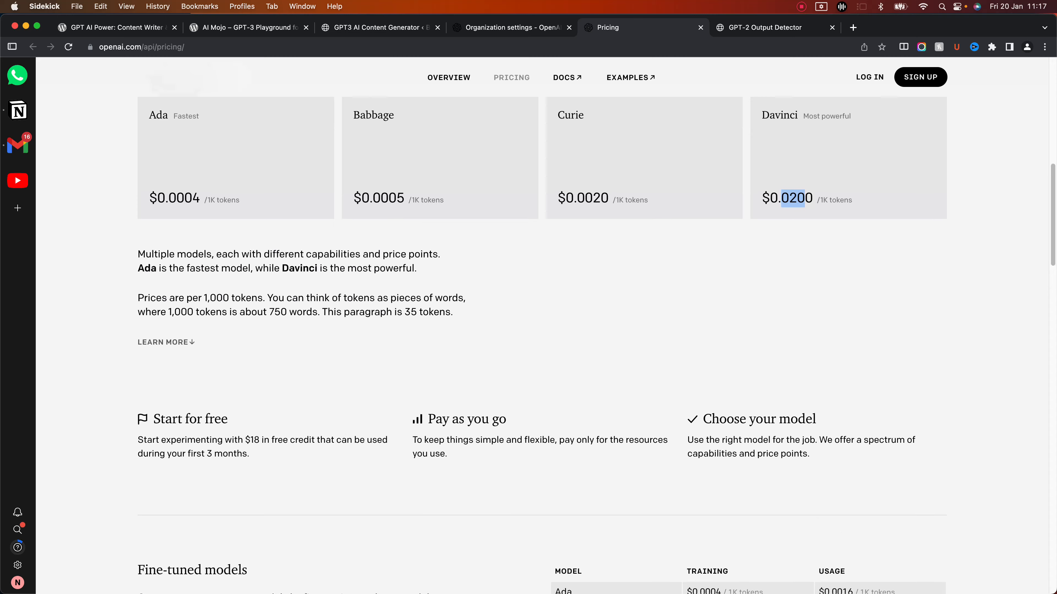
scroll(541, 325, up, 12)
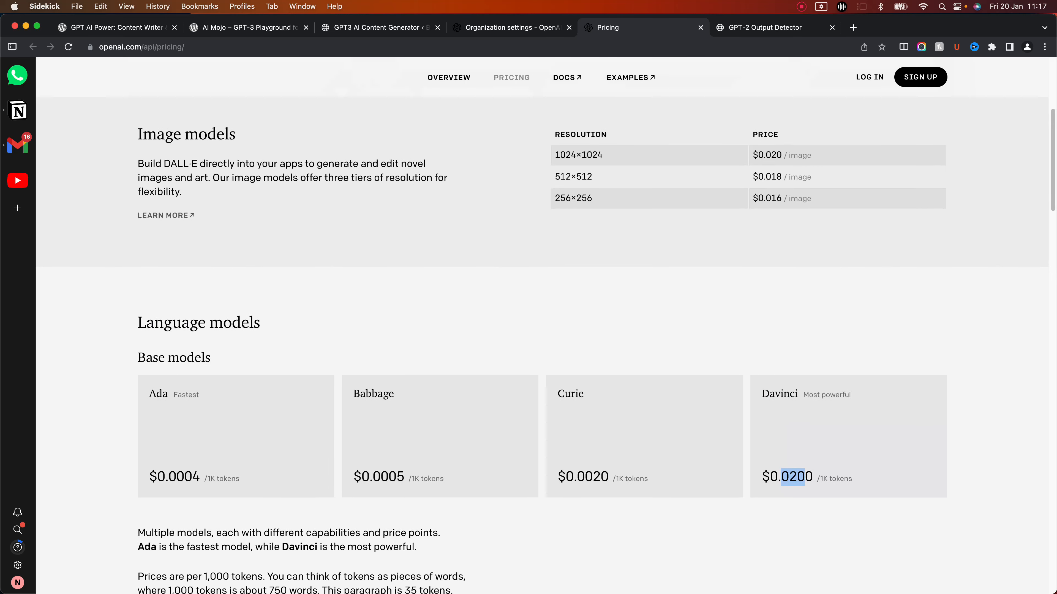
scroll(598, 327, down, 2)
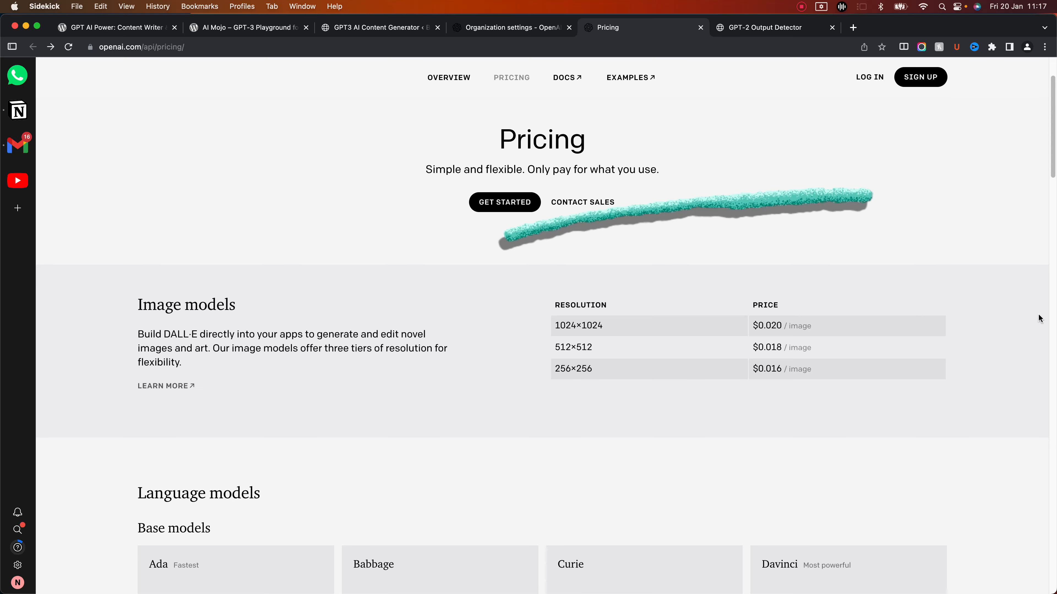
scroll(1026, 243, down, 3)
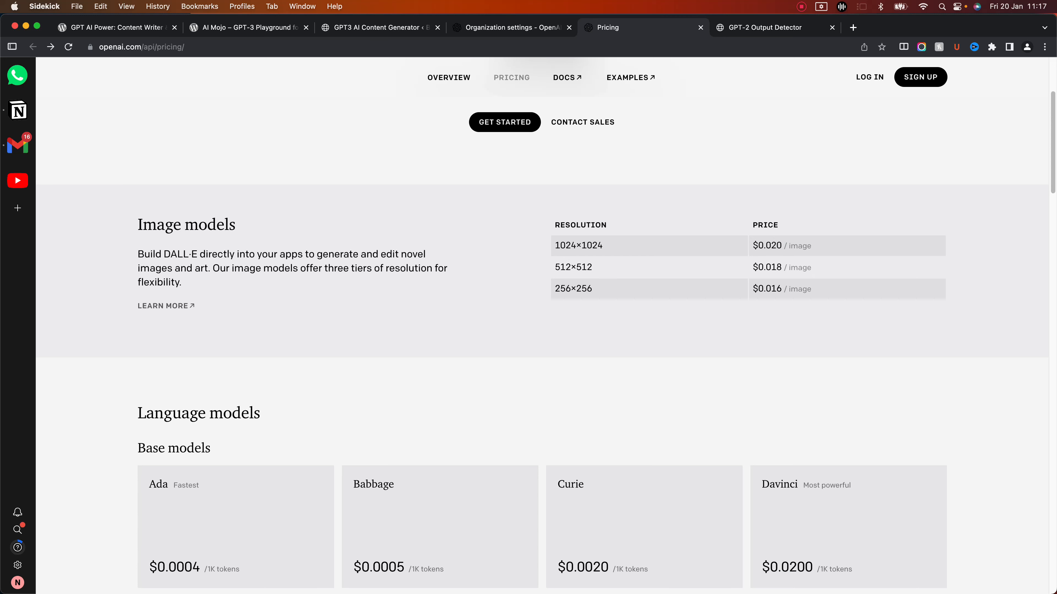
scroll(541, 324, up, 4)
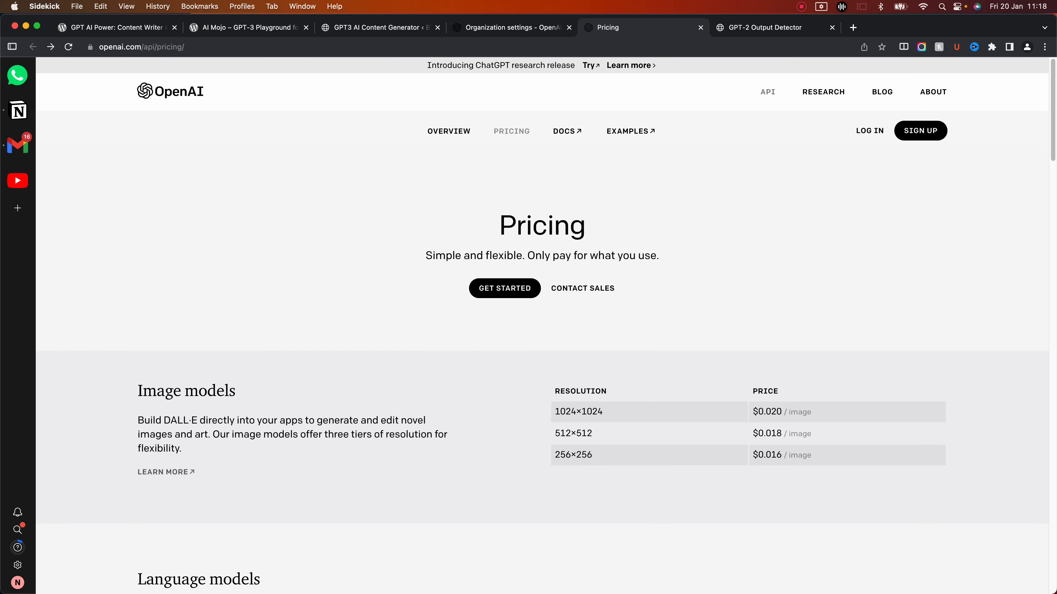
scroll(541, 325, down, 3)
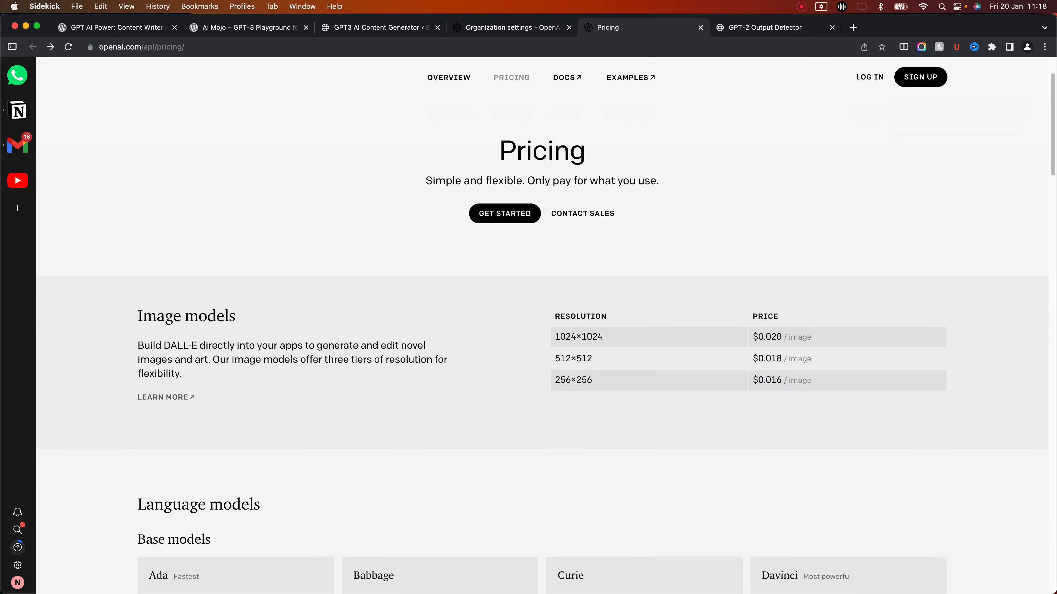
scroll(541, 324, up, 3)
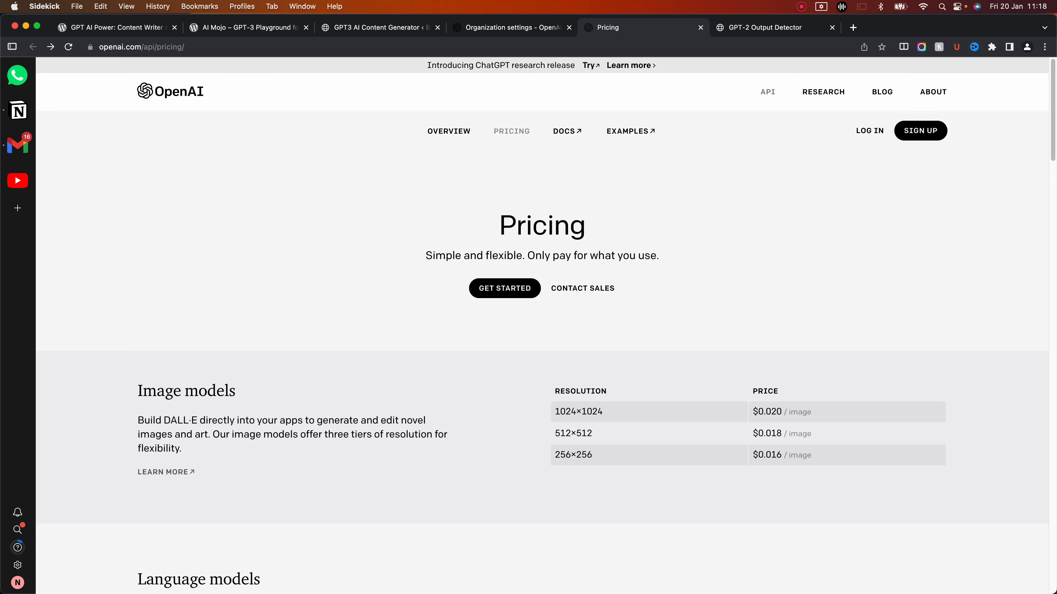
Step: Set Max Tokens to 1000 in the AI engine settings of the GPT3 AI Content Generator plugin
key(super+1)
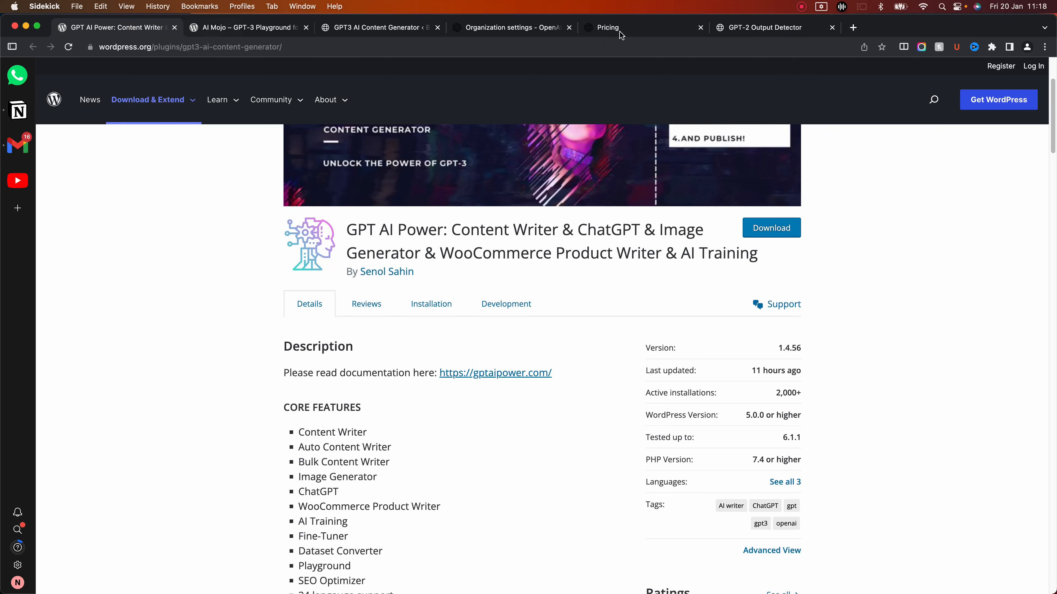
key(super+3)
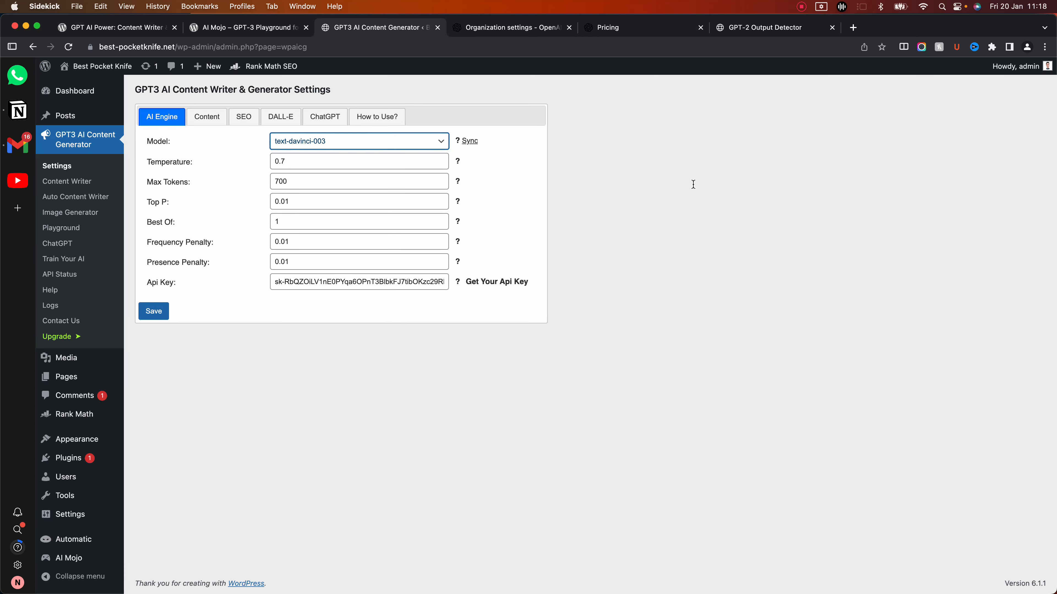
key(Tab)
key(Tab)
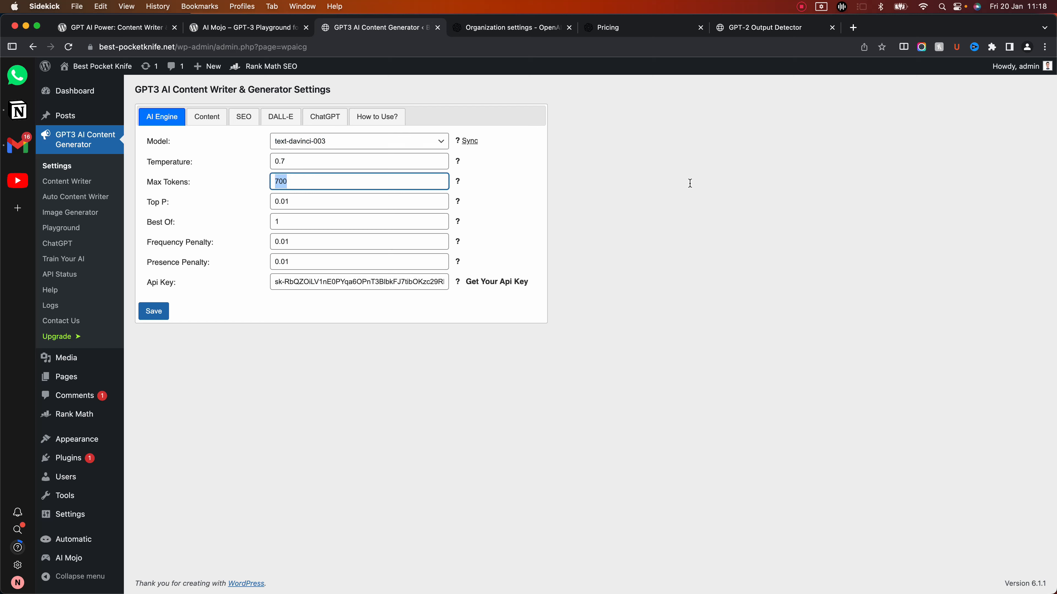
text(1000)
Step: Open the help documentation for the Top P setting in a separate tab
click(379, 202)
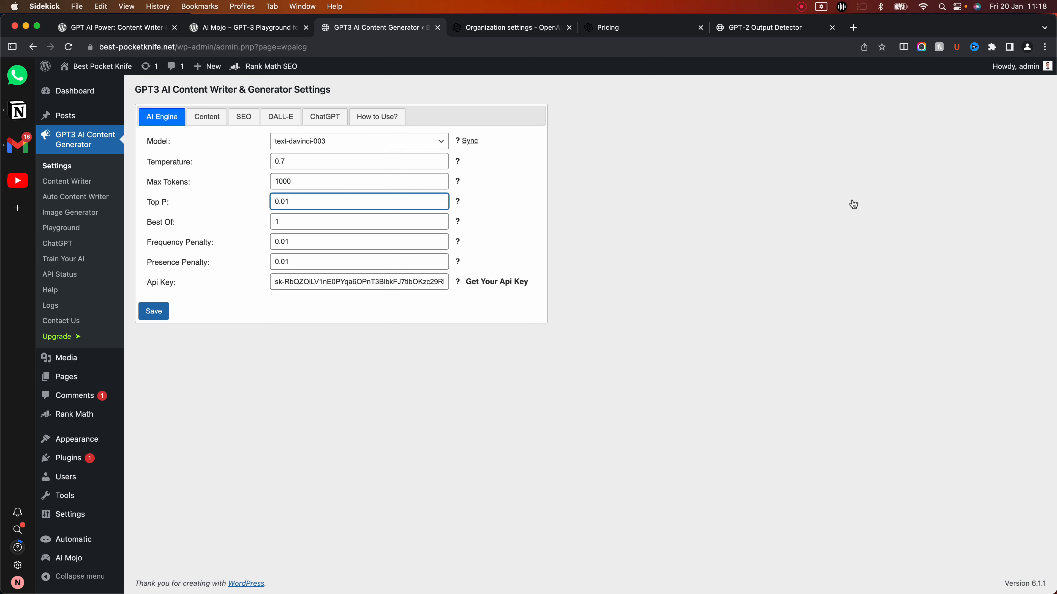
right_click(457, 200)
click(500, 207)
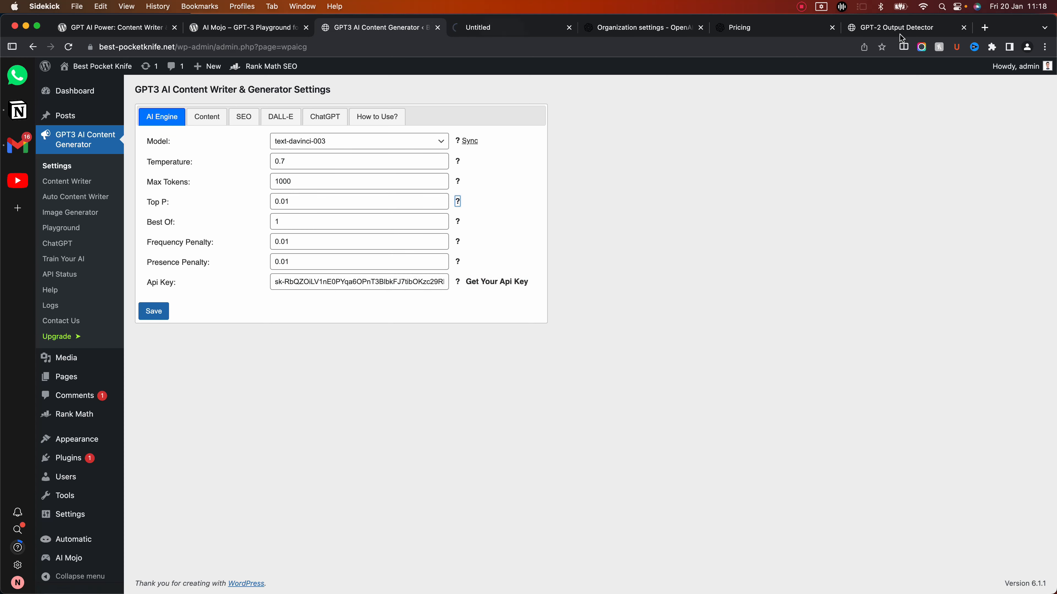
click(499, 28)
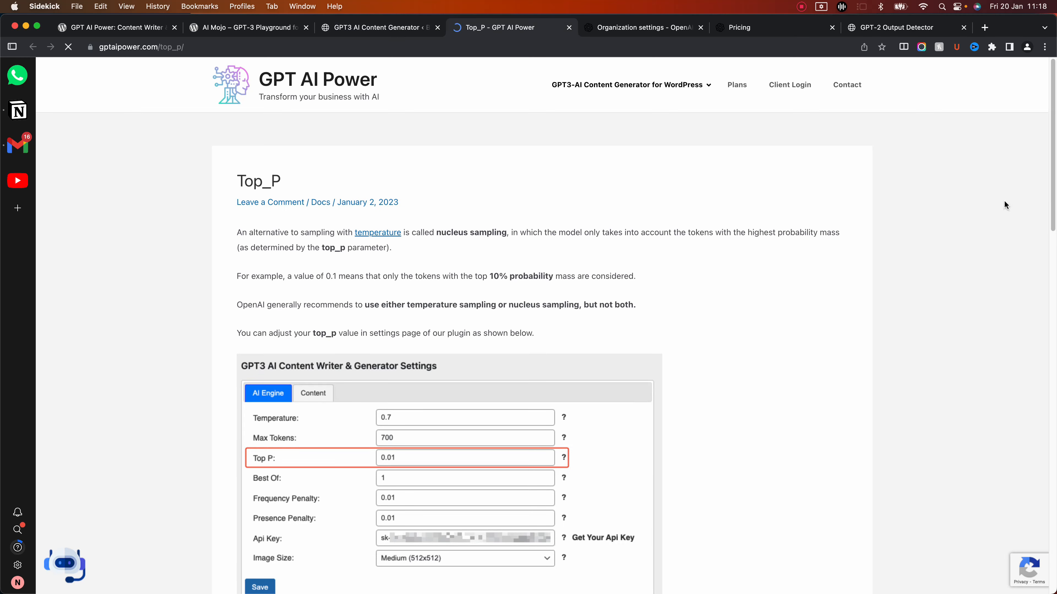
Step: Read the Top P documentation on how lower and higher values affect the generated text
scroll(1004, 200, down, 3)
scroll(1004, 201, down, 2)
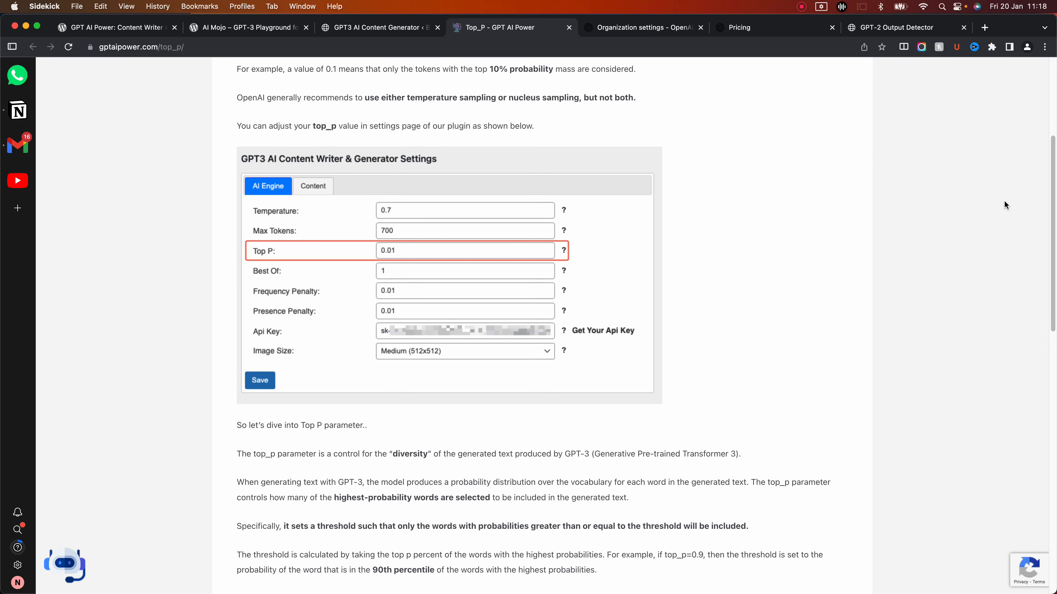
scroll(871, 315, down, 2)
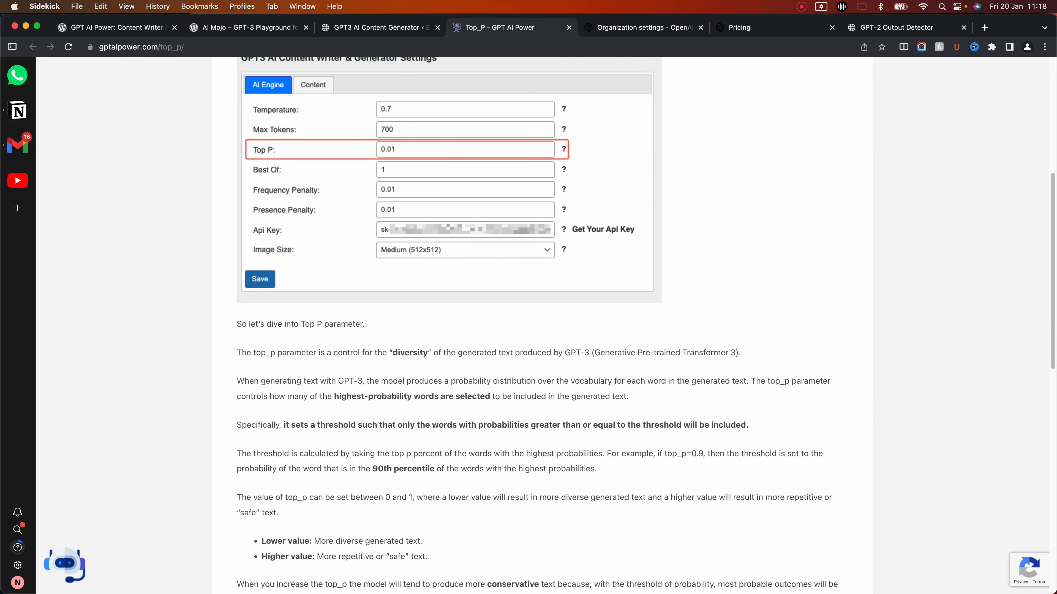
scroll(865, 371, down, 4)
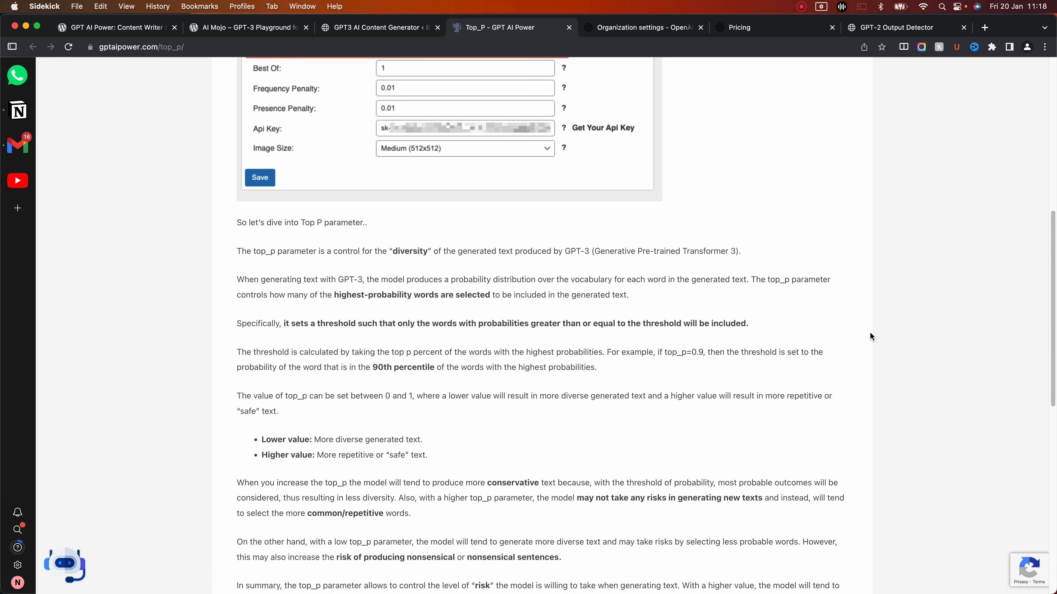
Step: Return to the GPT3 AI Content Generator settings and save the AI engine settings
key(ctrl+shift+Tab)
key(ctrl+shift+Tab)
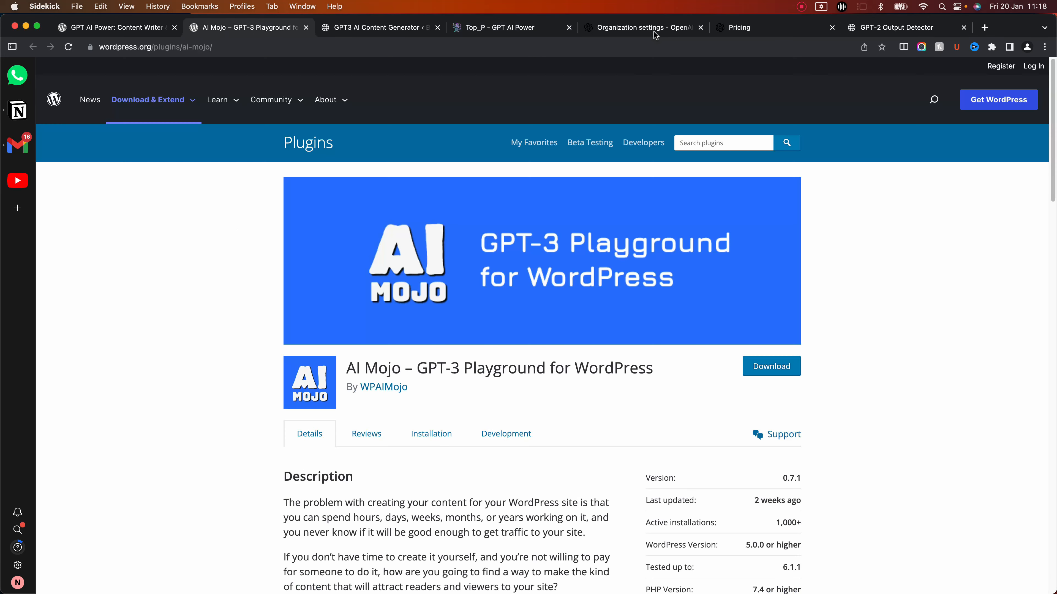
key(ctrl+Tab)
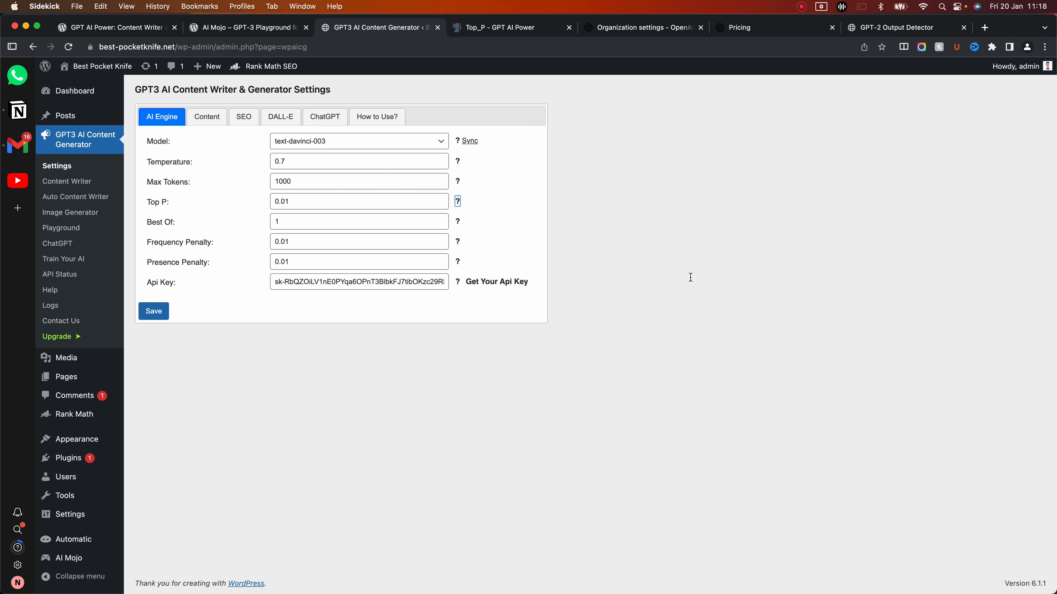
triple_click(332, 283)
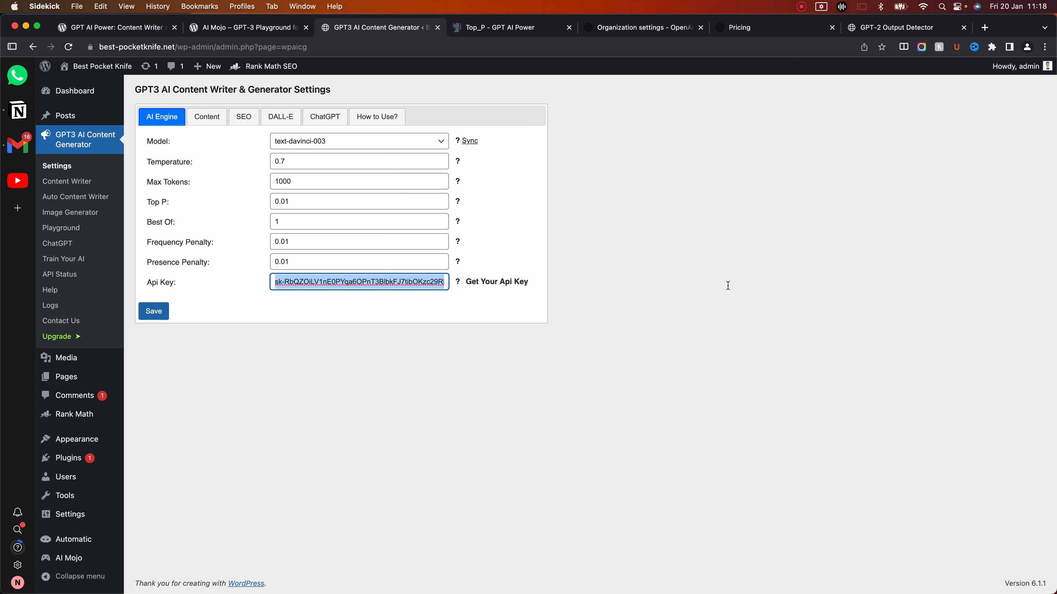
key(Return)
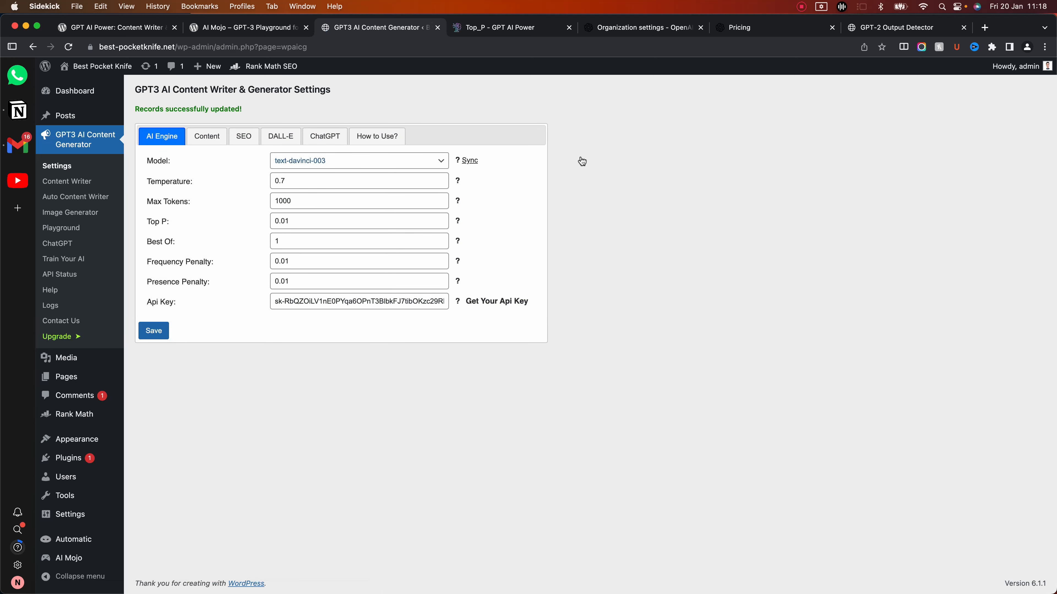
Step: In the plugin's content settings, keep English as the language and set the Heading Tag to h2
click(207, 137)
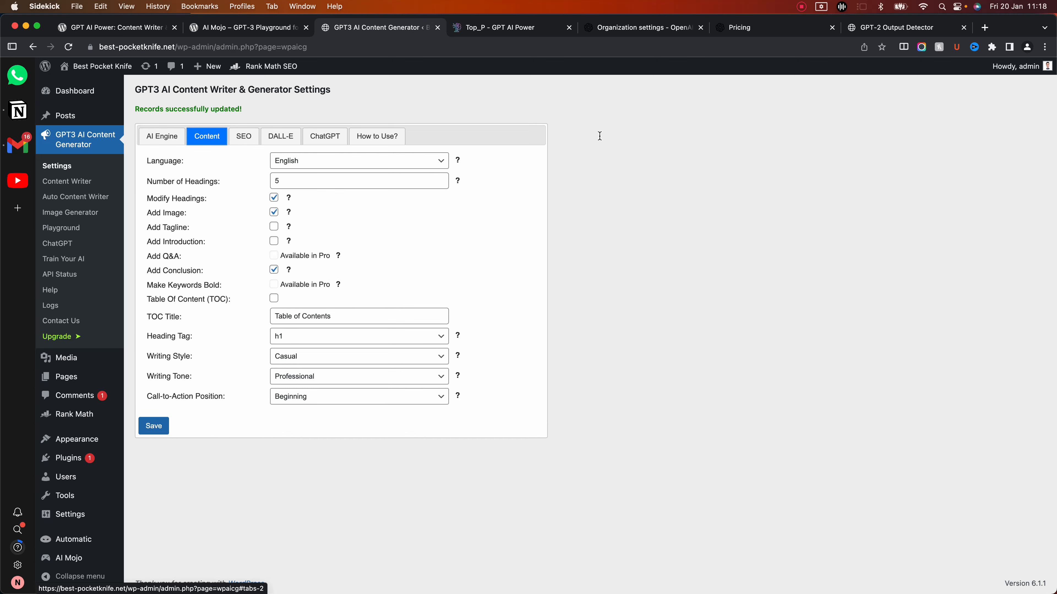
click(336, 160)
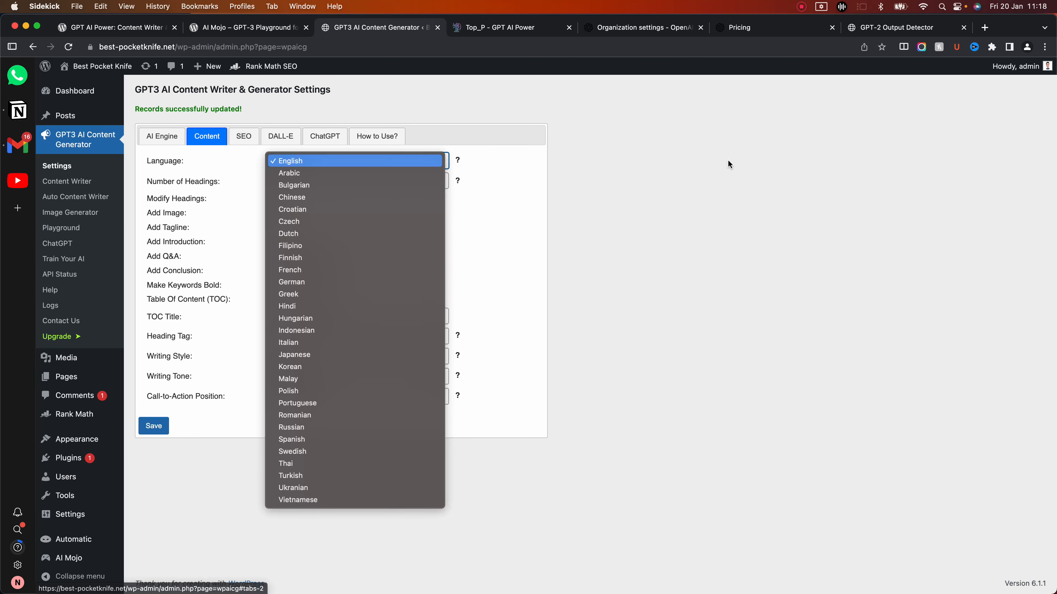
click(336, 160)
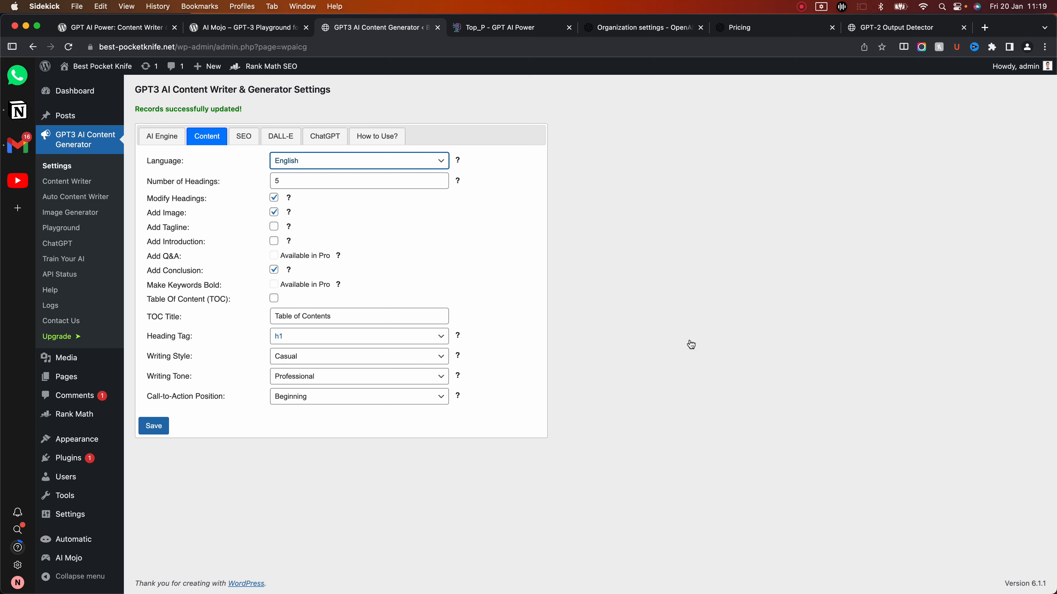
click(359, 337)
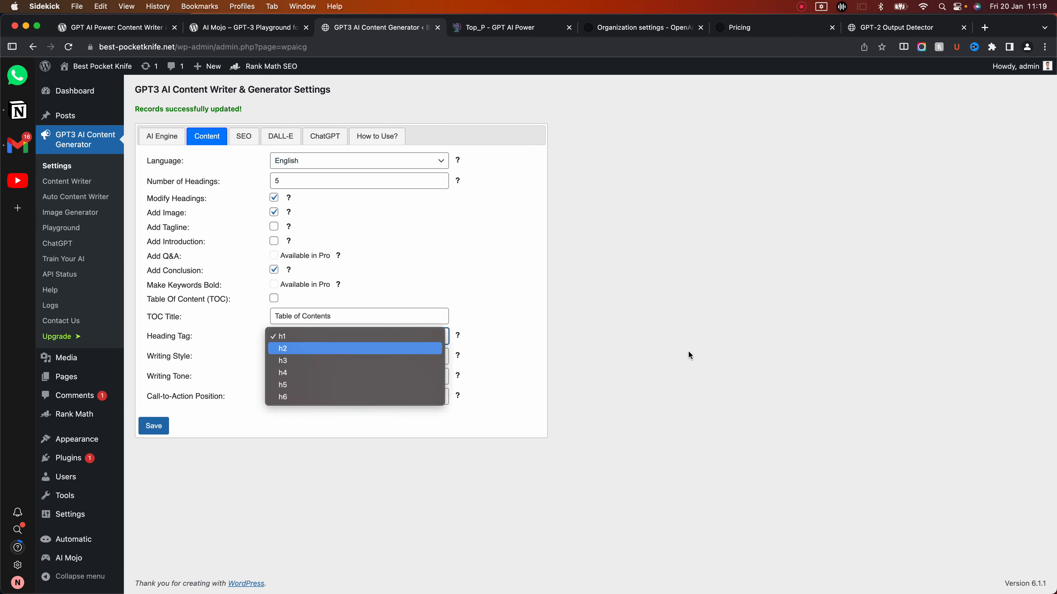
click(355, 349)
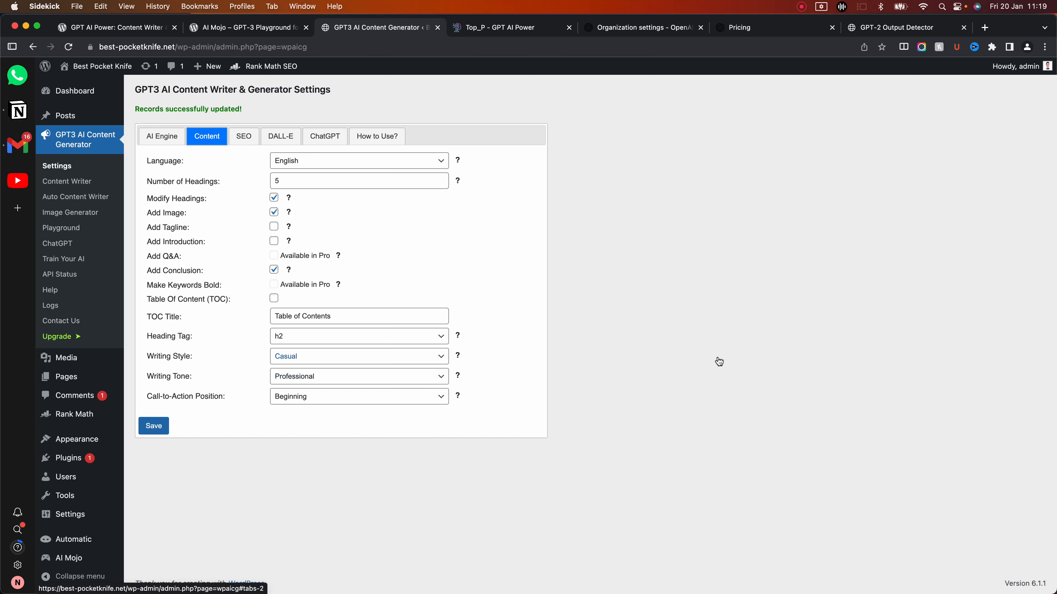
Step: Keep Casual as the writing style and Professional as the writing tone, and save the settings from the SEO section
click(355, 357)
click(353, 356)
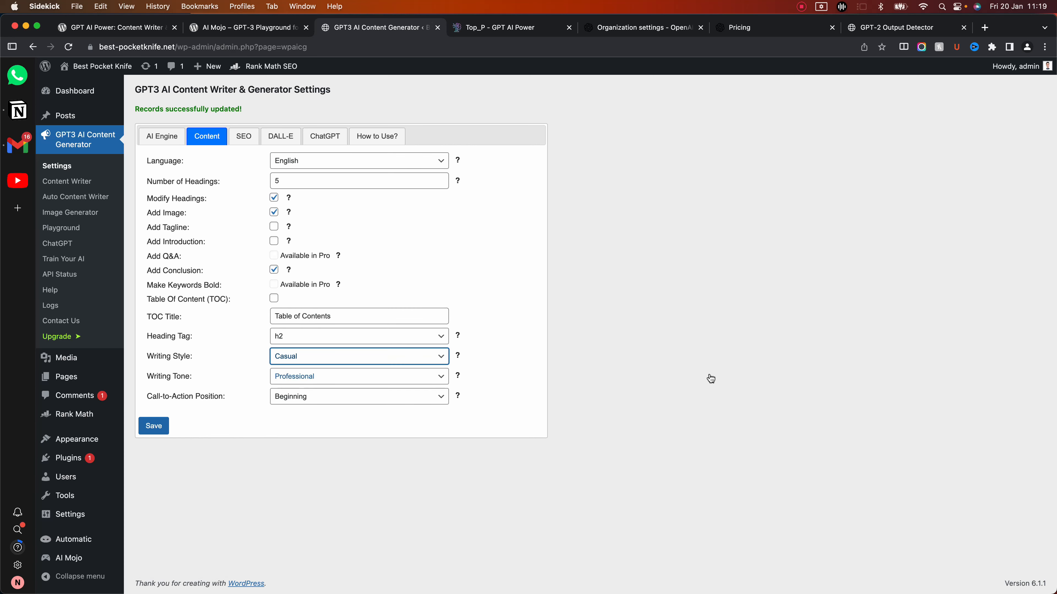
click(355, 376)
click(355, 376)
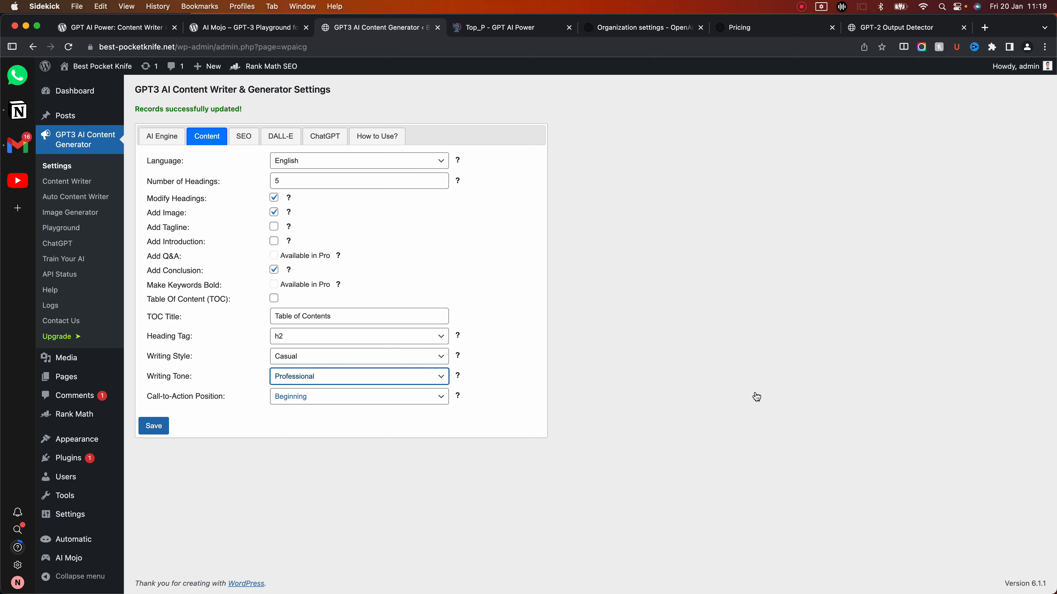
click(243, 136)
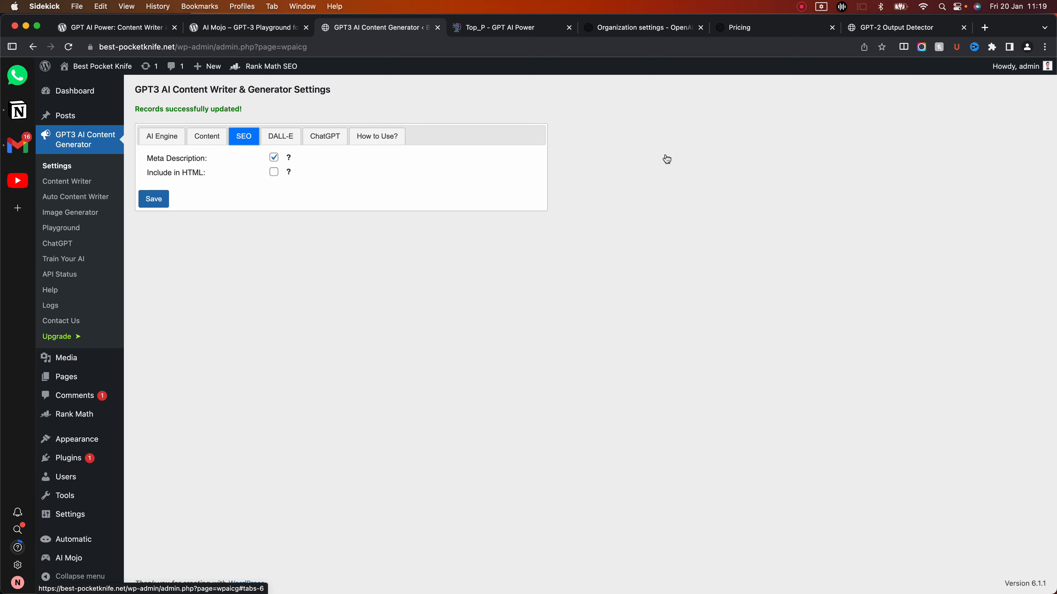
click(153, 199)
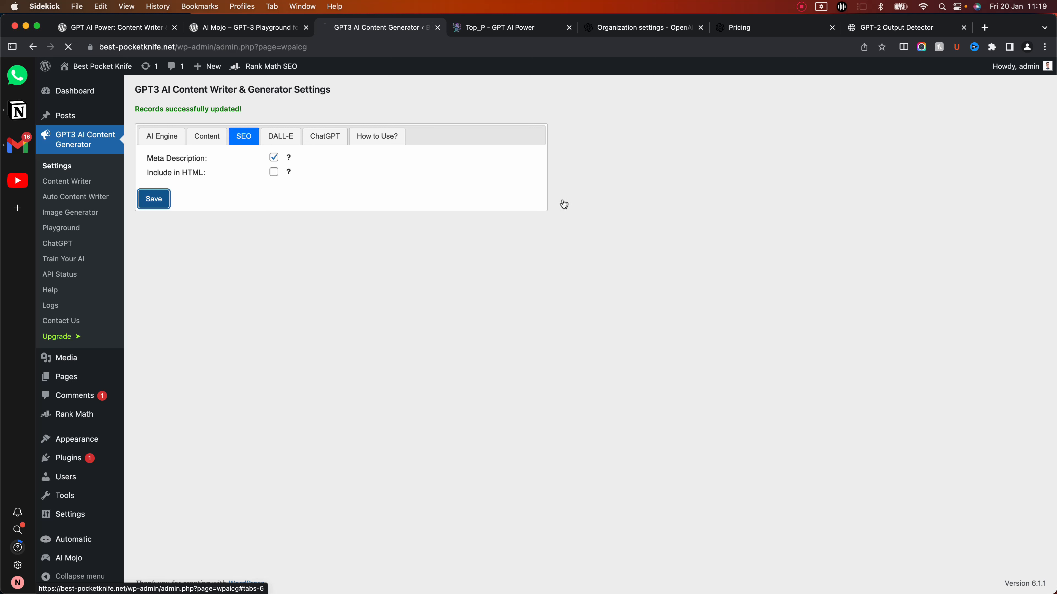
Step: Keep Modern as the image style in the DALL-E settings and save them
click(280, 136)
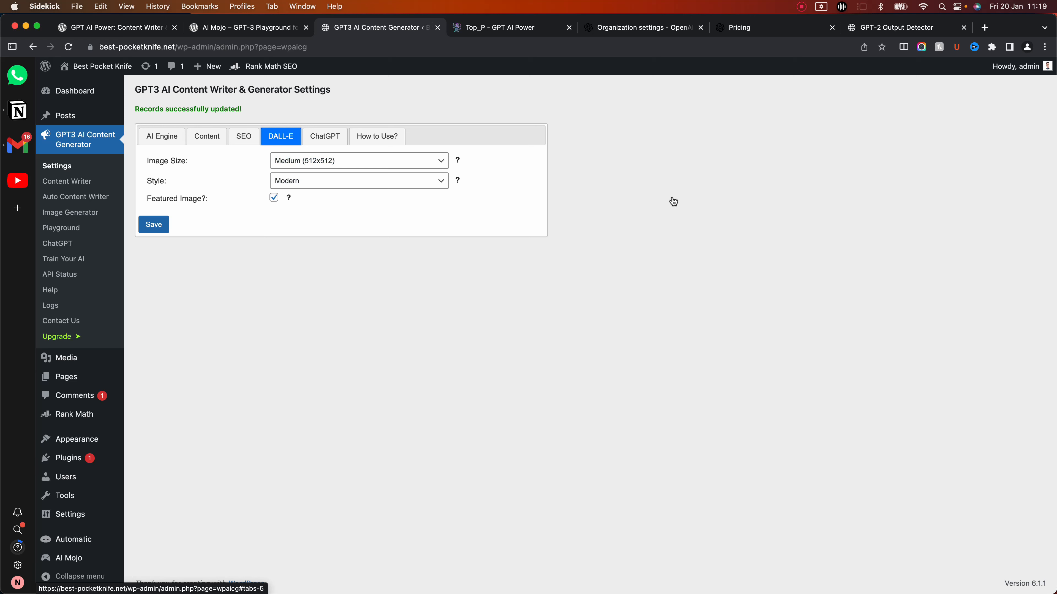
click(359, 181)
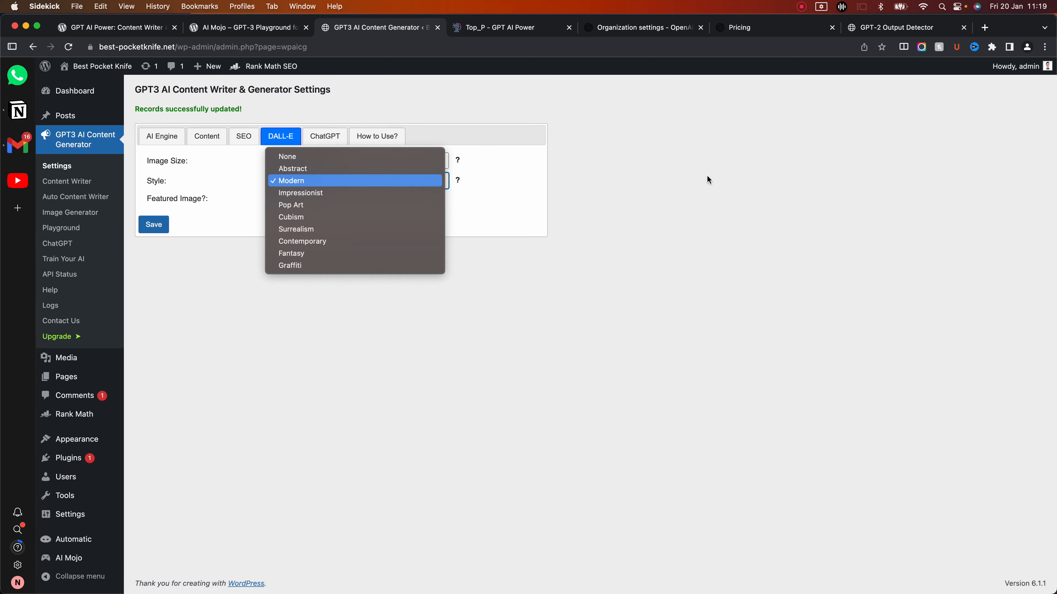
click(355, 181)
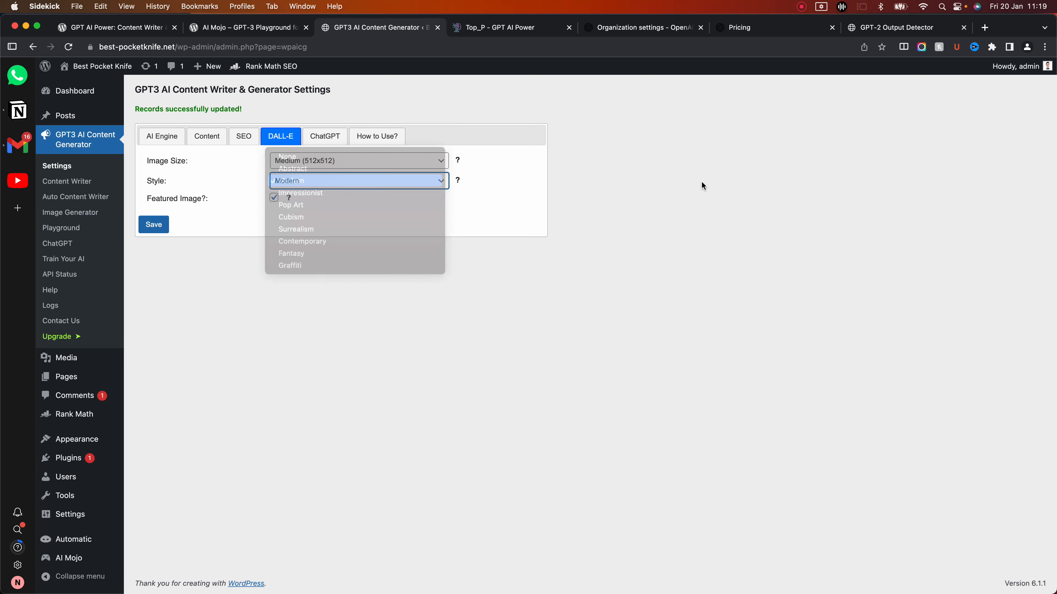
click(154, 225)
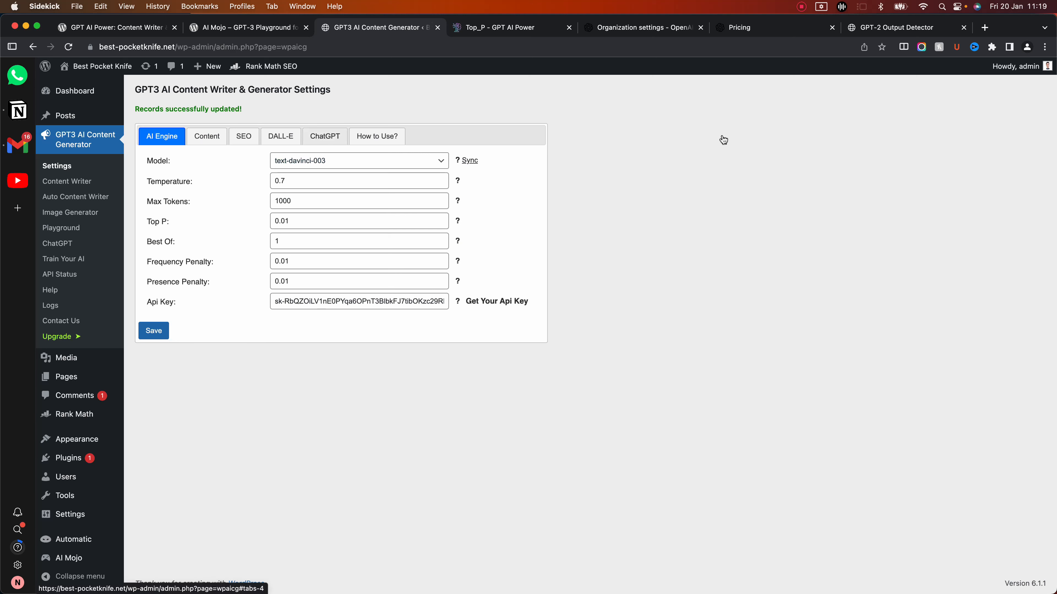
Step: In the ChatGPT settings, set the AI Name to WPDOZE AI and Show Widget to Active, save, and reopen them
click(325, 136)
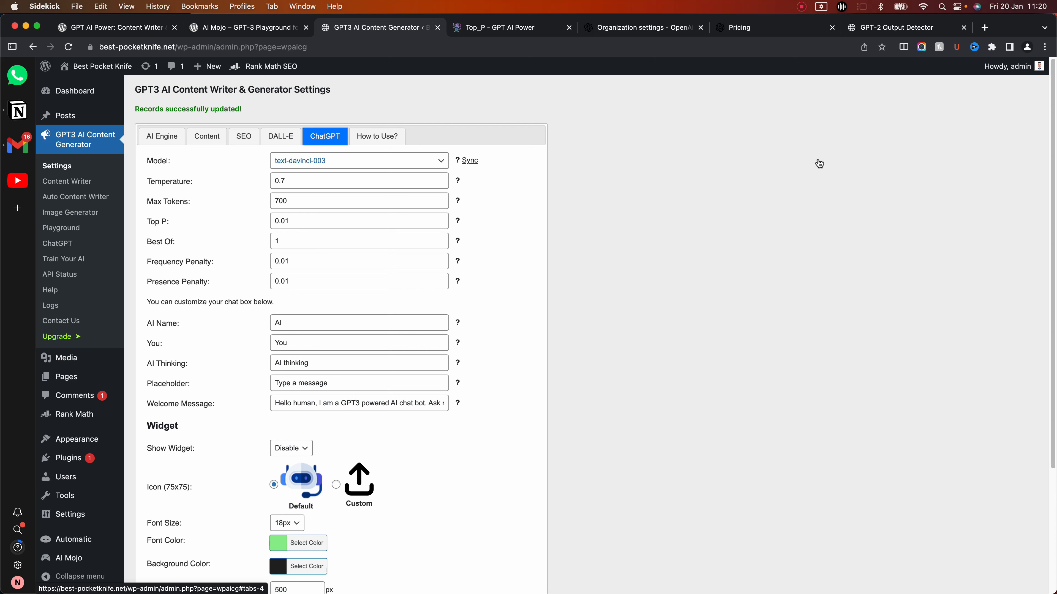
scroll(816, 163, down, 1)
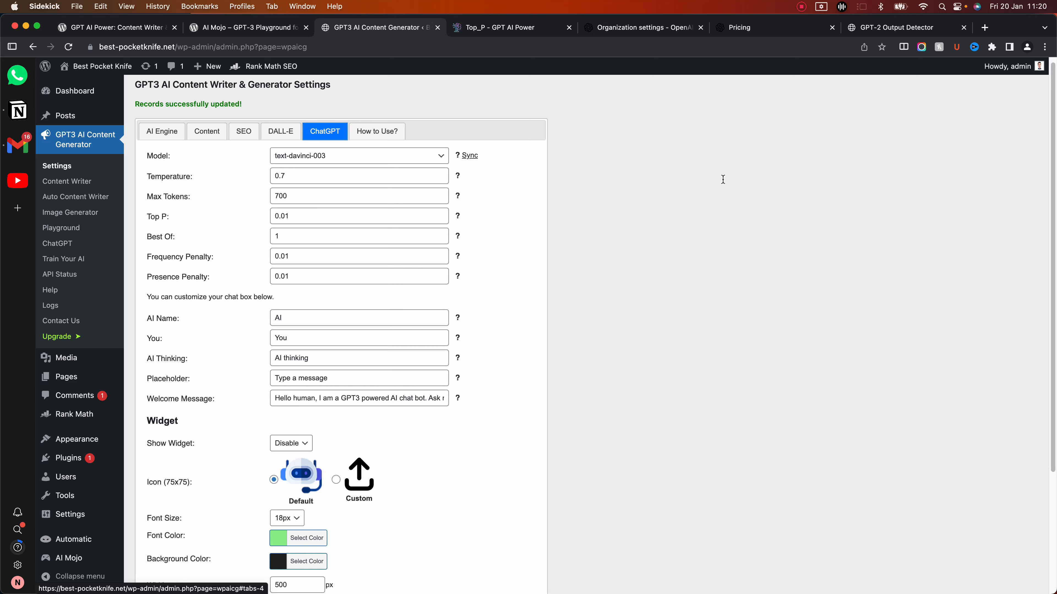
scroll(723, 179, down, 1)
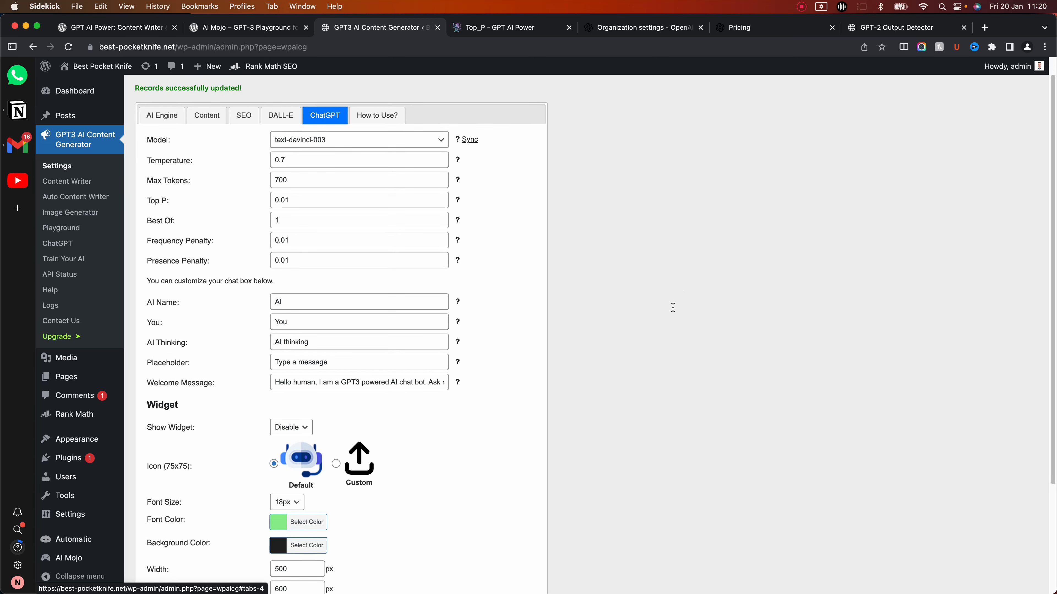
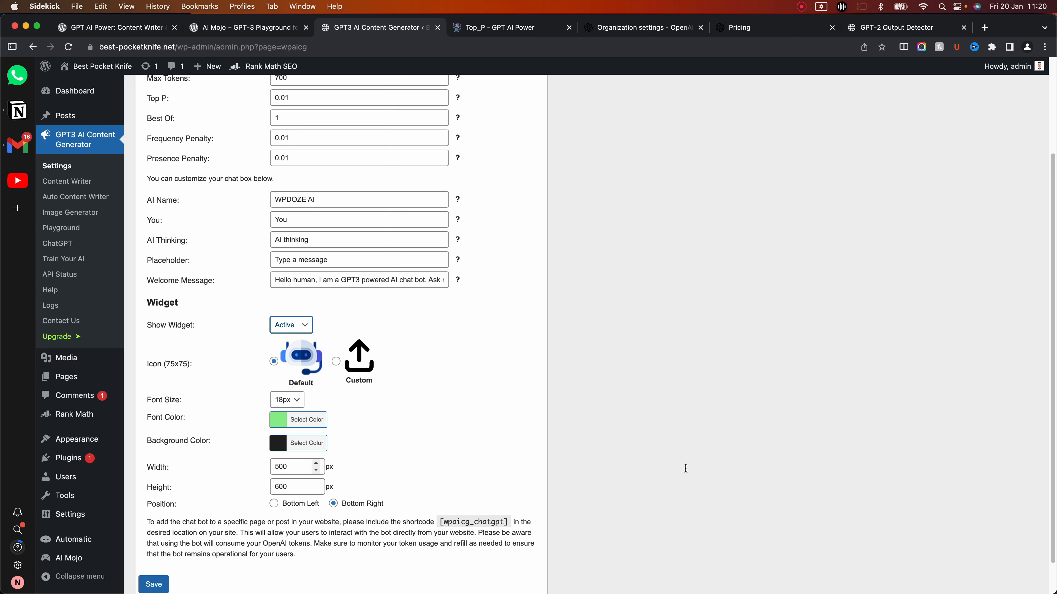
click(292, 467)
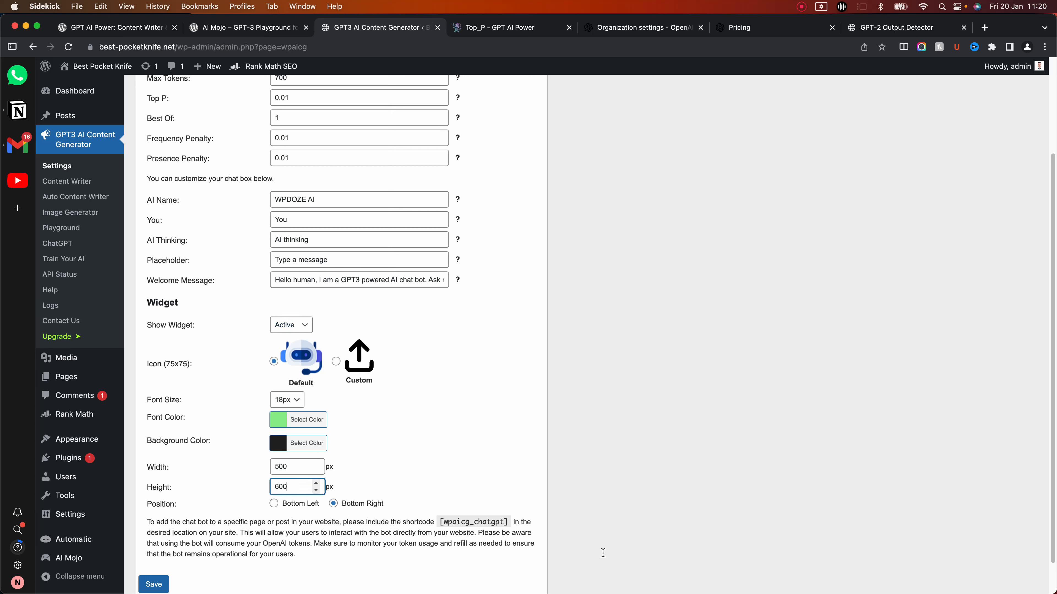
click(154, 584)
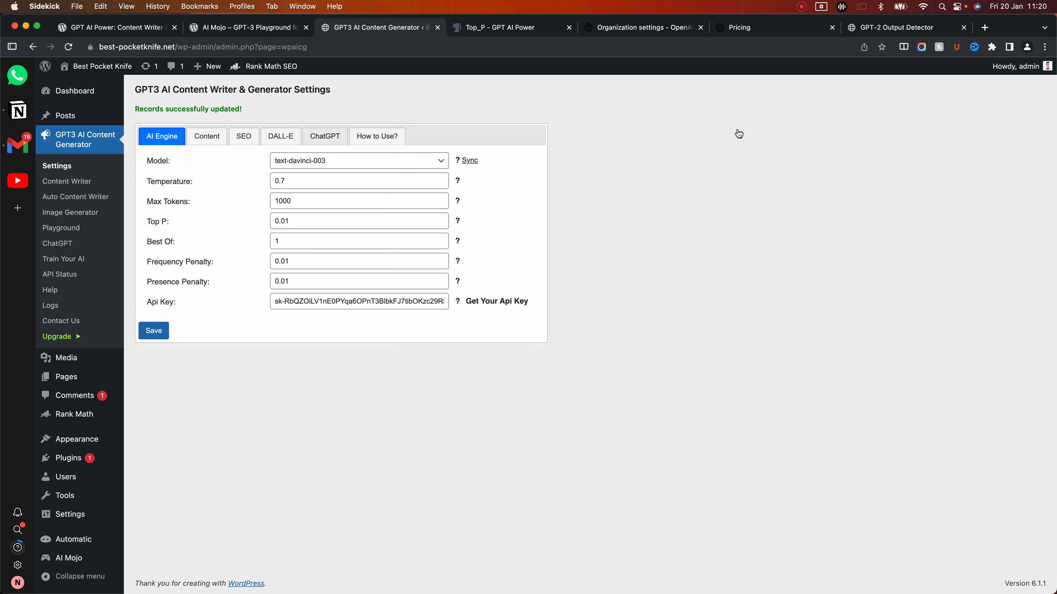
click(325, 136)
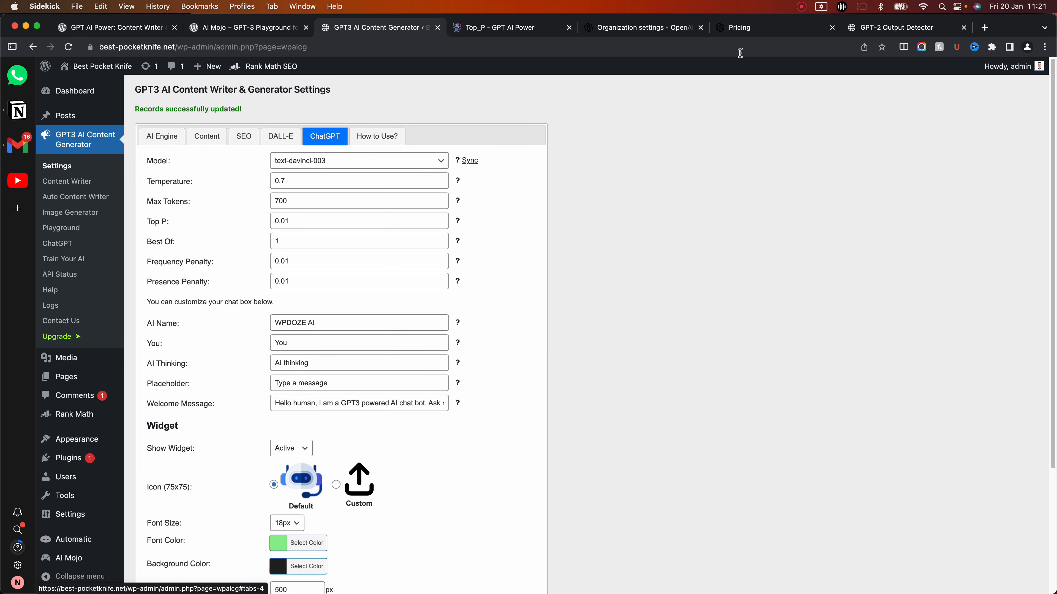
Step: Open the site's front page, best-pocketknife.net, in the tab holding the Top P documentation
click(574, 46)
key(super+c)
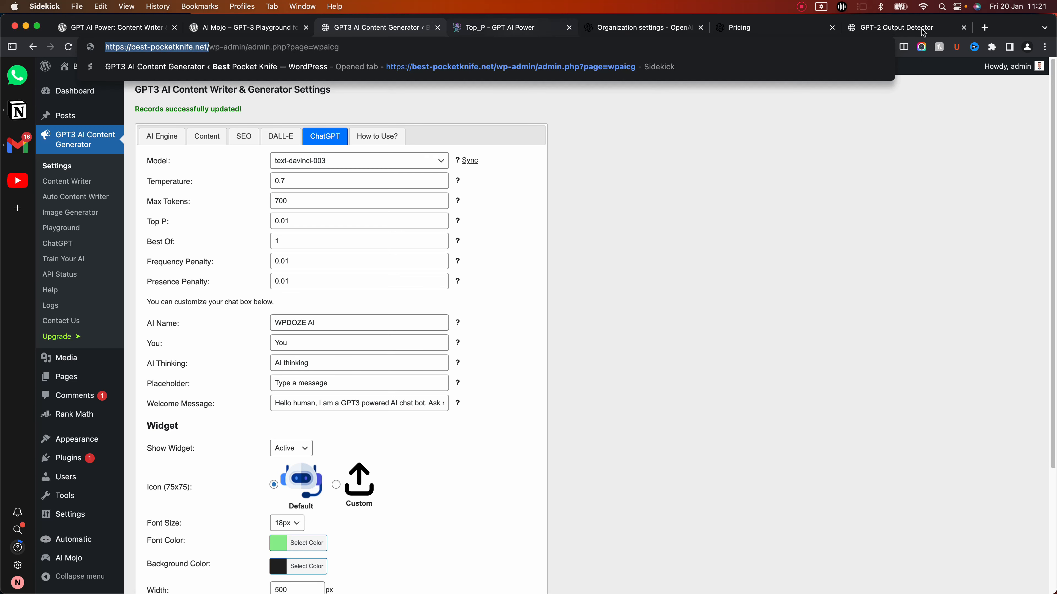
key(ctrl+Tab)
click(665, 45)
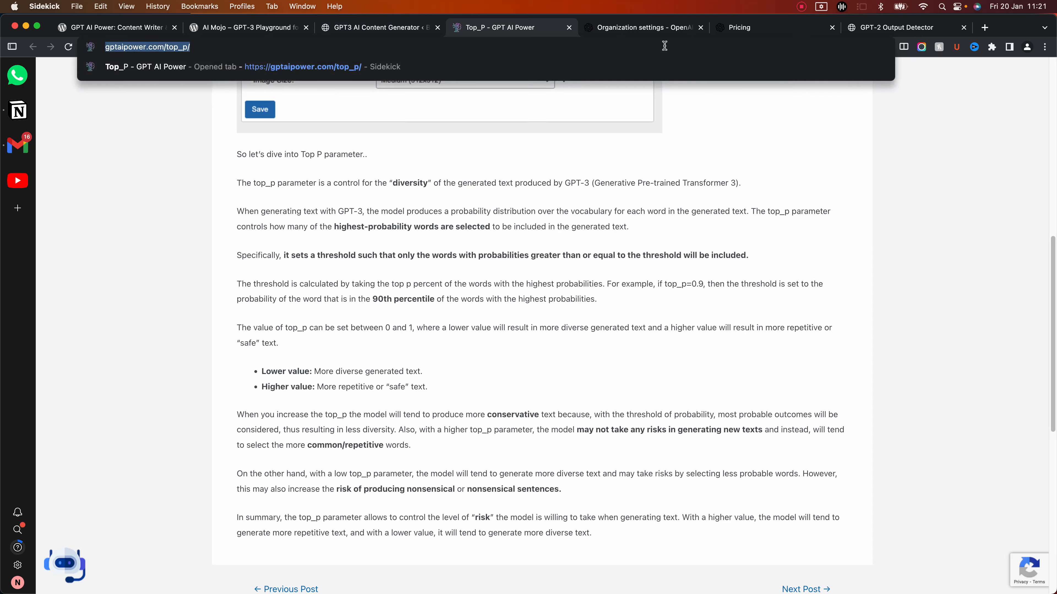
key(super+v)
key(Return)
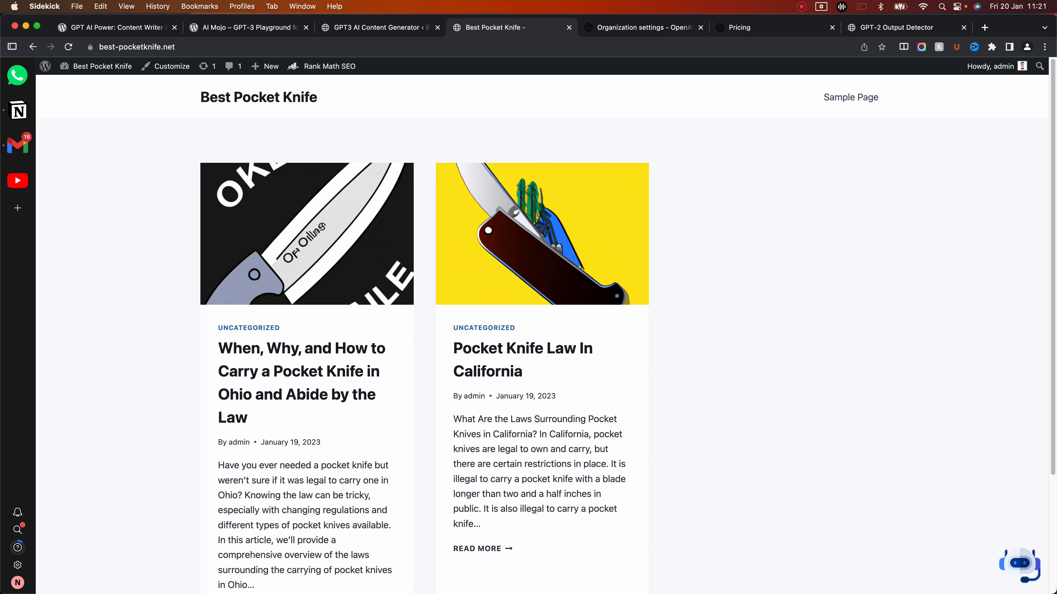
Step: Open the site's chatbot and send "write some long tail headings ideas for: pocket knives law"
click(1019, 565)
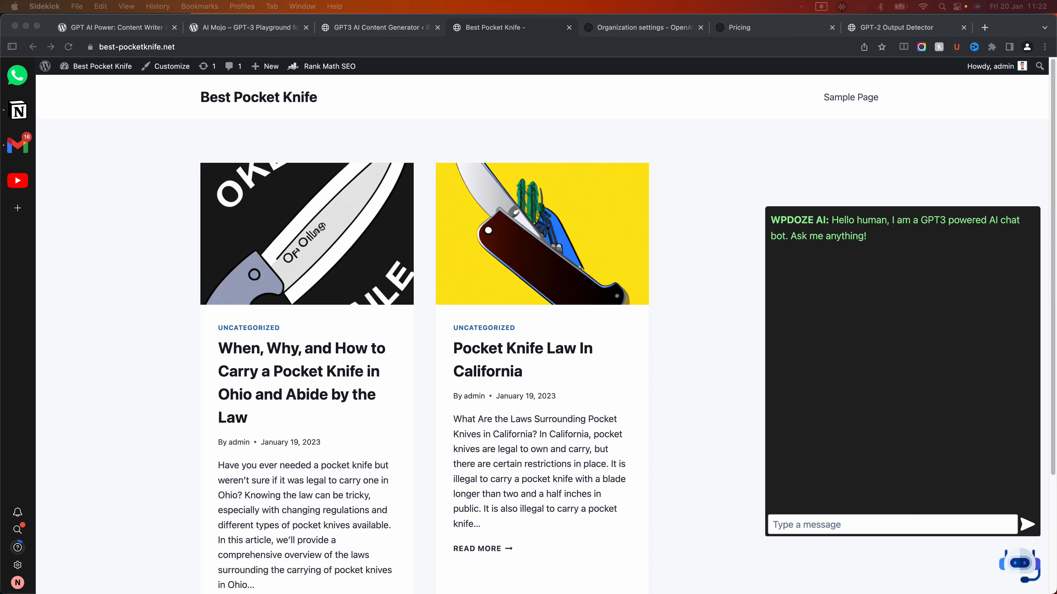
click(953, 523)
text(write some long tail headings ideas for: pocket knives law)
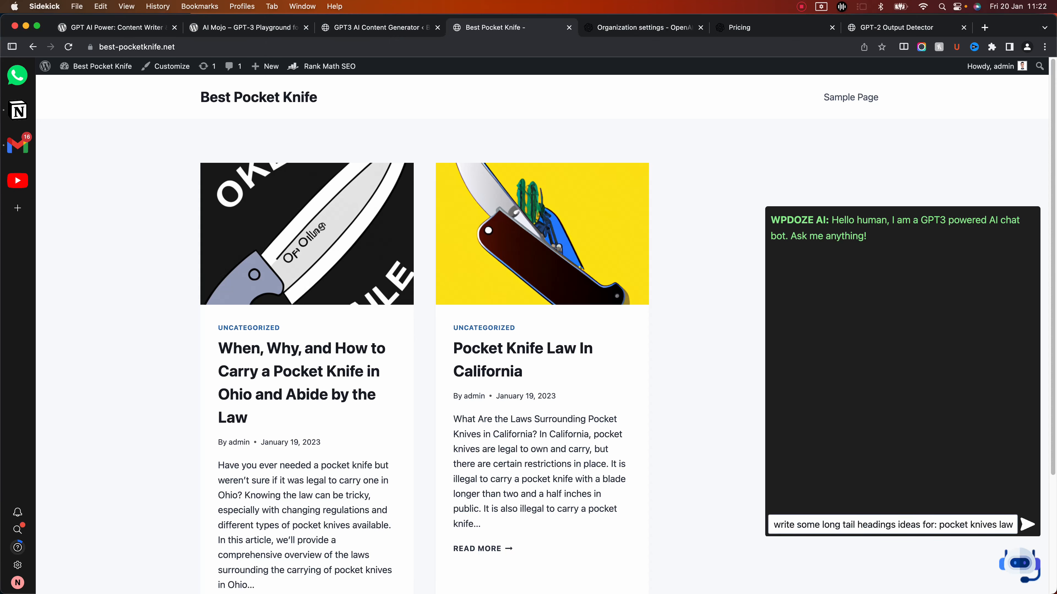
key(Return)
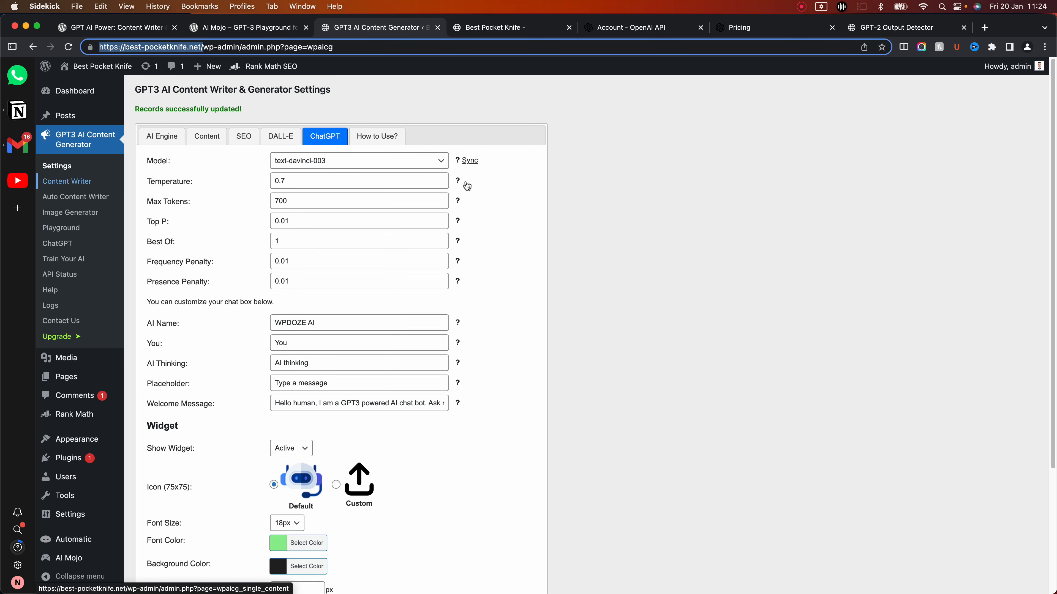
Step: Open the plugin's Content Writer page from the WordPress admin and expand the Headings options
key(Return)
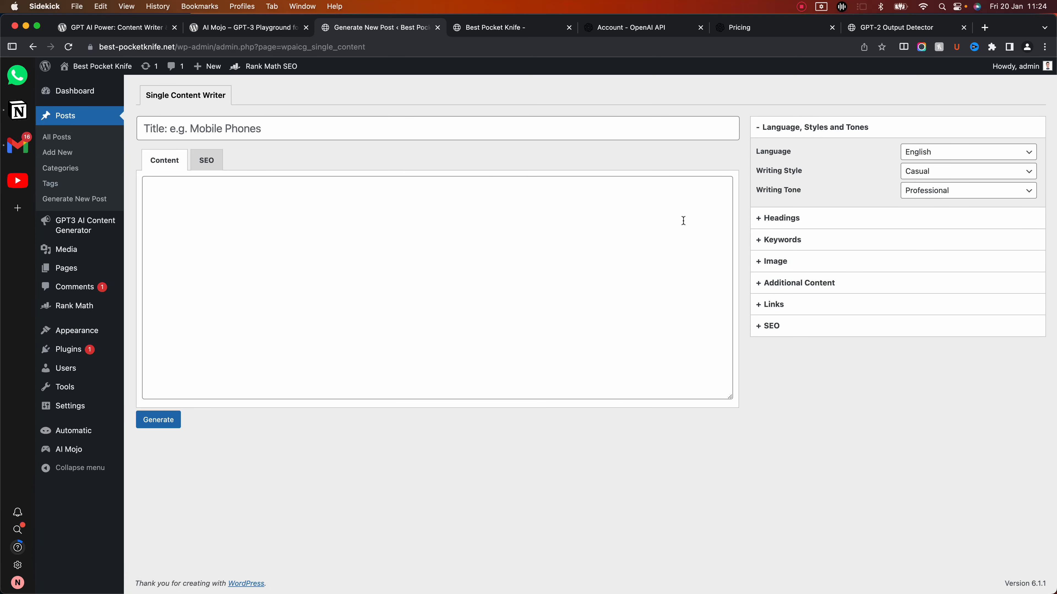
mouse_move(85, 225)
click(782, 218)
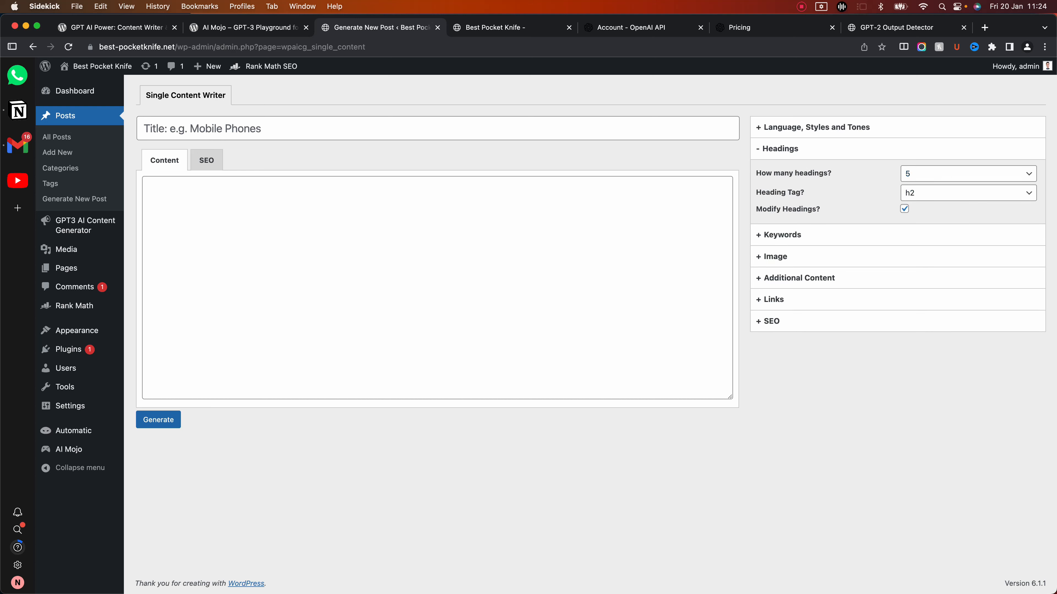
Step: Review the content writer's Keywords, Image, Additional Content, Links and SEO options
click(783, 235)
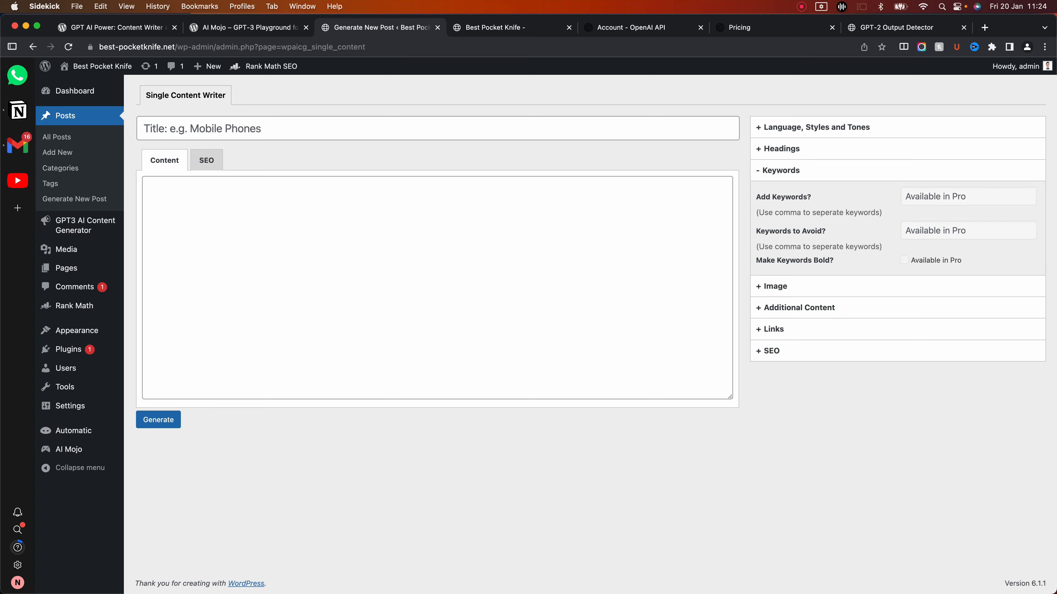
click(819, 286)
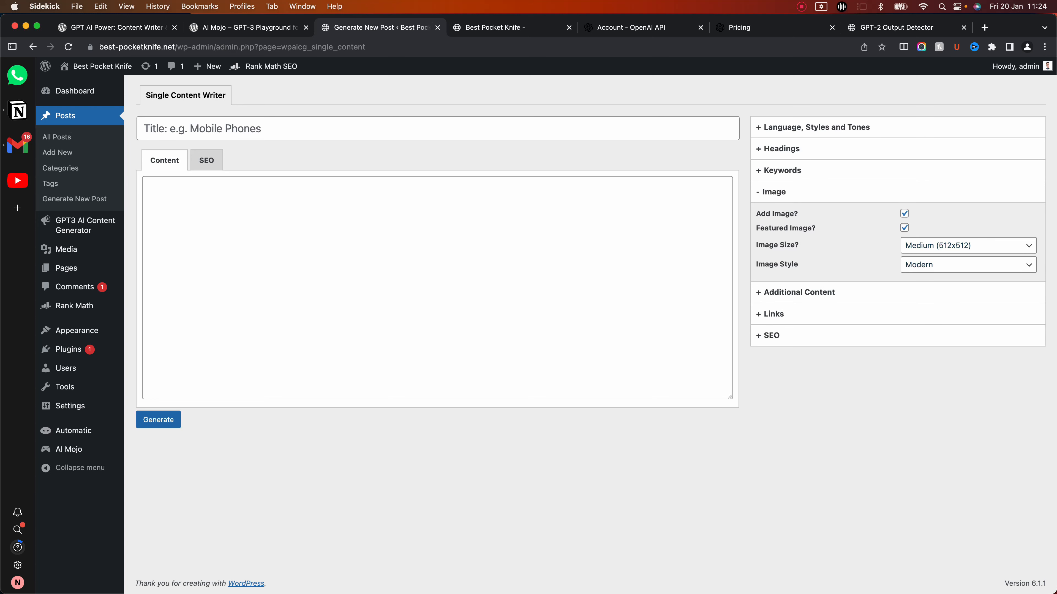
click(799, 292)
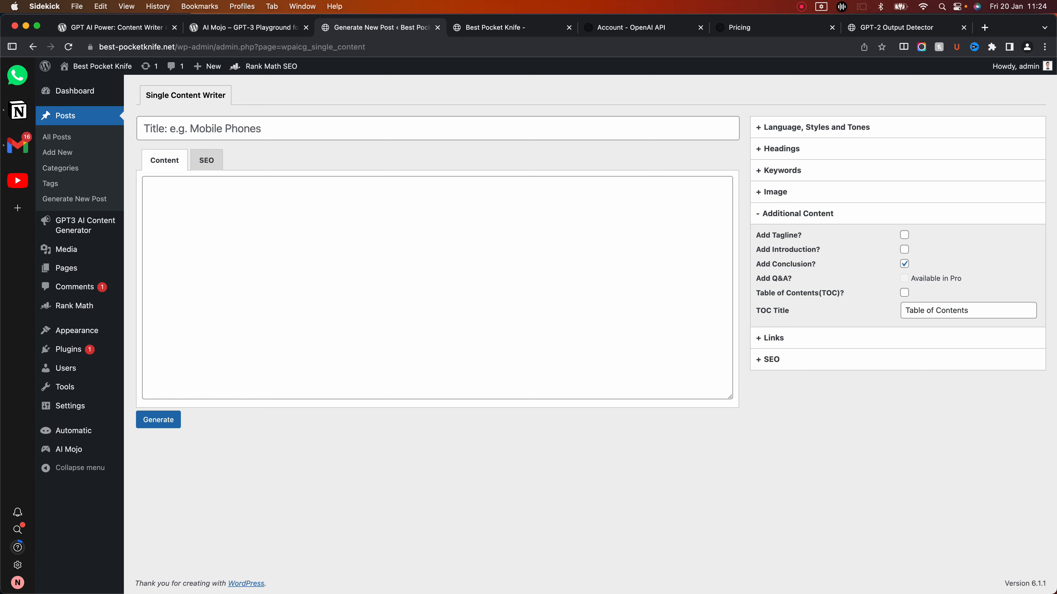
click(782, 338)
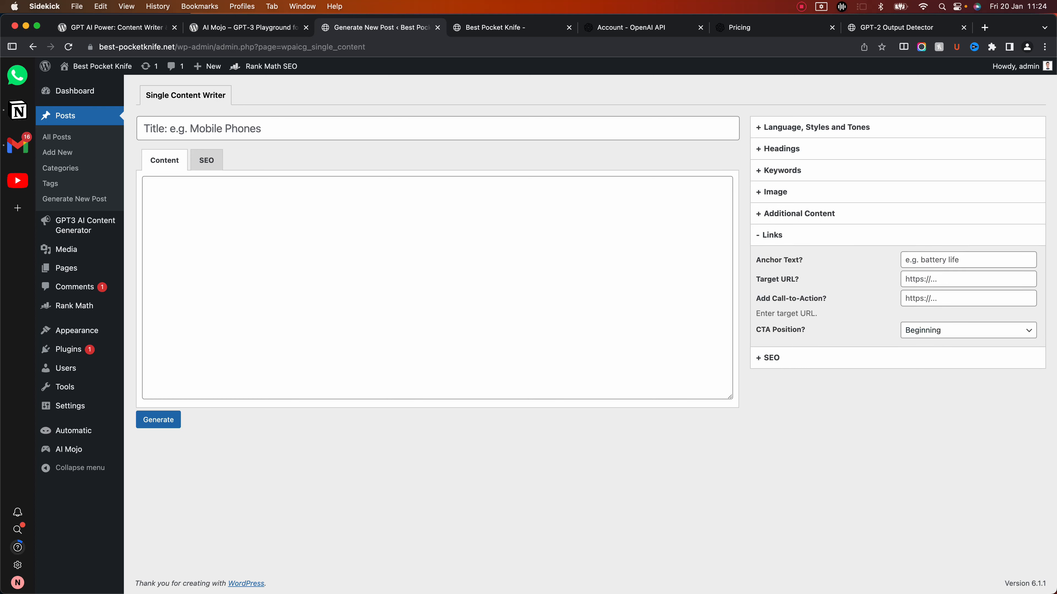
click(803, 362)
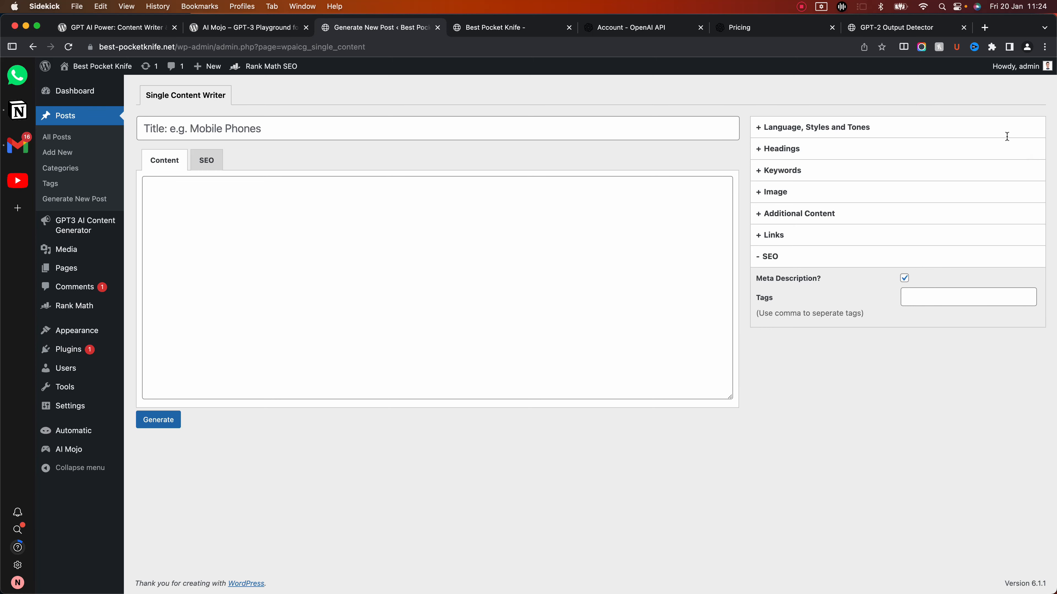
Step: Copy the chatbot's first idea, "Understanding the Legalities of Carrying a Pocket Knife in Your State", into the content writer as the title
click(643, 28)
click(511, 27)
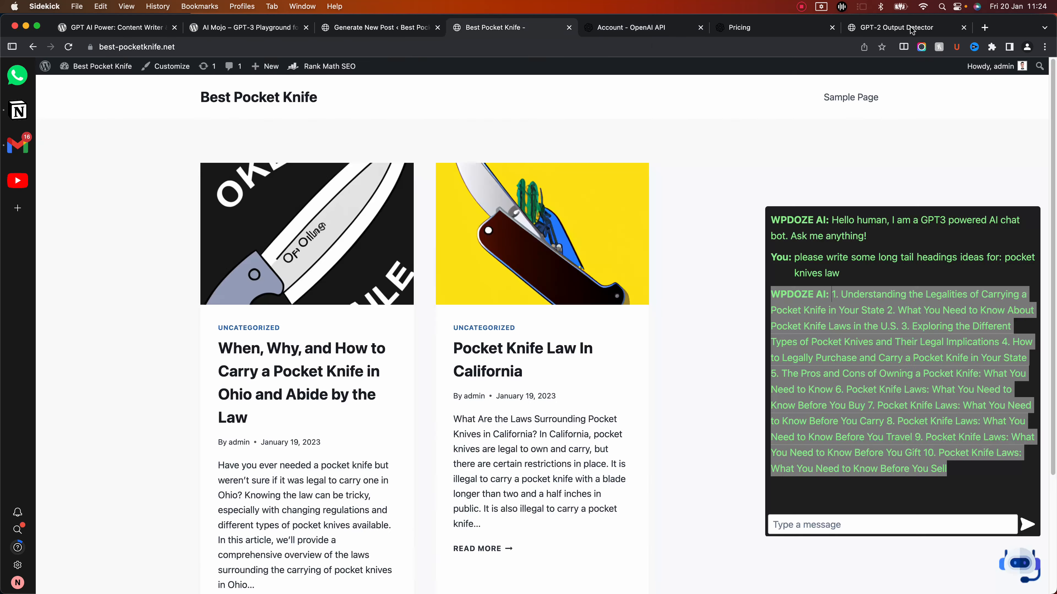
click(903, 381)
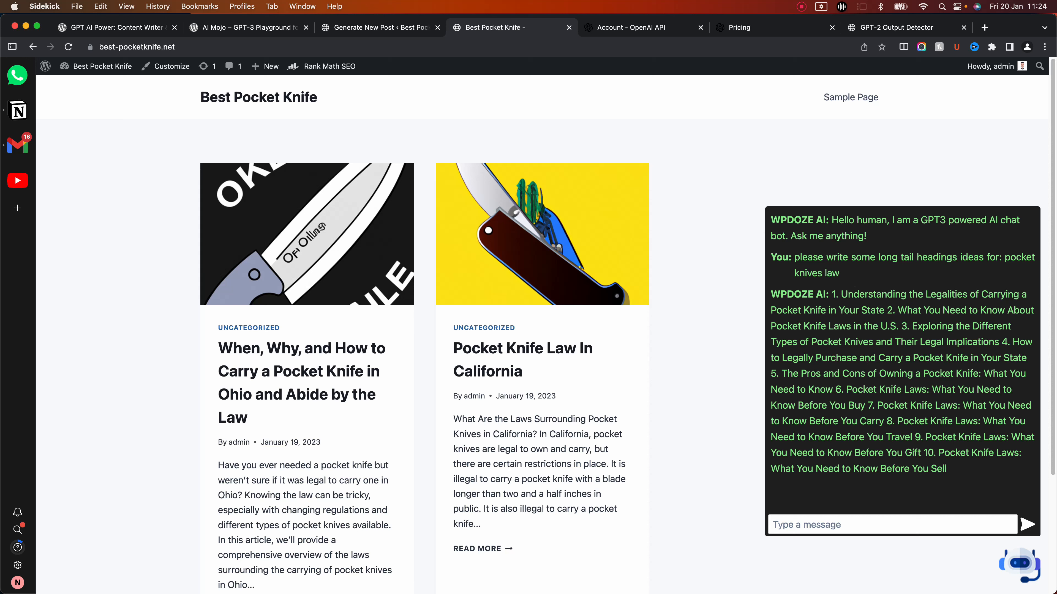
drag(841, 294, 885, 310)
key(super+c)
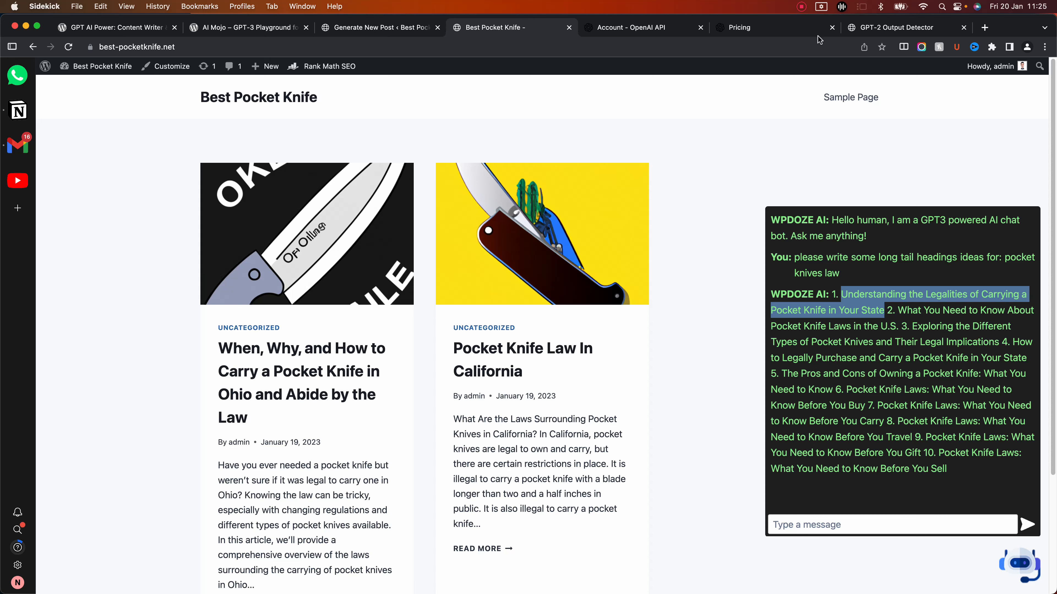
key(ctrl+shift+Tab)
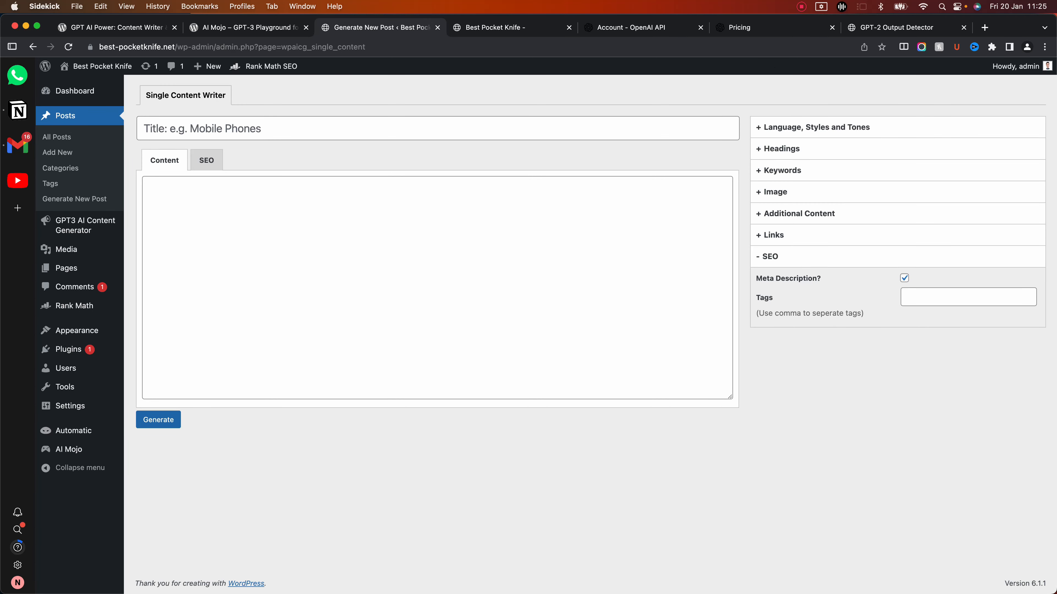
click(595, 127)
key(super+v)
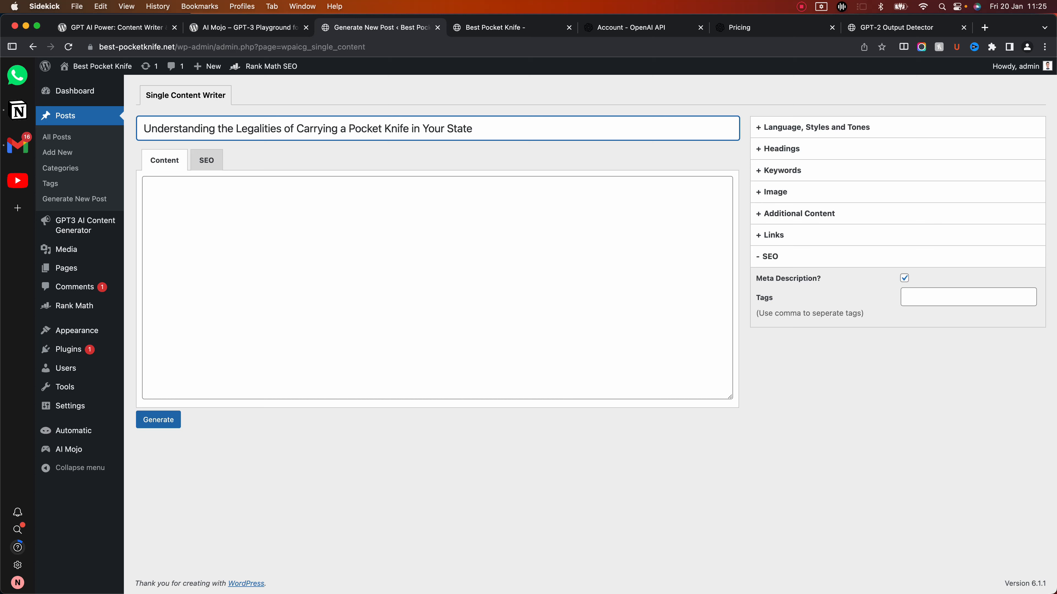
Step: Generate the article with the suggested headings, look over the content, and save it as a draft post
click(165, 421)
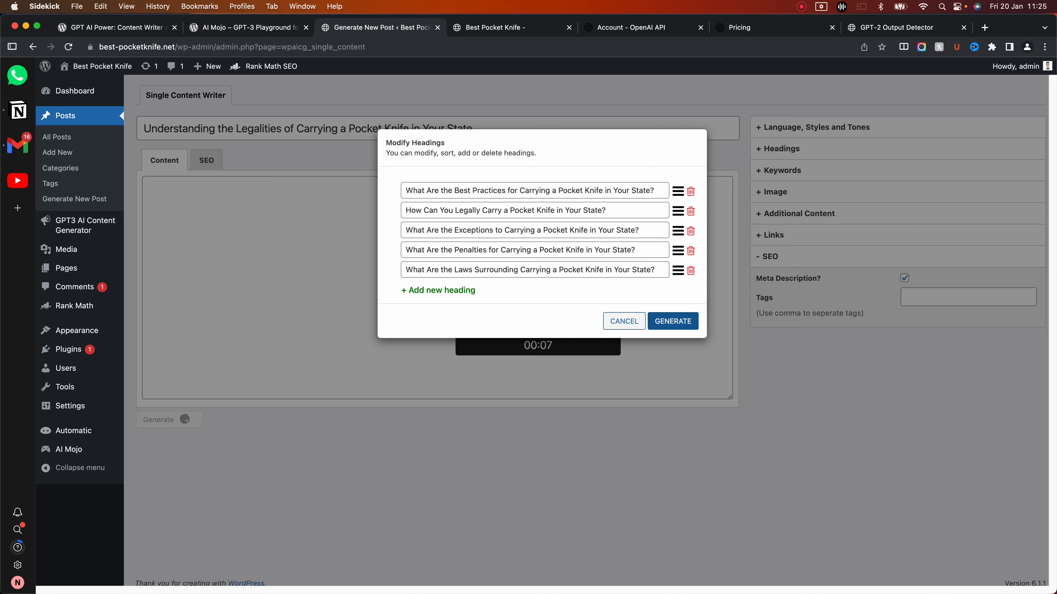
click(673, 321)
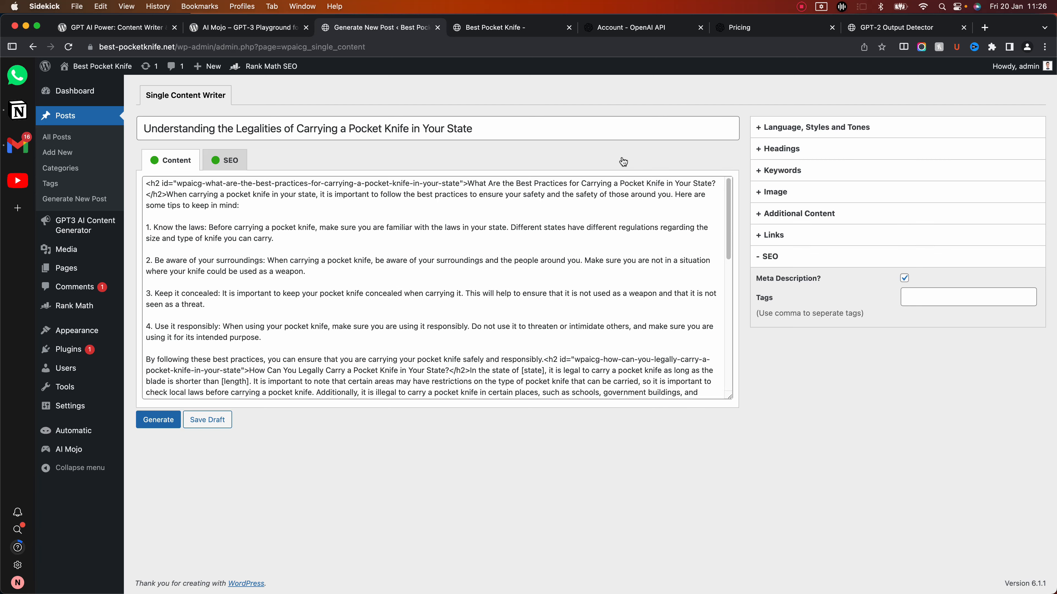
click(576, 167)
scroll(755, 304, down, 10)
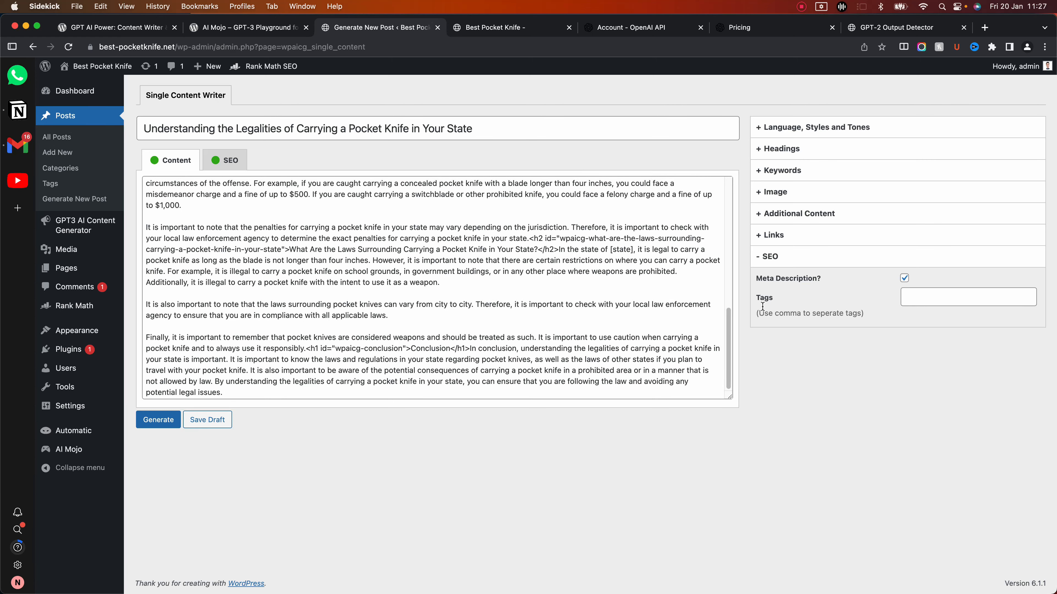
scroll(666, 333, up, 8)
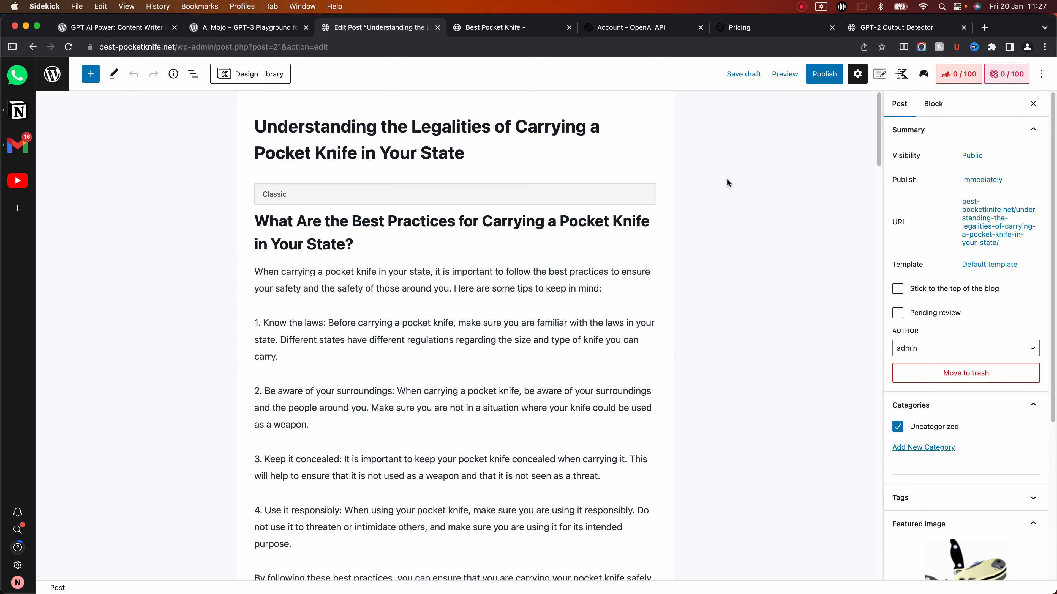
Step: Look through the draft in the post editor and convert its classic content to blocks
scroll(836, 257, down, 15)
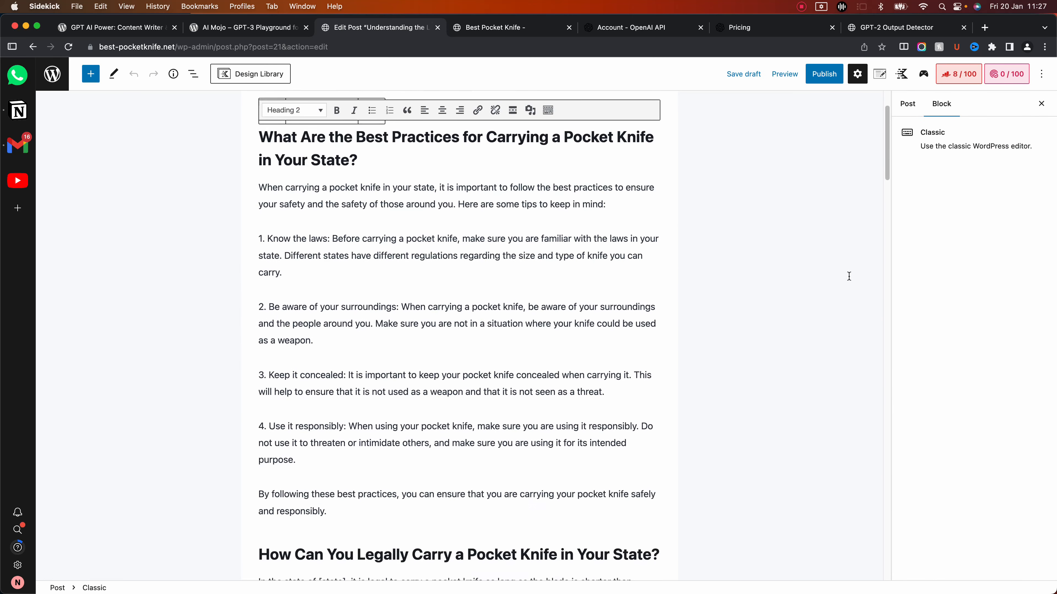
click(817, 284)
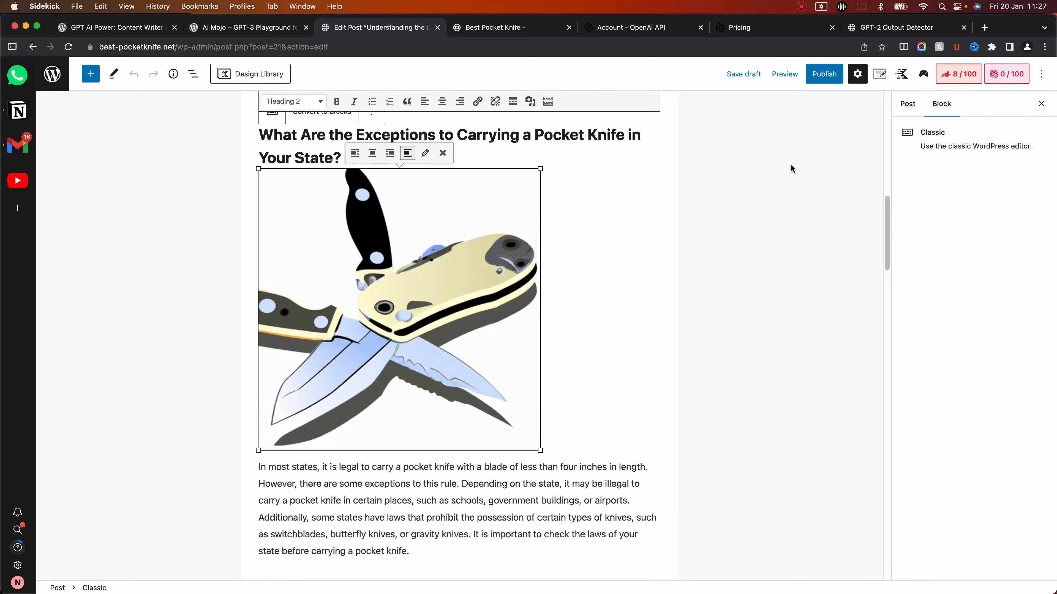
scroll(830, 228, up, 8)
scroll(898, 321, up, 8)
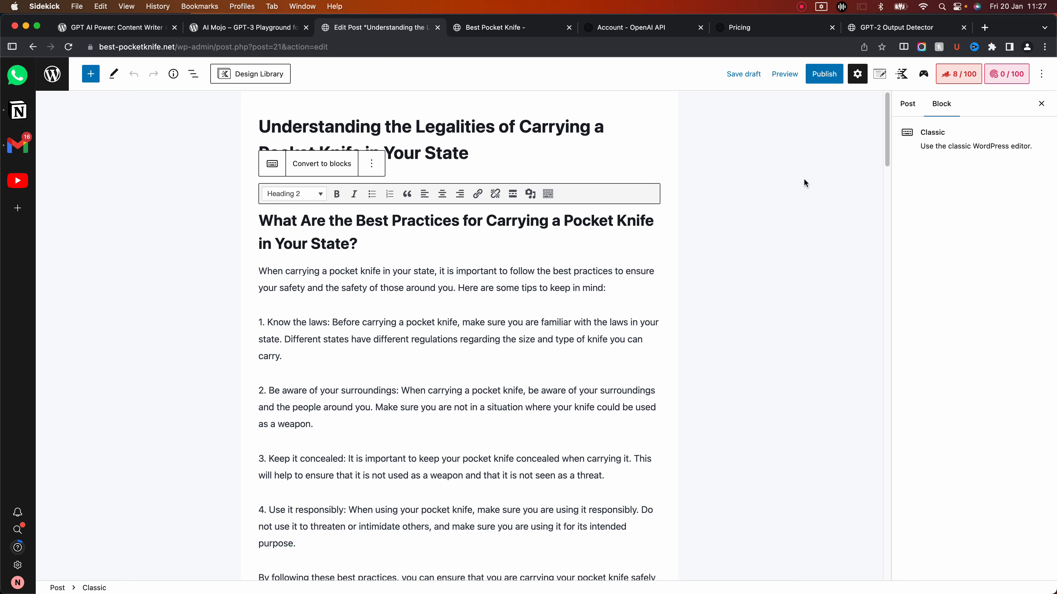
click(824, 151)
click(709, 231)
click(321, 164)
scroll(858, 229, up, 15)
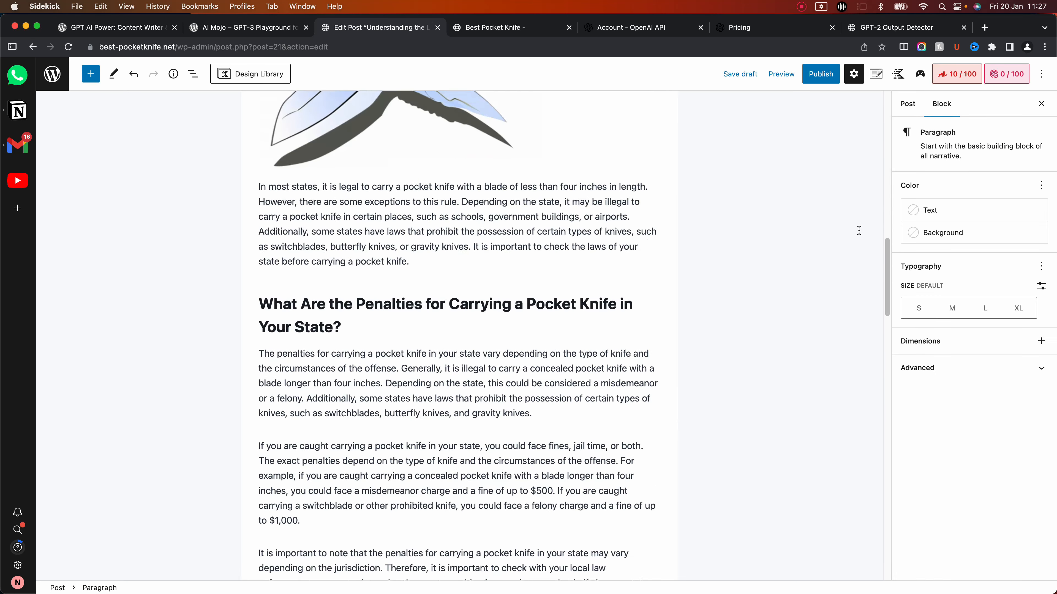
Step: Set the "What Are the Exceptions to Carrying a Pocket Knife in Your State?" heading block to wide width and center its text
scroll(849, 333, down, 4)
click(428, 373)
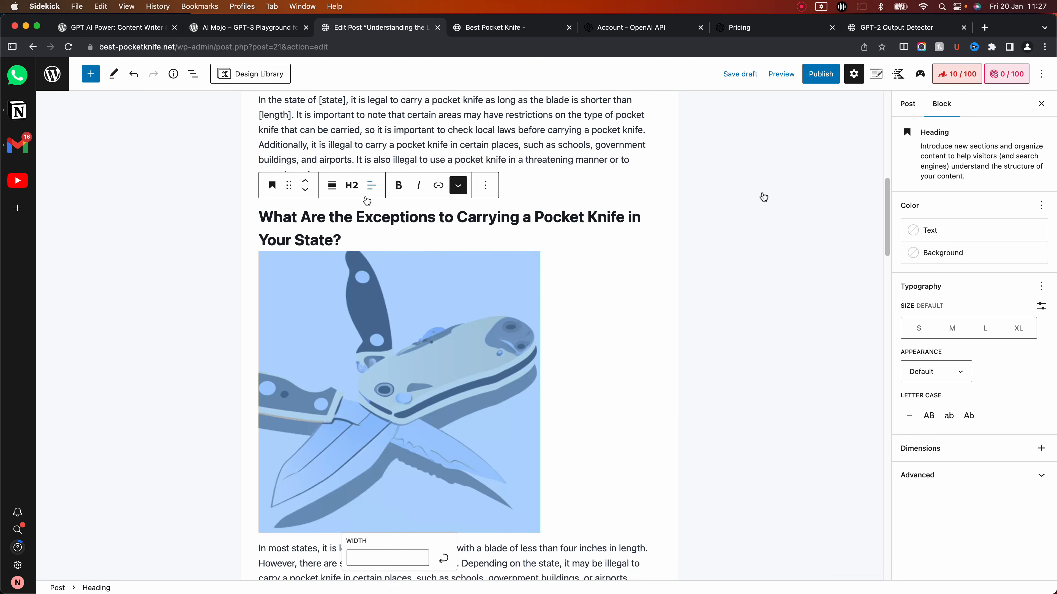
click(371, 186)
click(332, 186)
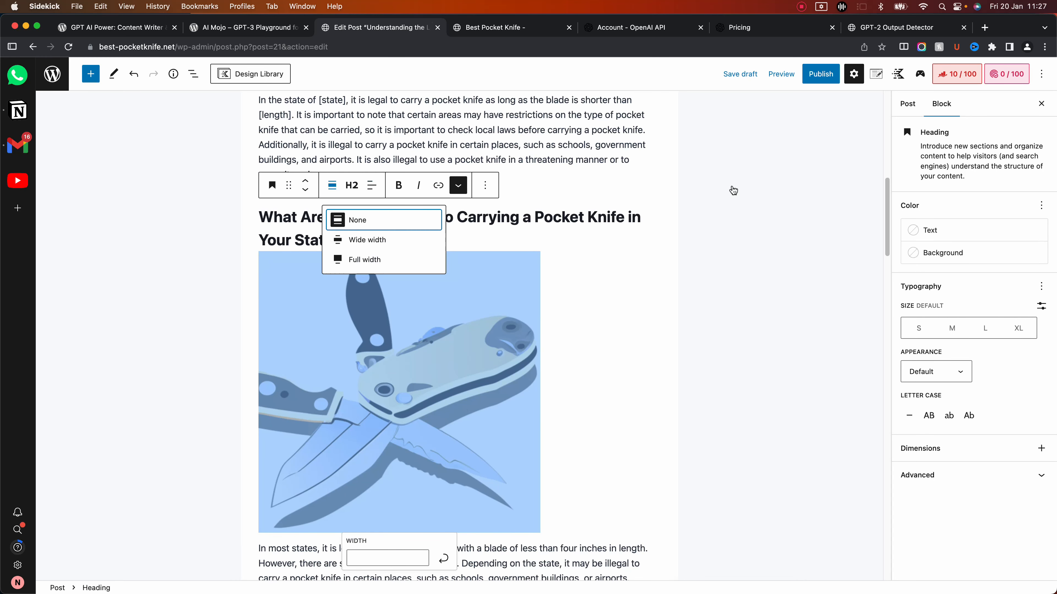
click(367, 240)
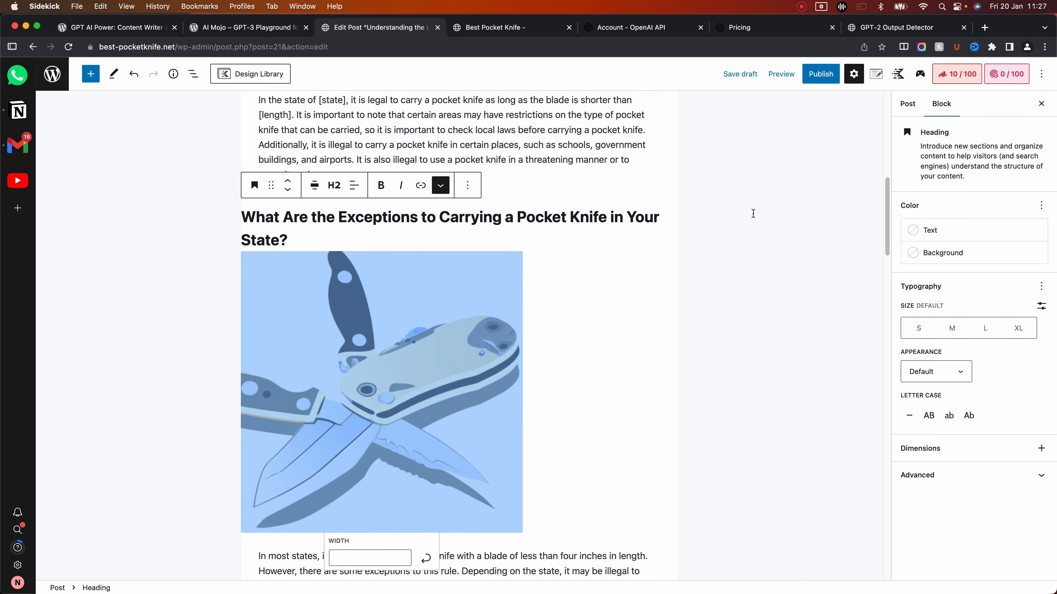
click(315, 186)
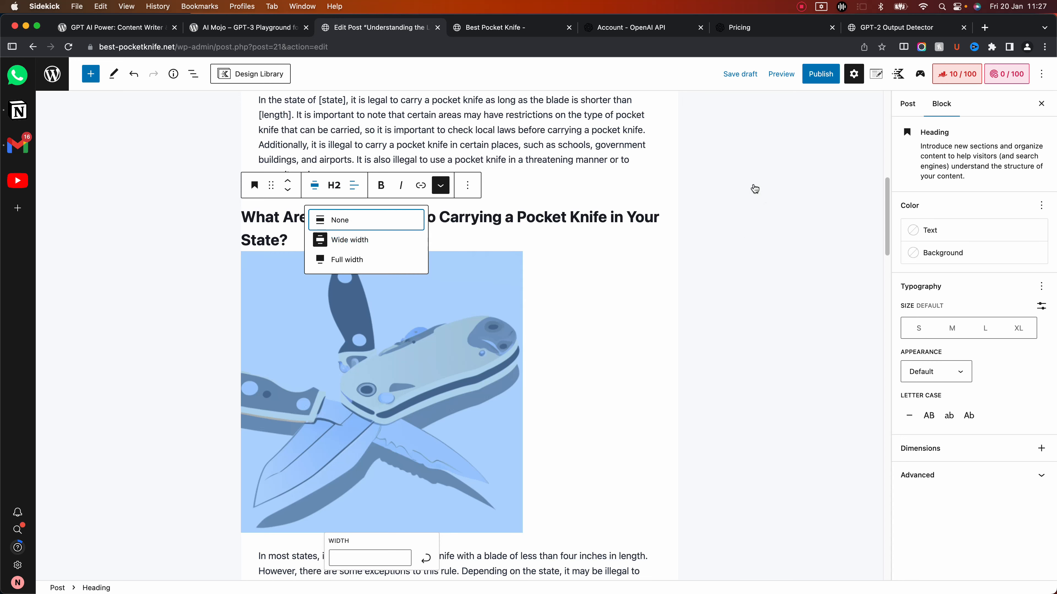
click(355, 185)
click(374, 237)
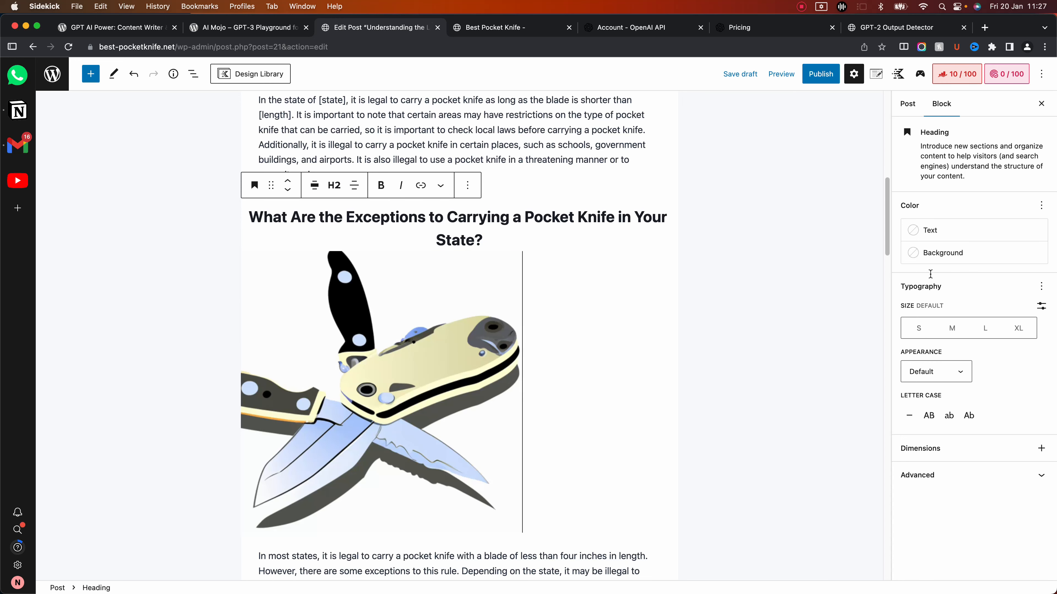
Step: View the post's word count and document outline, then close the details
scroll(907, 304, up, 10)
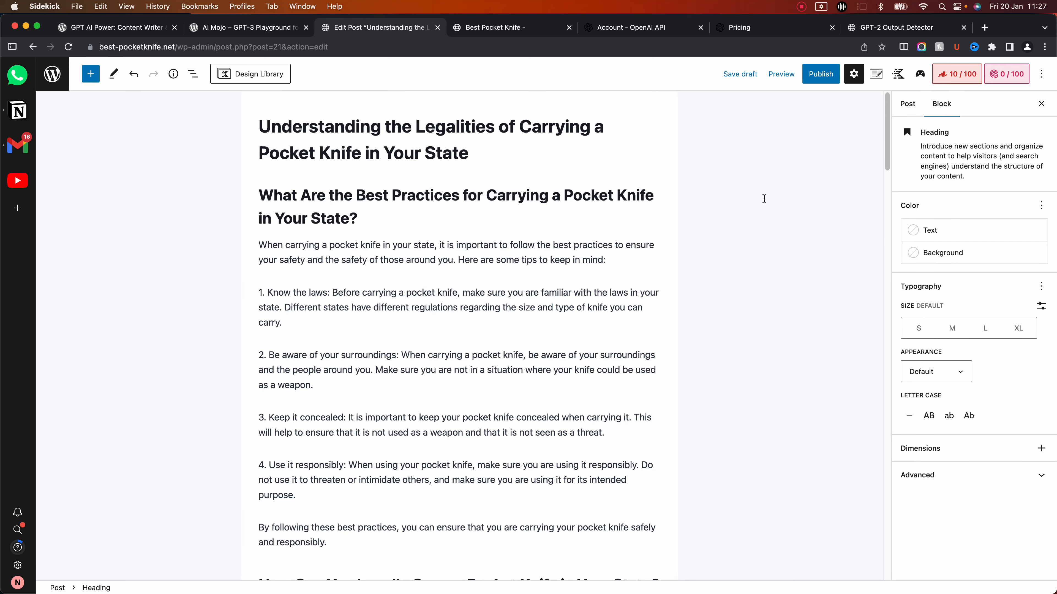
click(173, 74)
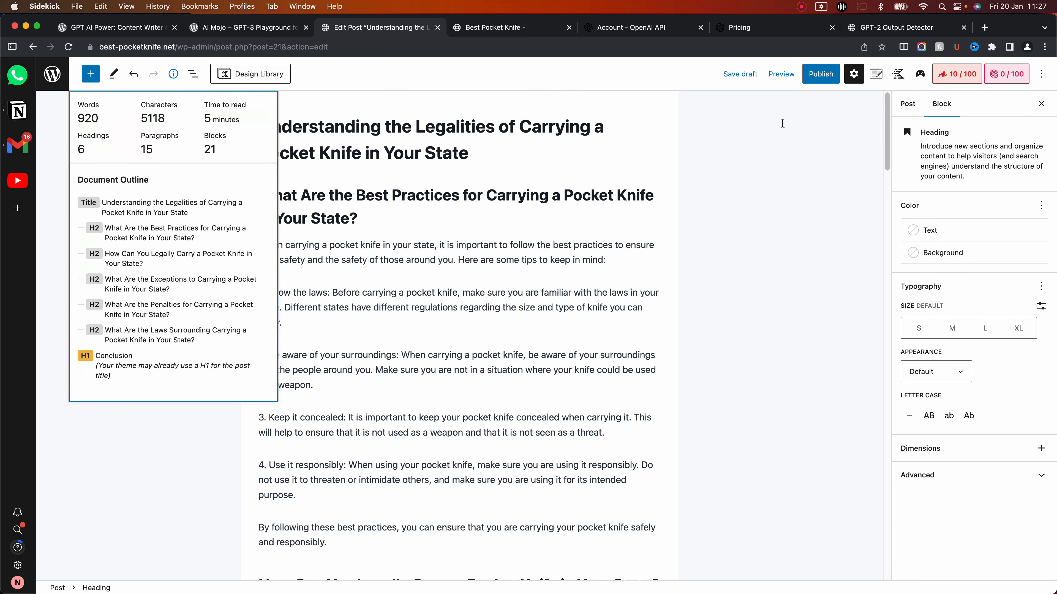
click(798, 162)
scroll(808, 179, down, 2)
scroll(807, 179, up, 2)
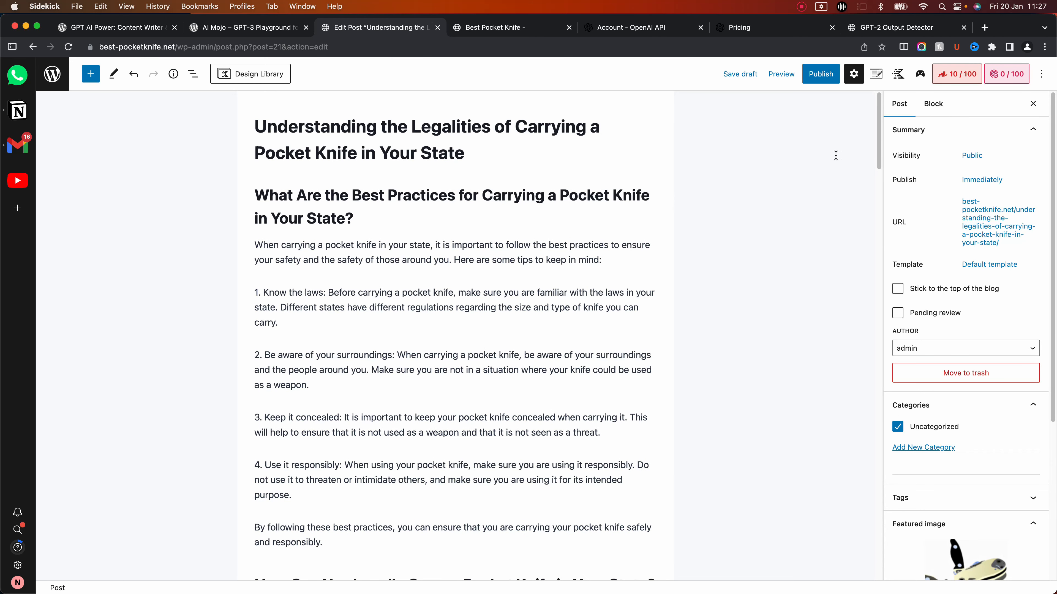
Step: Read through the whole article, from the best practices section down to the final sections and back to the title
scroll(835, 155, down, 5)
scroll(835, 155, up, 5)
scroll(754, 128, down, 20)
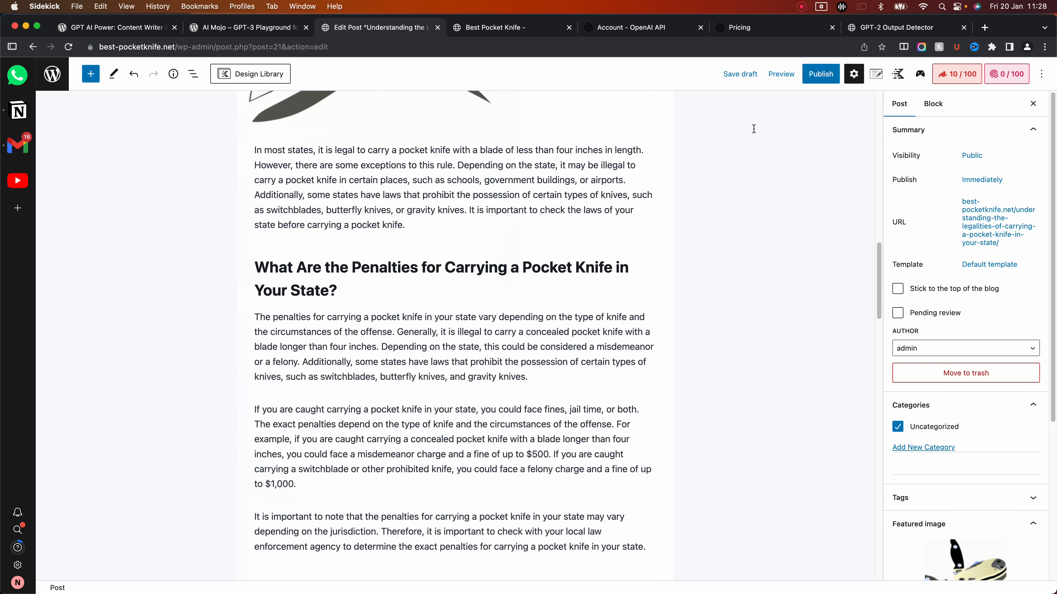
scroll(754, 128, down, 7)
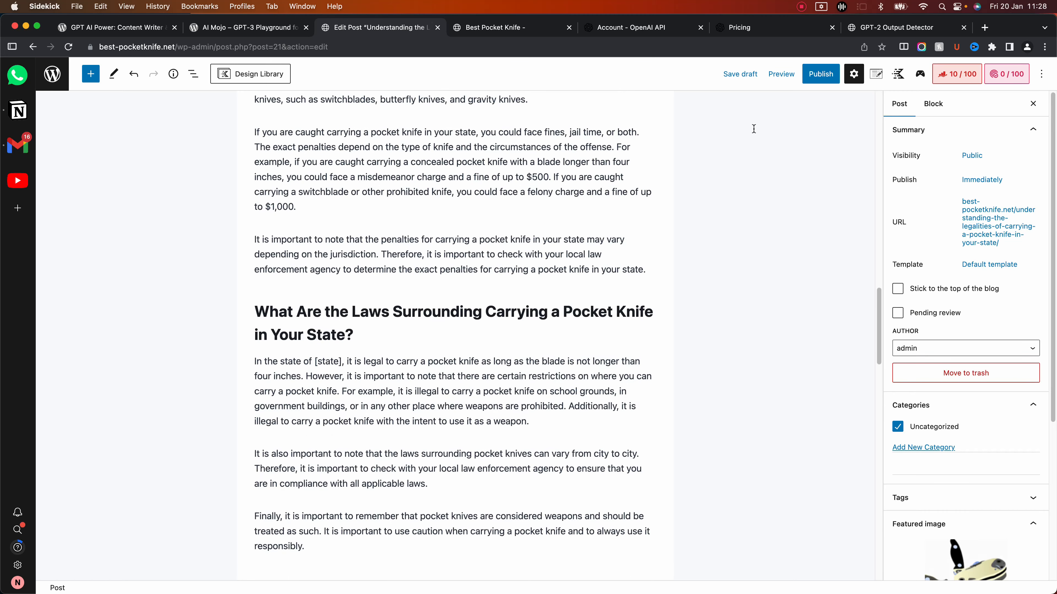
scroll(755, 129, down, 4)
scroll(756, 143, up, 7)
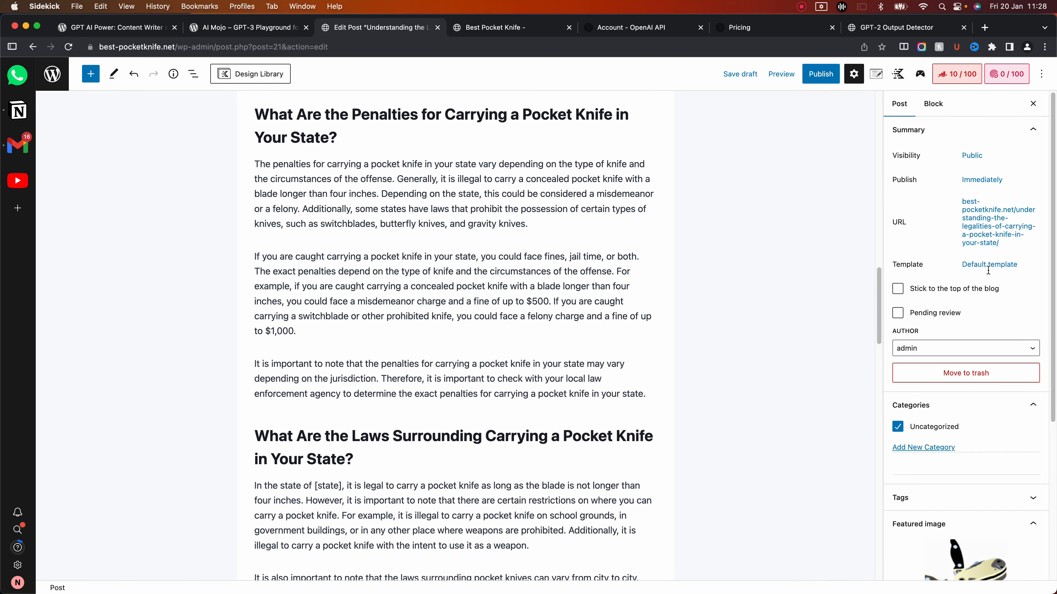
scroll(915, 246, up, 2)
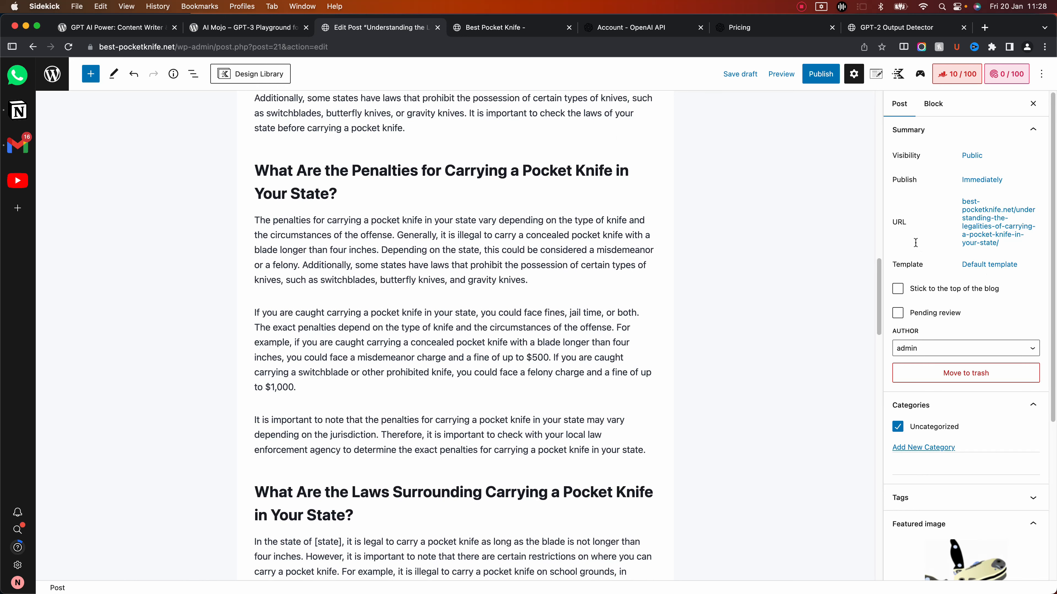
scroll(916, 243, up, 10)
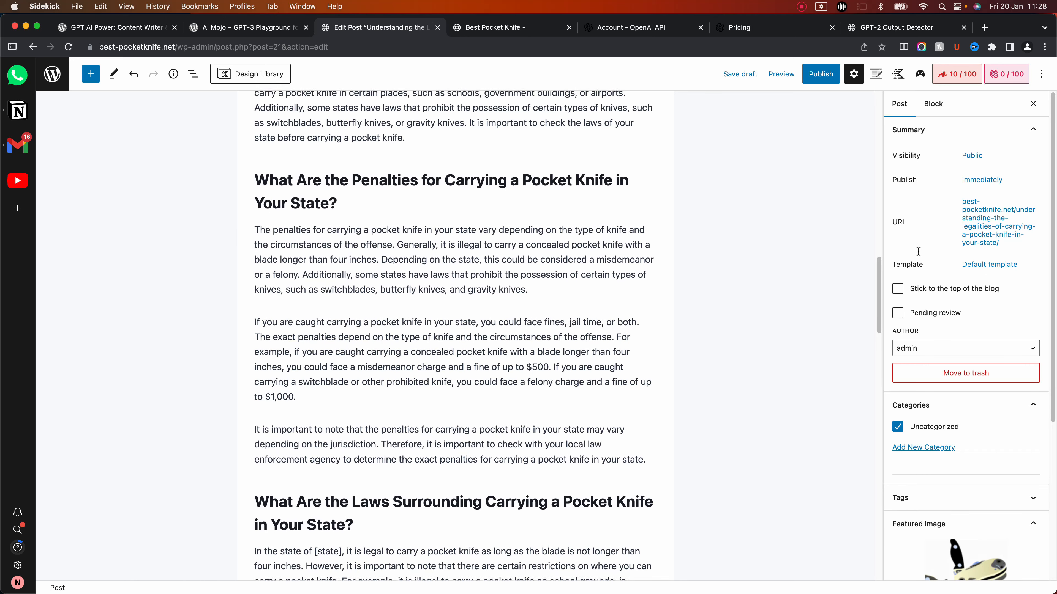
scroll(947, 296, up, 10)
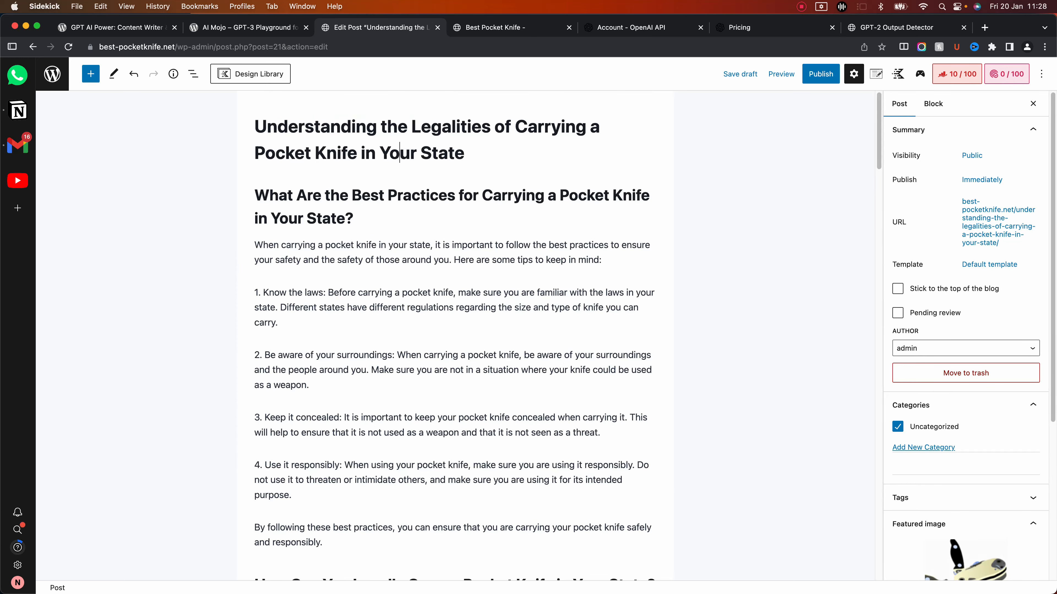
Step: Check the post's featured image and publish the post immediately with public visibility
scroll(965, 333, down, 3)
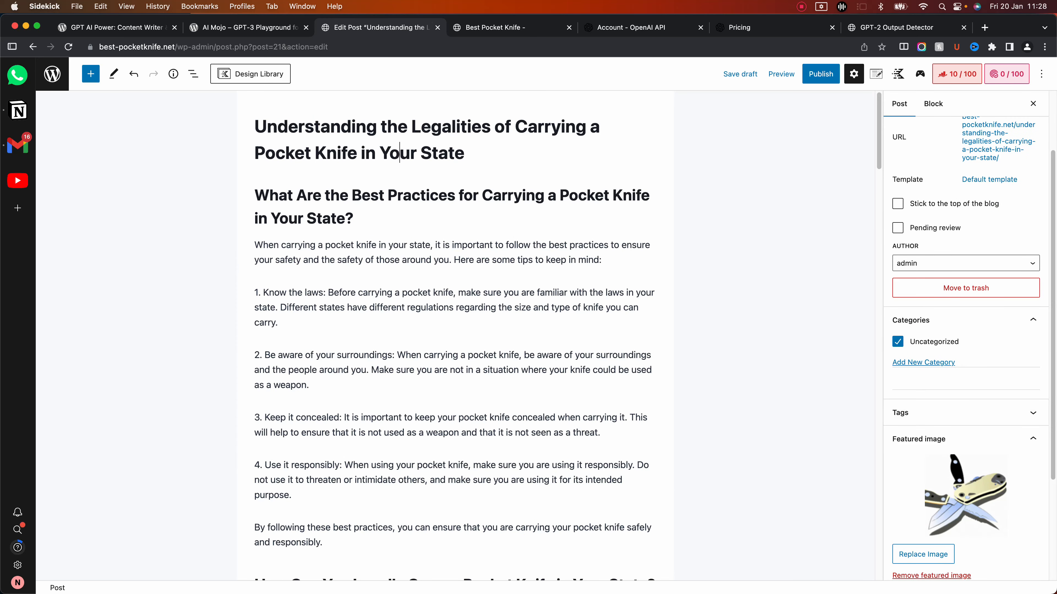
click(821, 73)
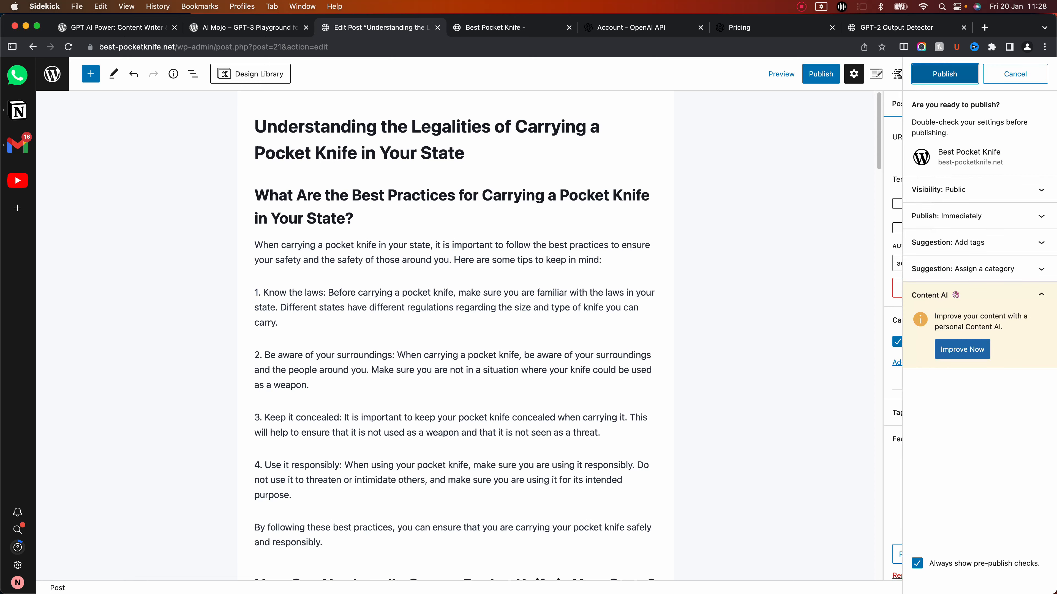
click(945, 74)
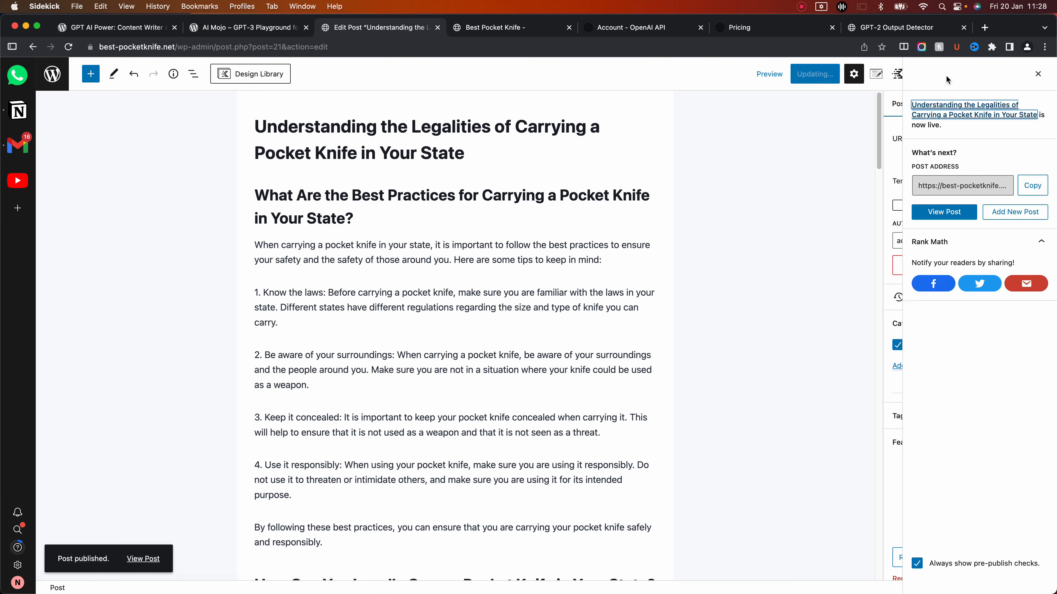
scroll(885, 282, down, 5)
scroll(883, 293, up, 4)
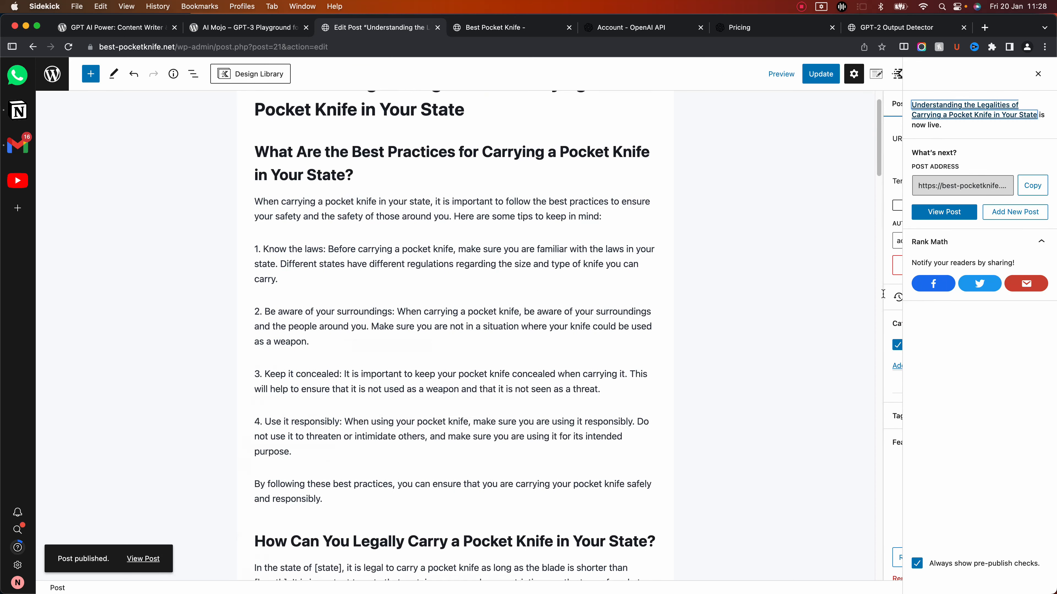
scroll(882, 293, up, 2)
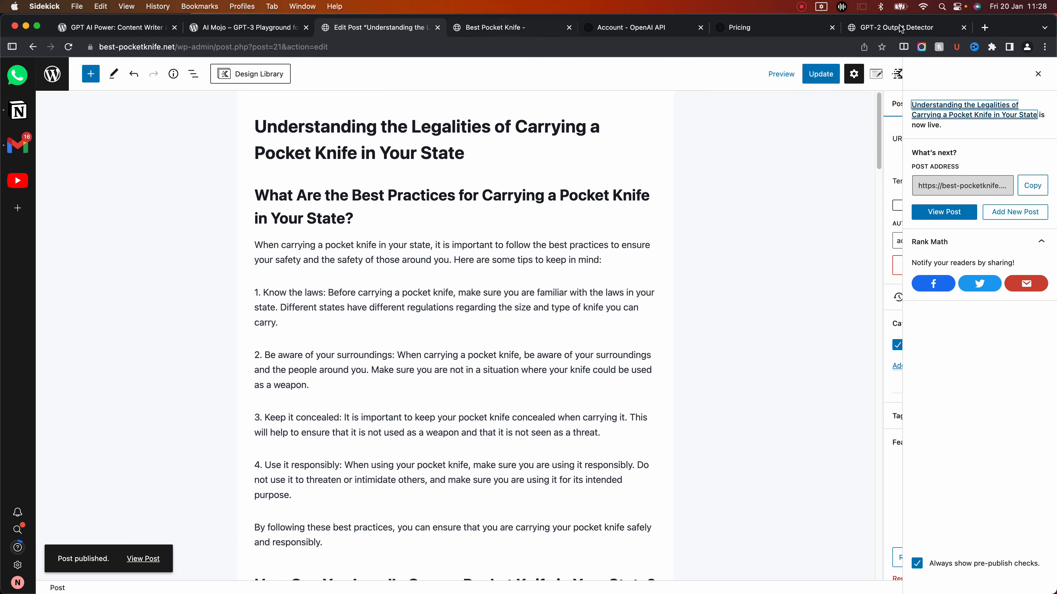
Step: View the published "Understanding the Legalities of Carrying a Pocket Knife in Your State" post on the live site, look through it, and return to the homepage
key(ctrl+Tab)
click(308, 321)
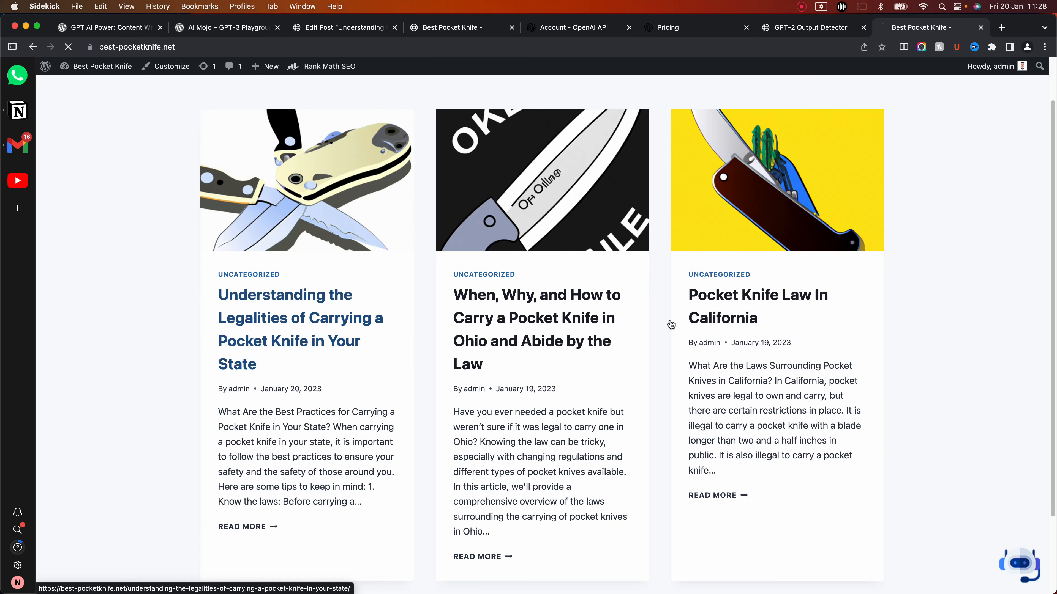
scroll(951, 249, down, 2)
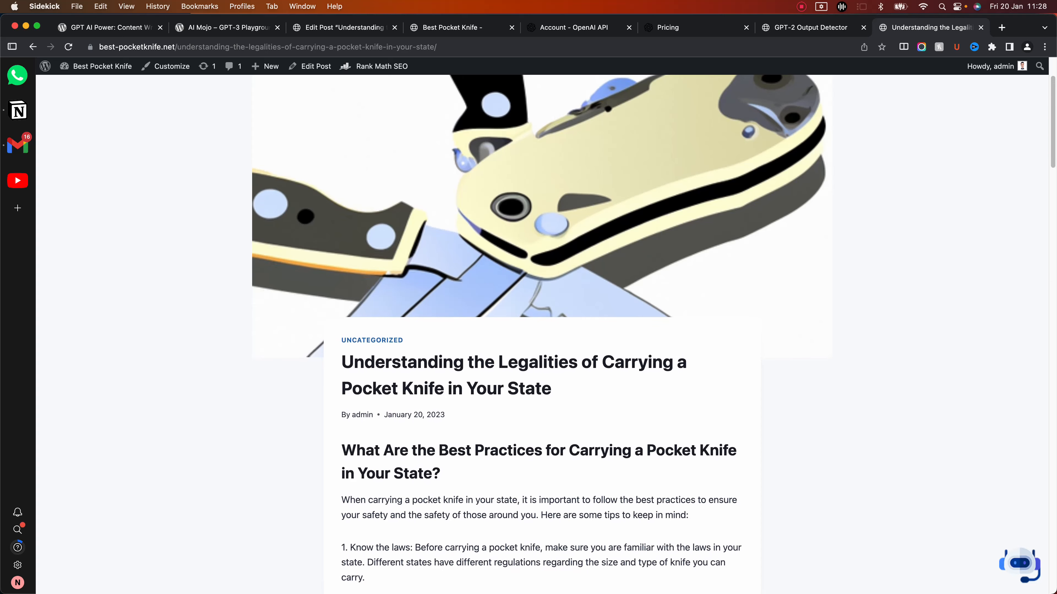
scroll(952, 250, up, 2)
scroll(952, 250, down, 5)
scroll(987, 244, down, 15)
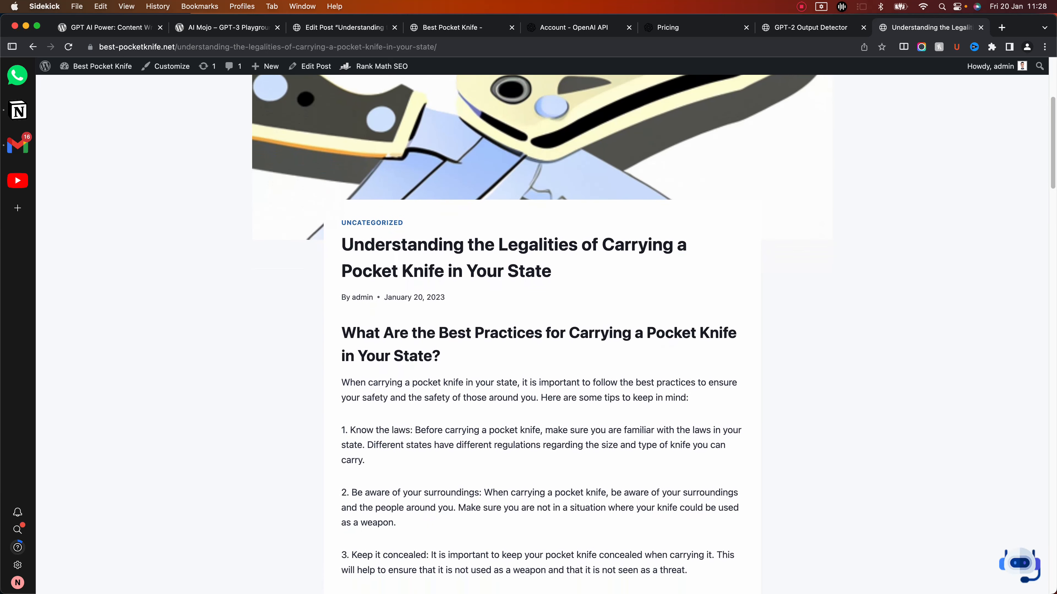
scroll(986, 243, down, 10)
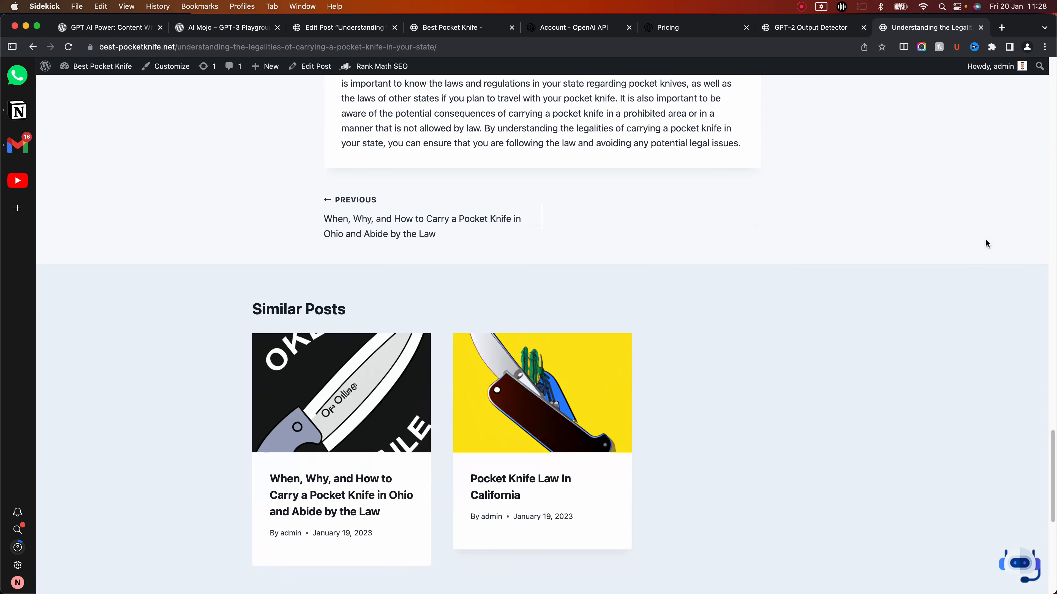
scroll(861, 442, up, 10)
scroll(861, 442, up, 15)
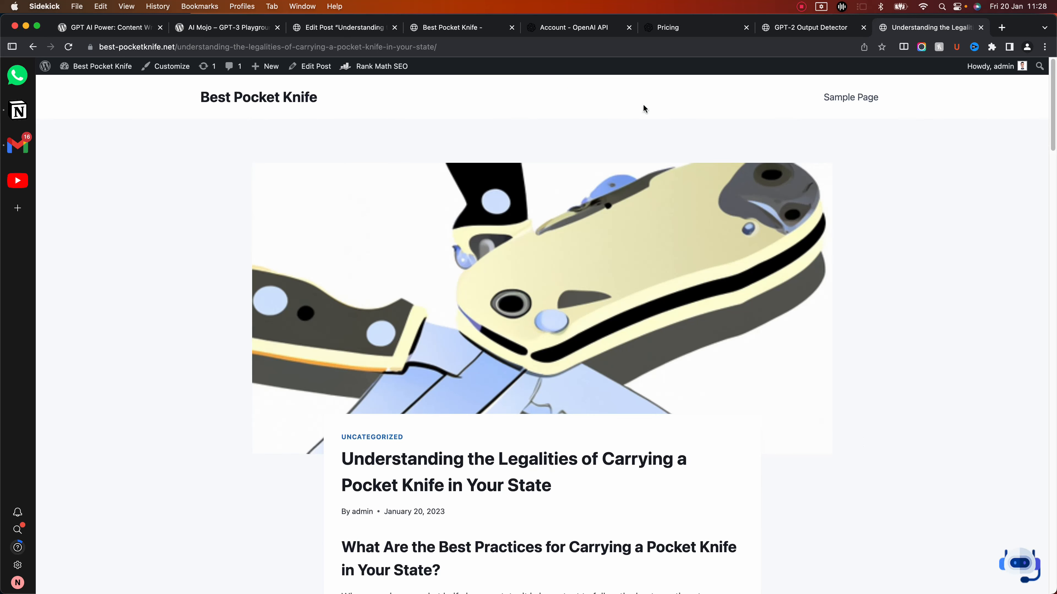
click(661, 102)
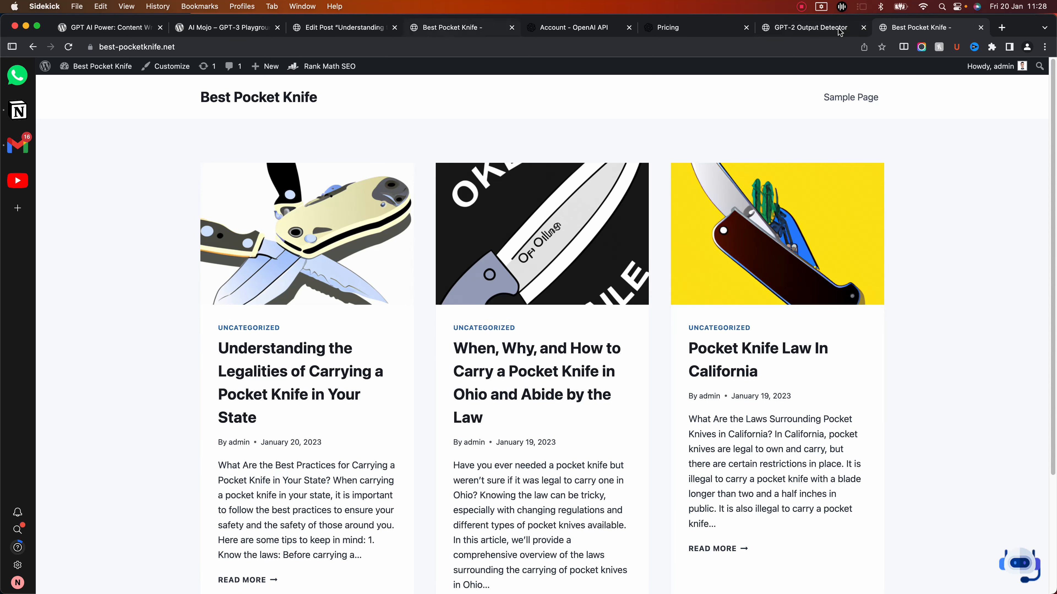
Step: Go to the OpenAI account's Usage page and reload it twice to check the API cost for 20 January
click(462, 28)
click(346, 28)
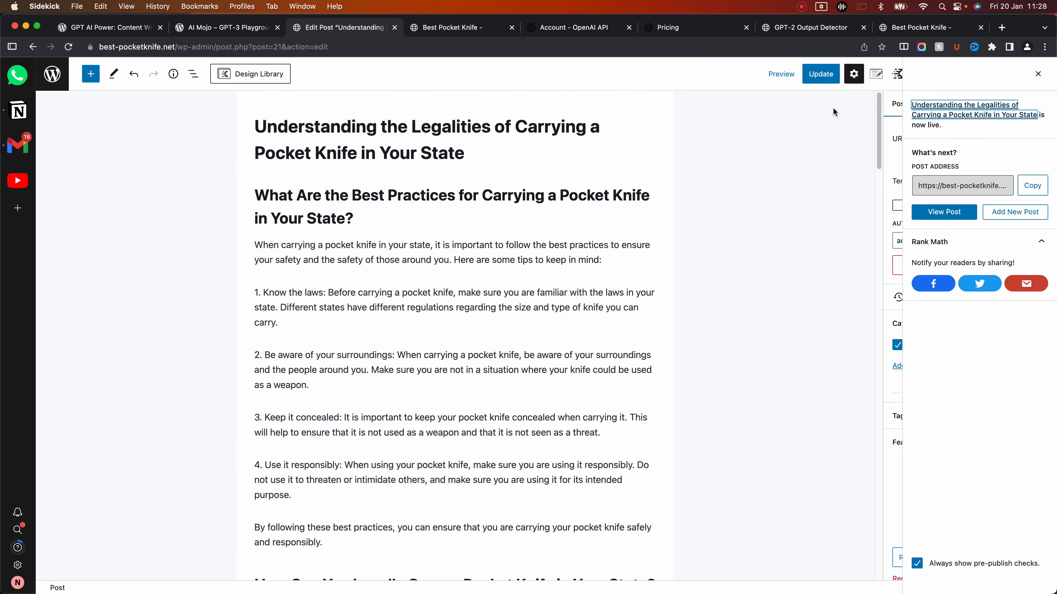
click(233, 31)
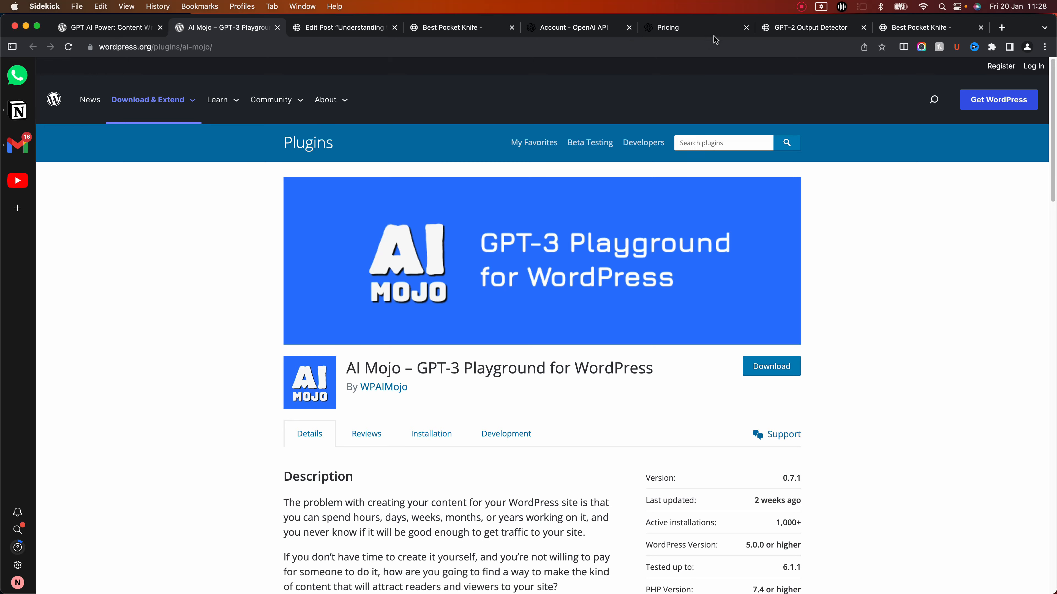
click(337, 32)
click(690, 28)
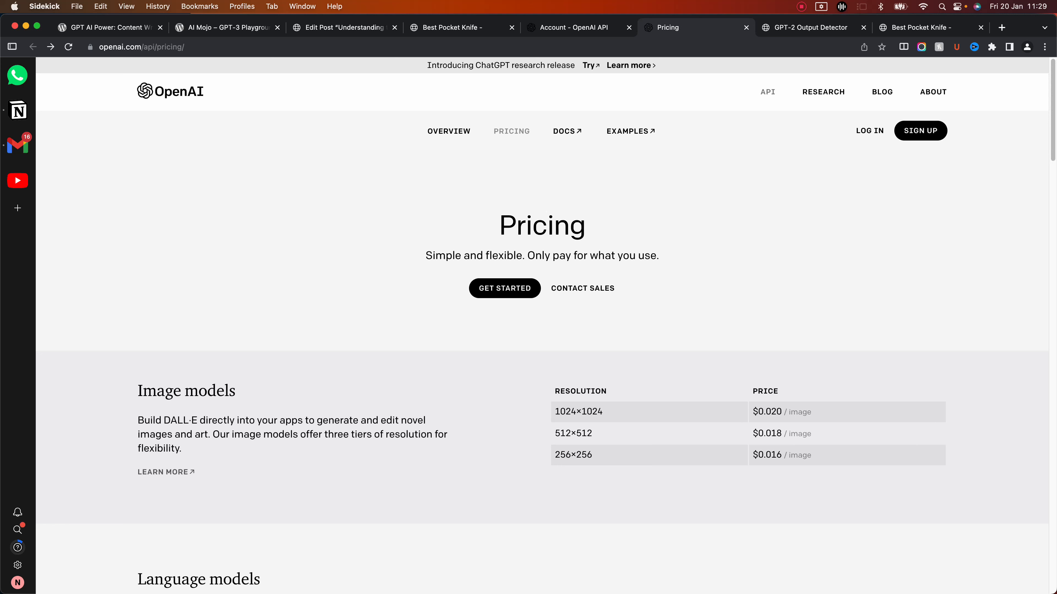
click(578, 27)
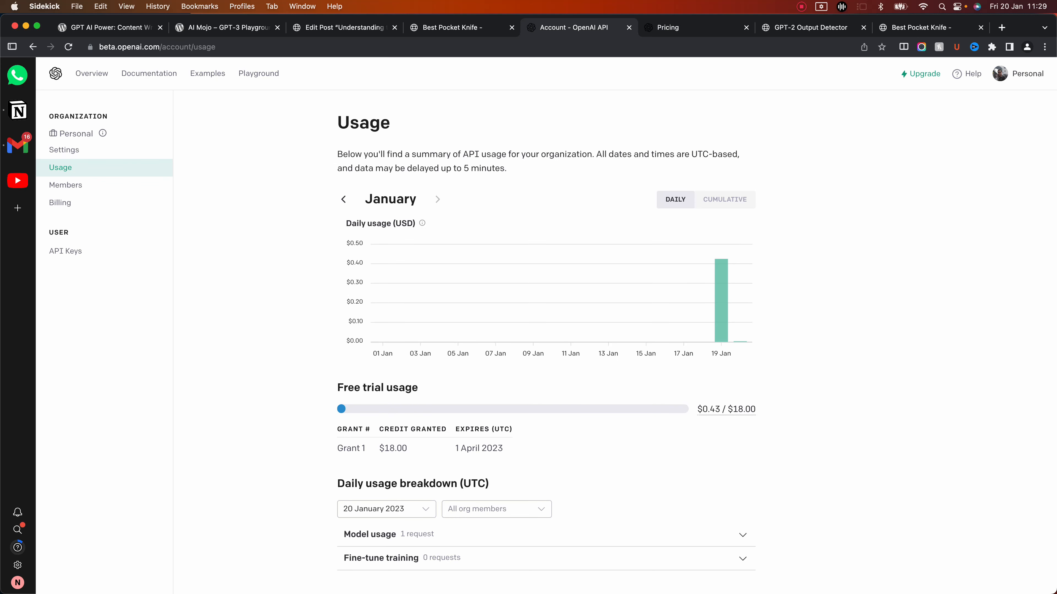
click(743, 47)
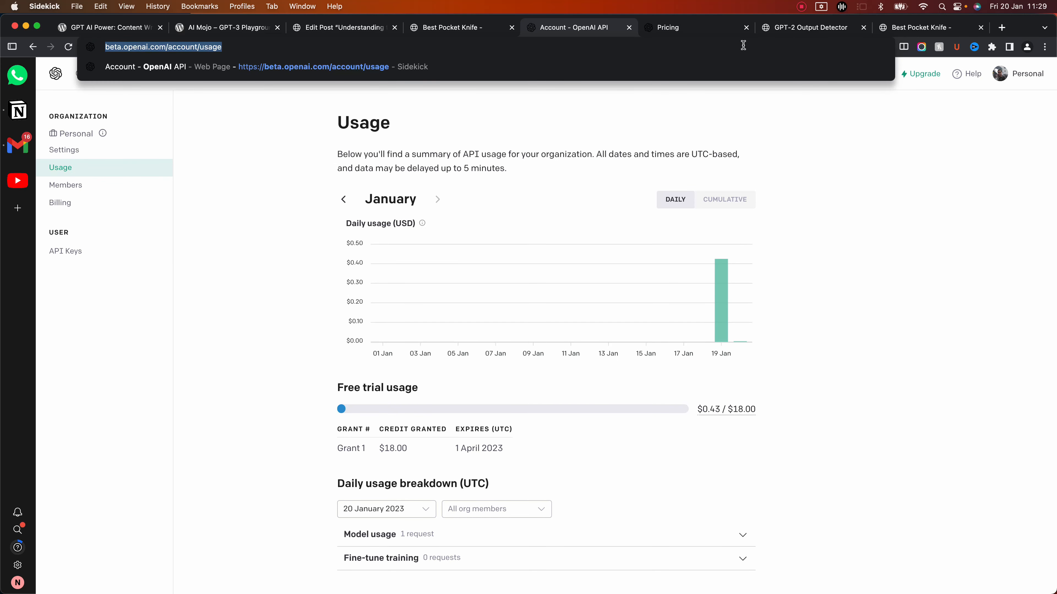
key(Return)
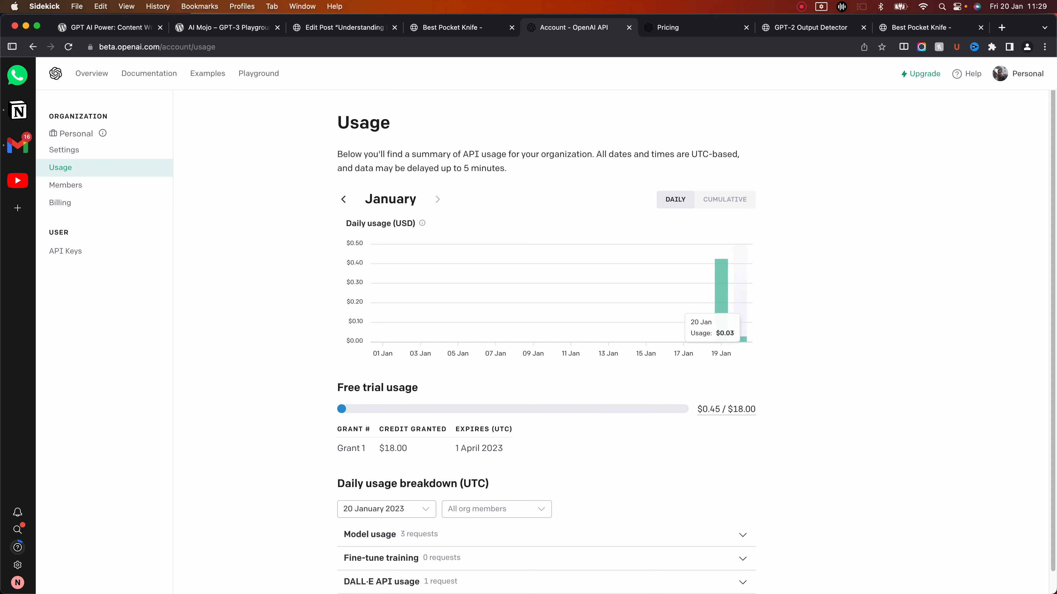
click(640, 46)
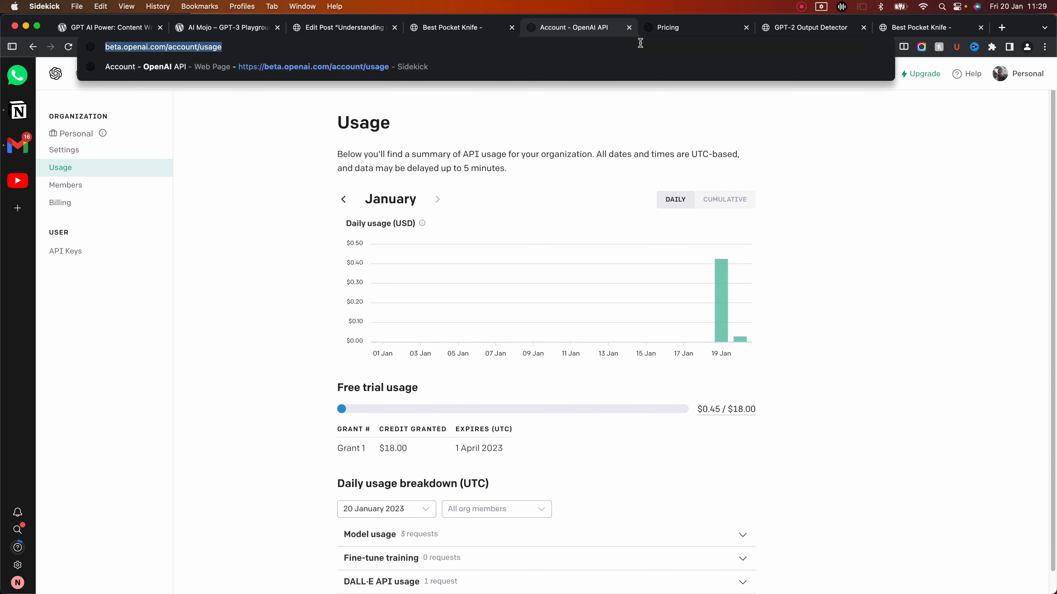
key(Return)
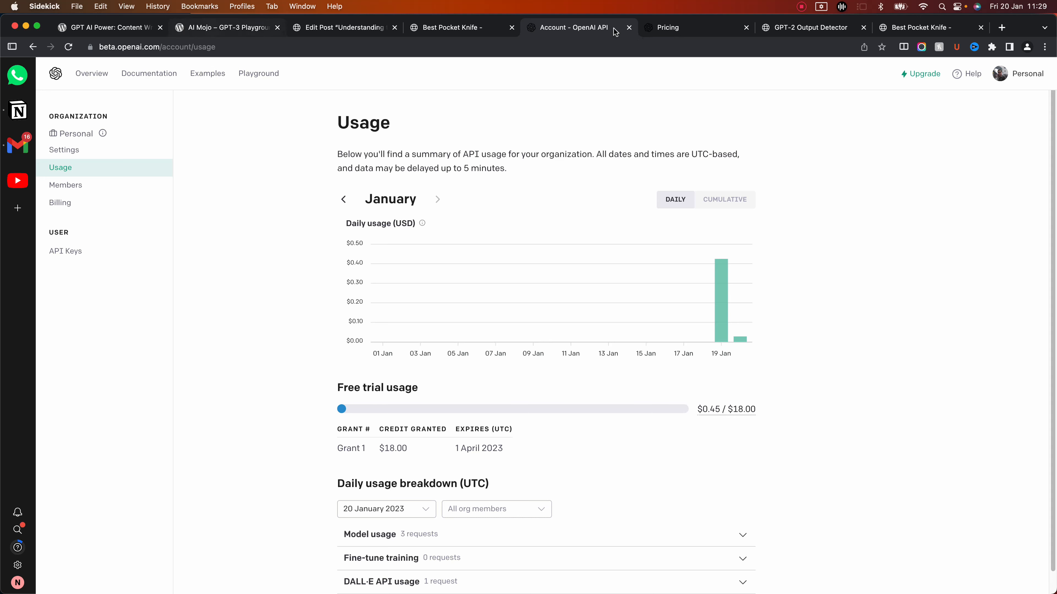
Step: Leave the post editor for the GPT3 AI Content Generator plugin and examine the Auto Content Writer's bulk editor
key(super+3)
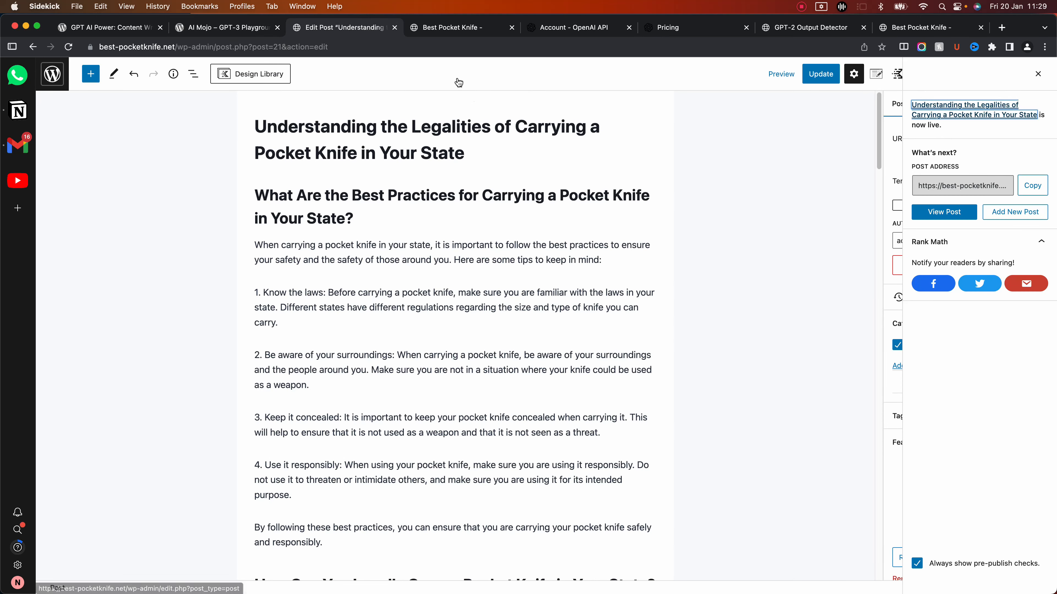
click(52, 74)
key(Return)
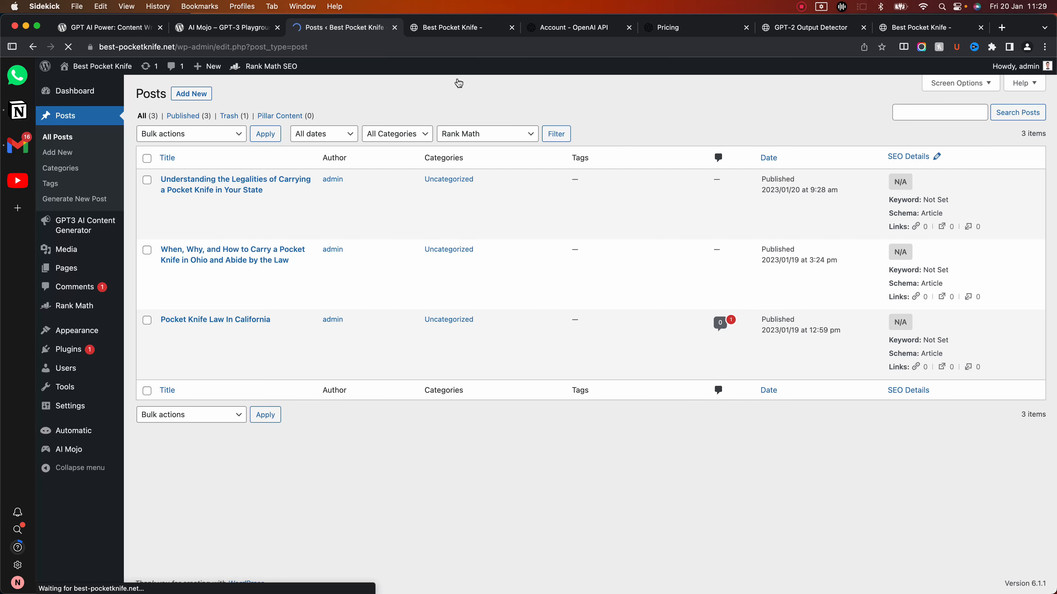
mouse_move(82, 227)
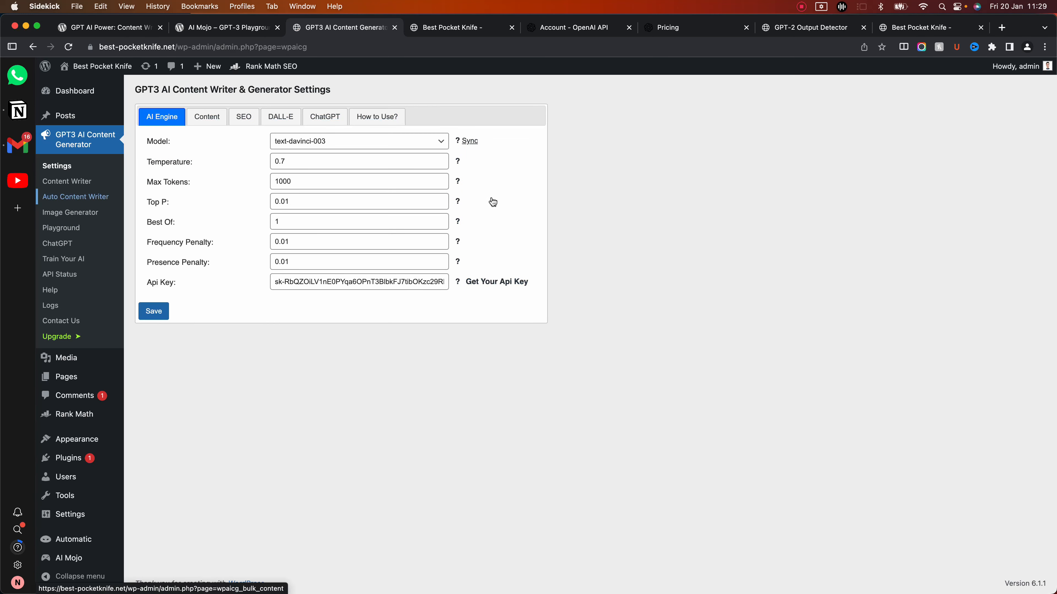
click(75, 197)
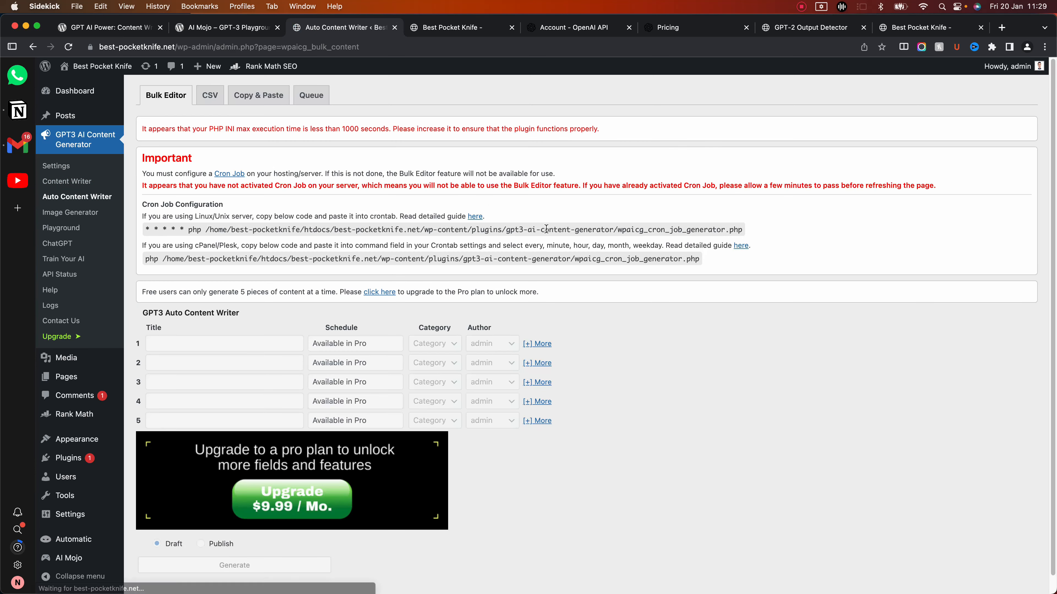
scroll(469, 167, down, 2)
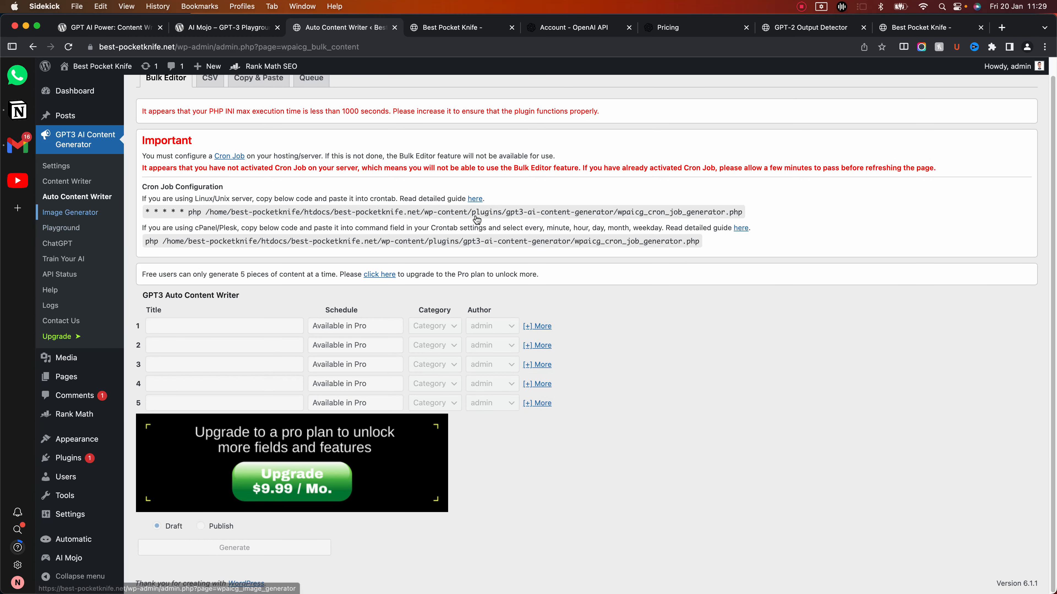
Step: Open the plugin's Image Generator and set the image size to 1024x1024
click(70, 213)
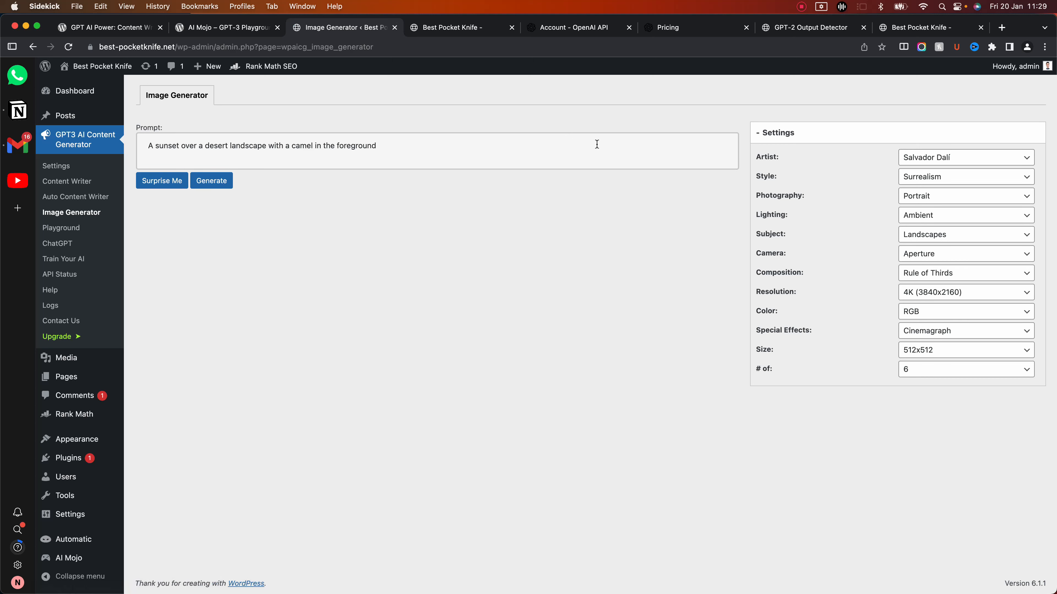
click(584, 147)
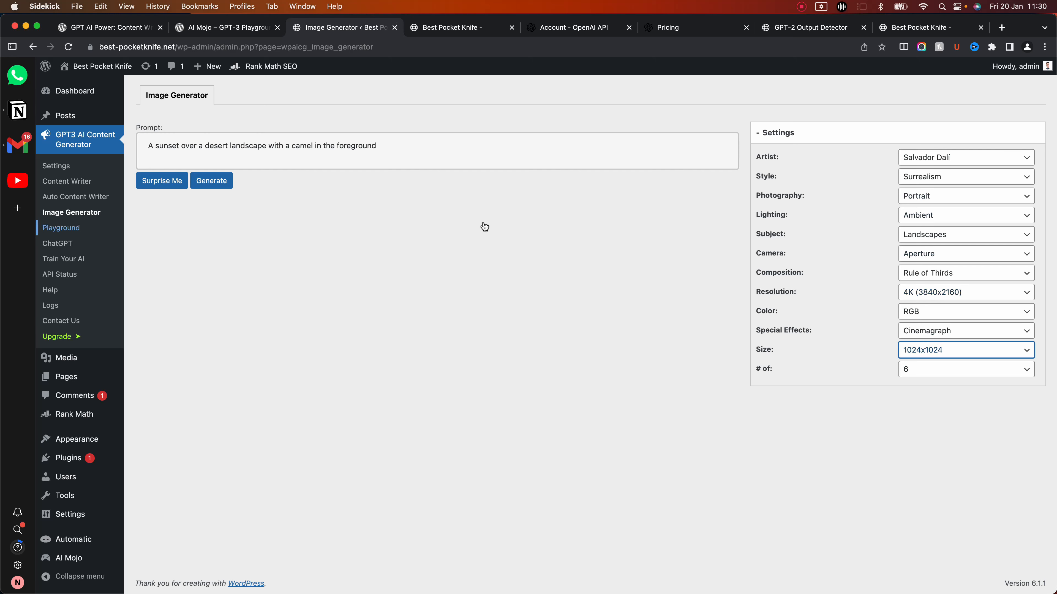
Step: Look over the plugin's Playground page and its ChatGPT chat mode, including the message field
click(61, 228)
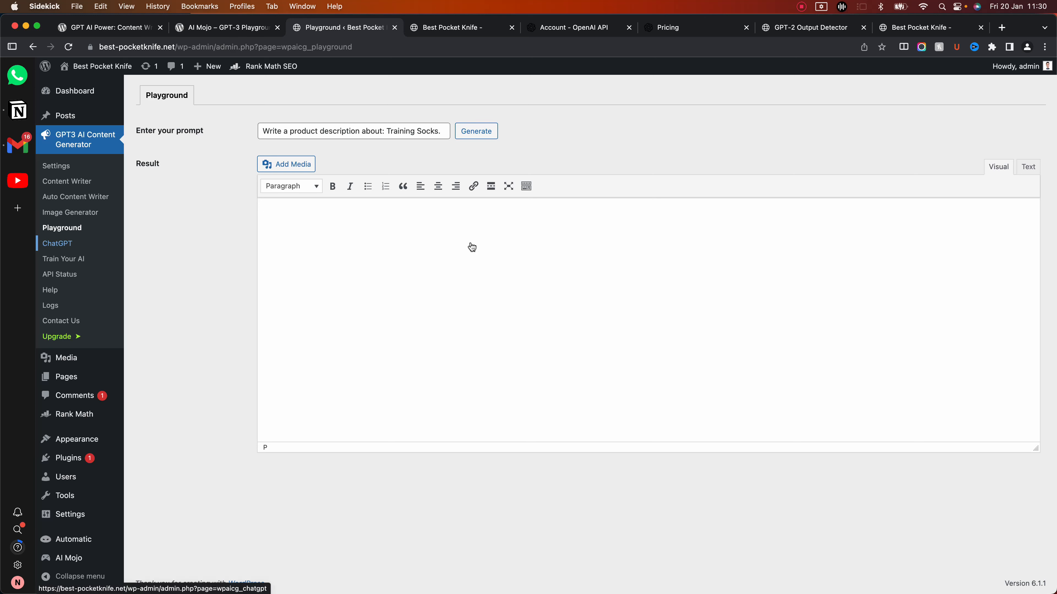
click(58, 243)
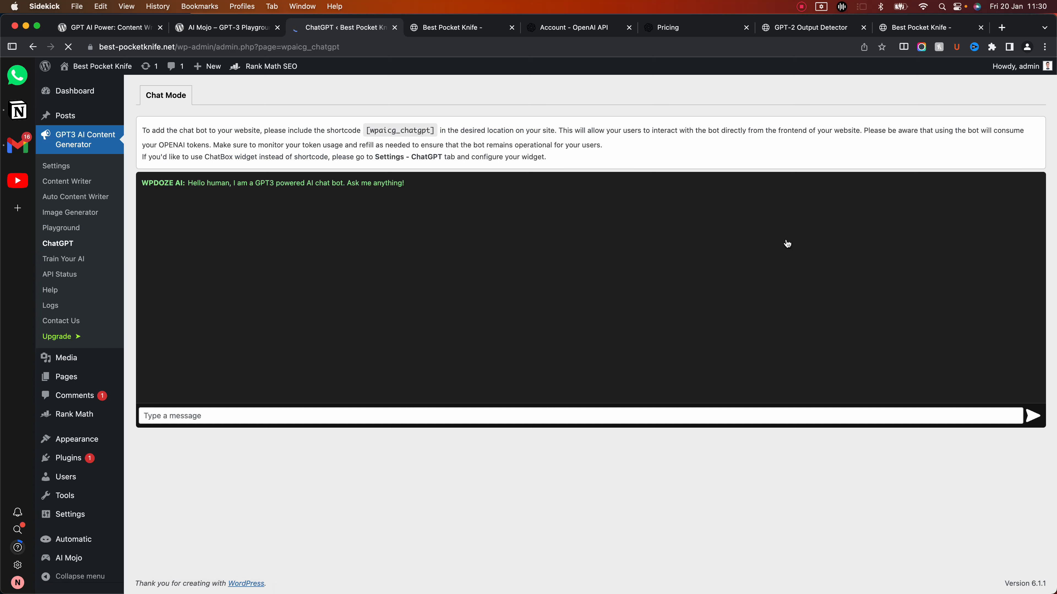
click(606, 414)
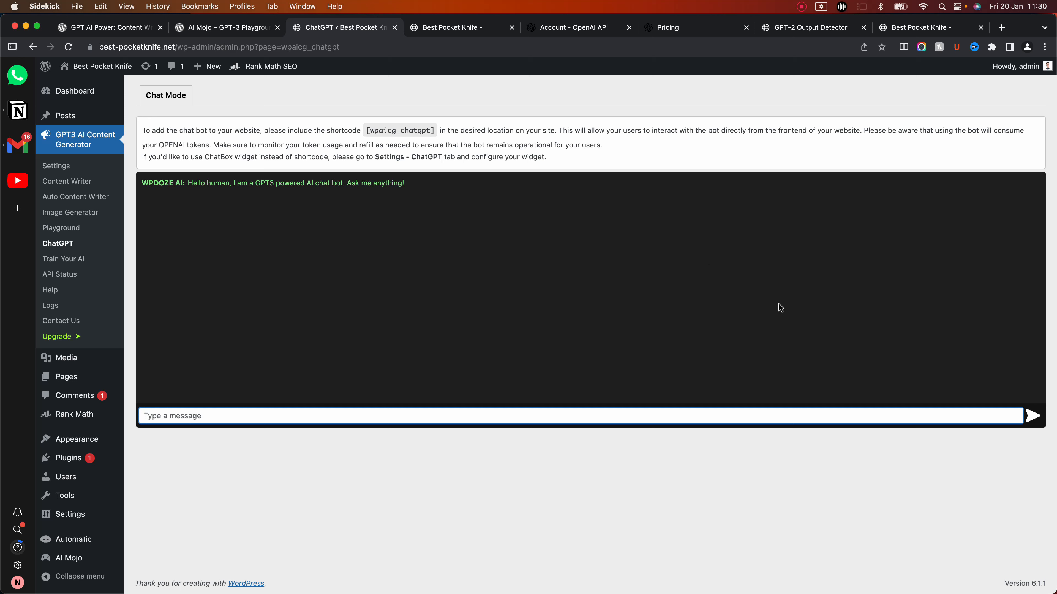
Step: Review the plugin's Train Your AI preparation guide, OpenAI API status and GPT3 logs
click(79, 260)
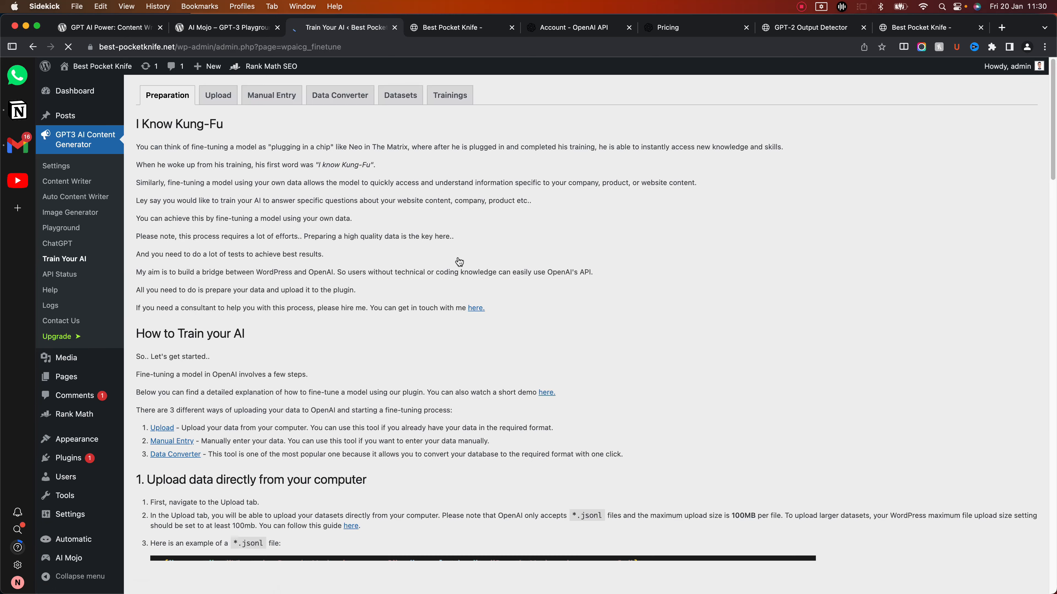
scroll(821, 236, down, 10)
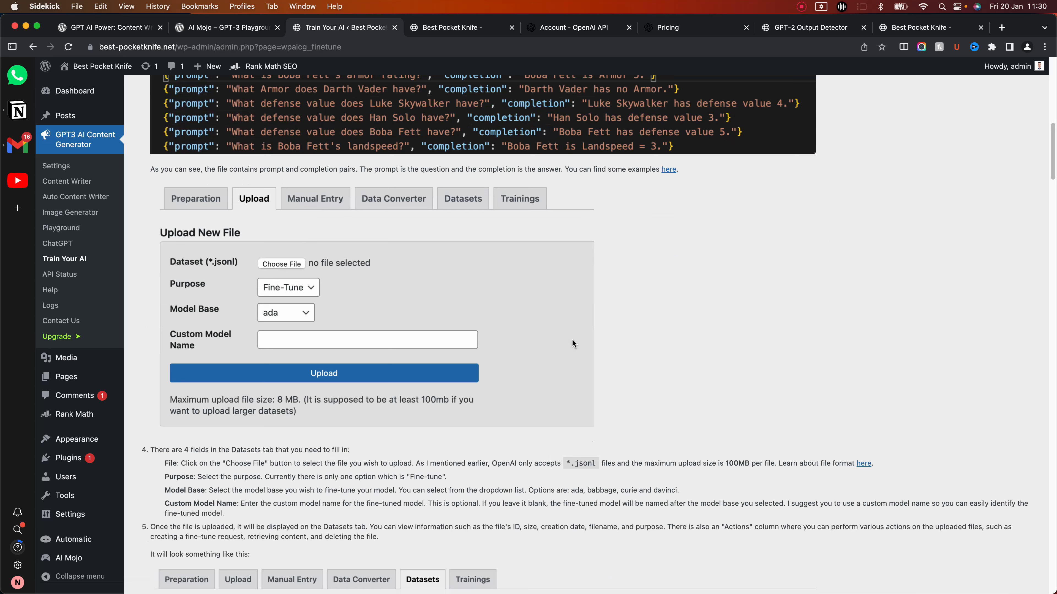
click(59, 274)
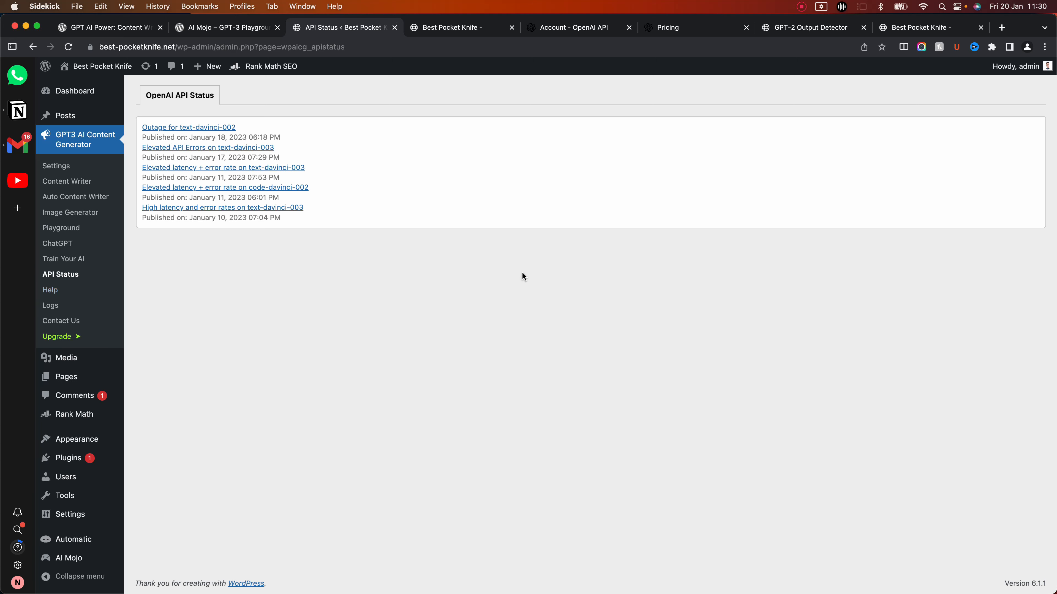
click(50, 305)
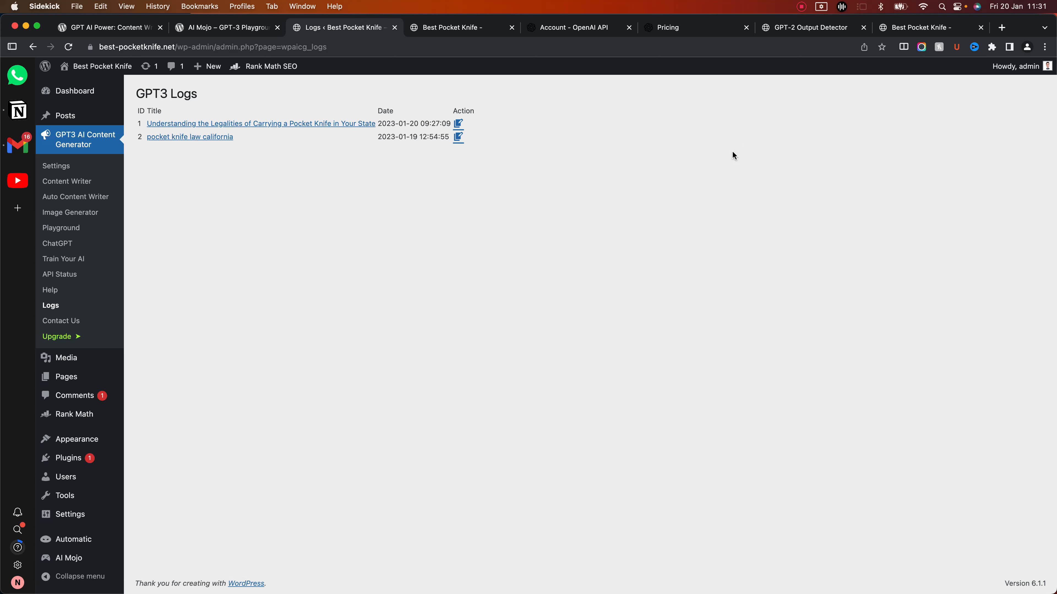
Step: Open the plugin's upgrade plans and compare the prices and feature lists of the Free and Professional plans
click(62, 336)
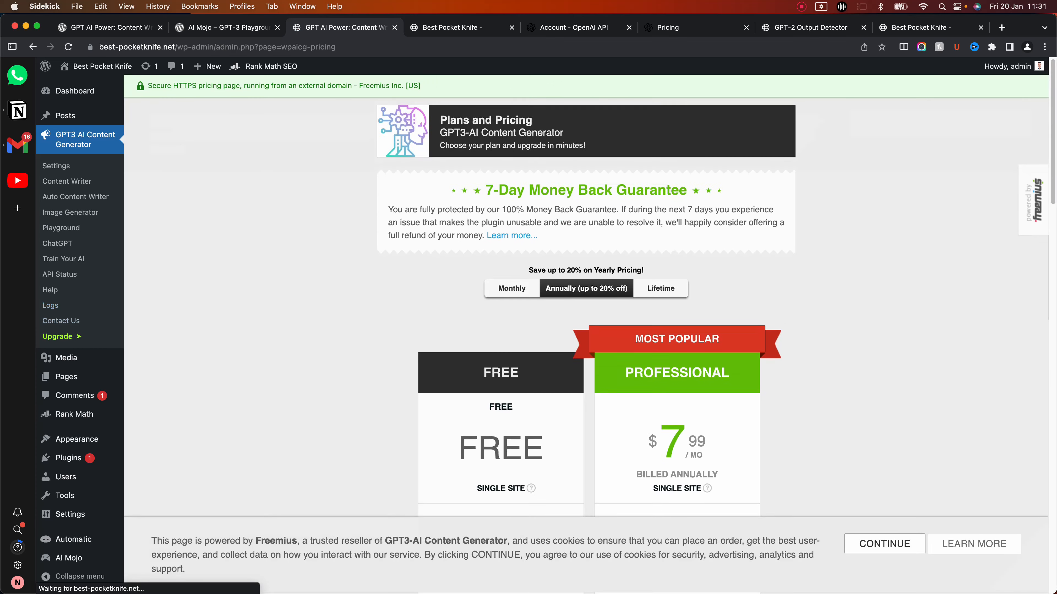
scroll(1000, 150, down, 6)
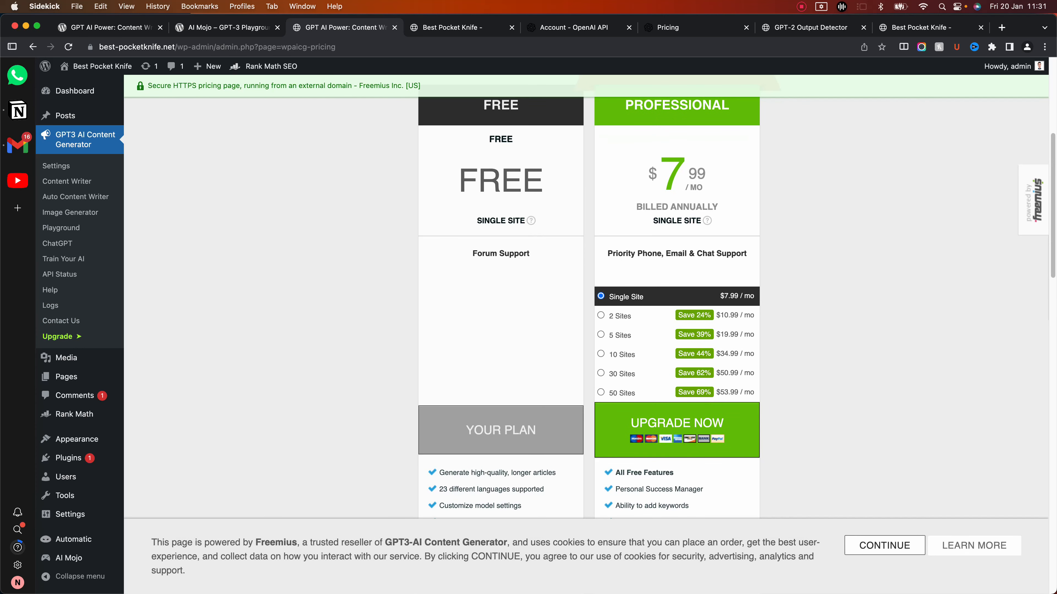
scroll(587, 335, down, 5)
scroll(586, 335, down, 3)
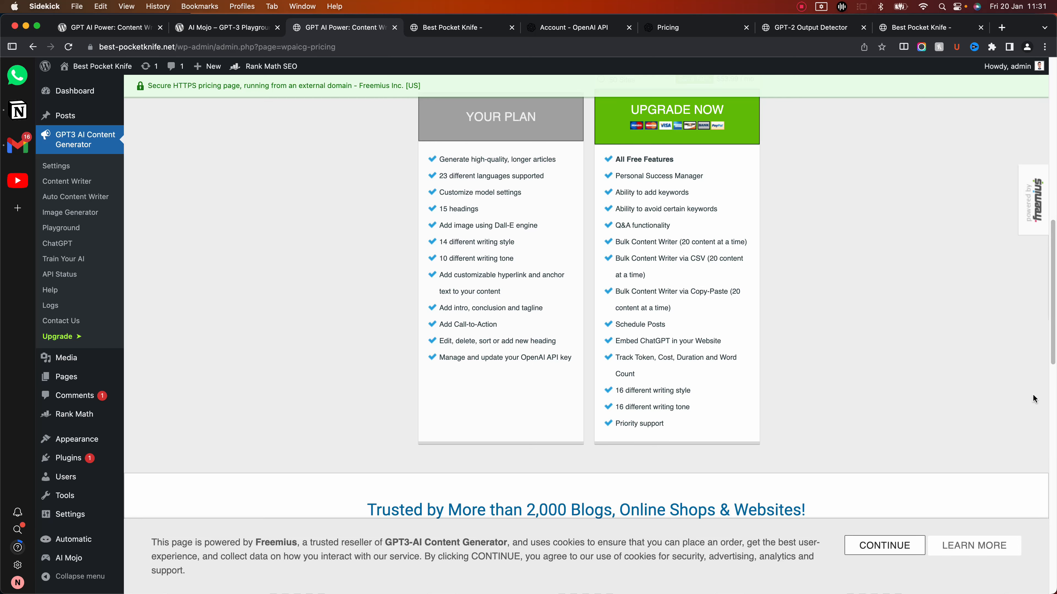
scroll(1033, 394, up, 10)
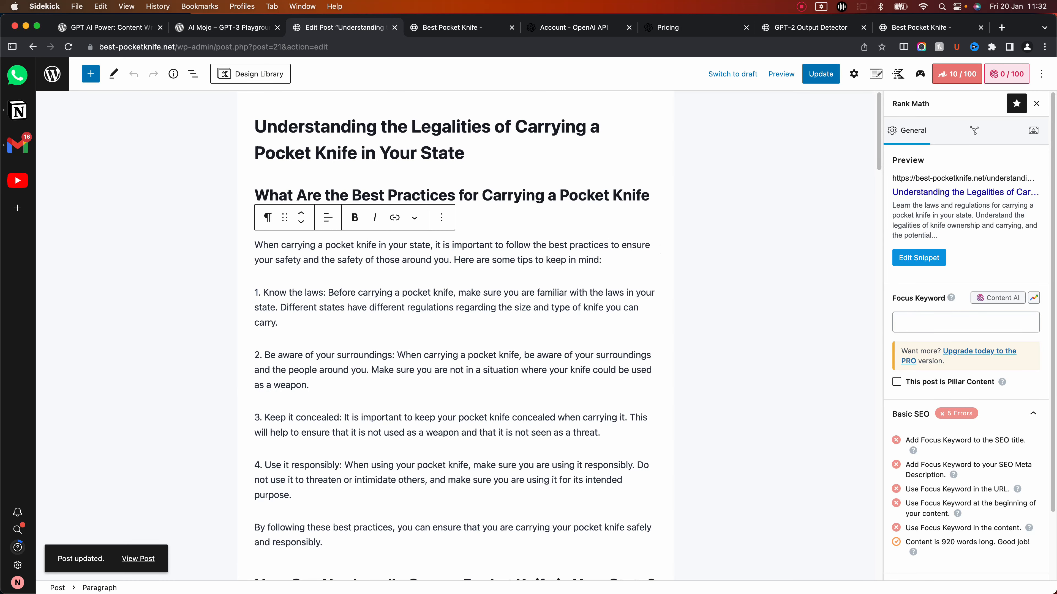
Step: Copy the post's first three paragraphs under the best practices heading and paste them into the GPT-2 Output Detector to check them
click(455, 276)
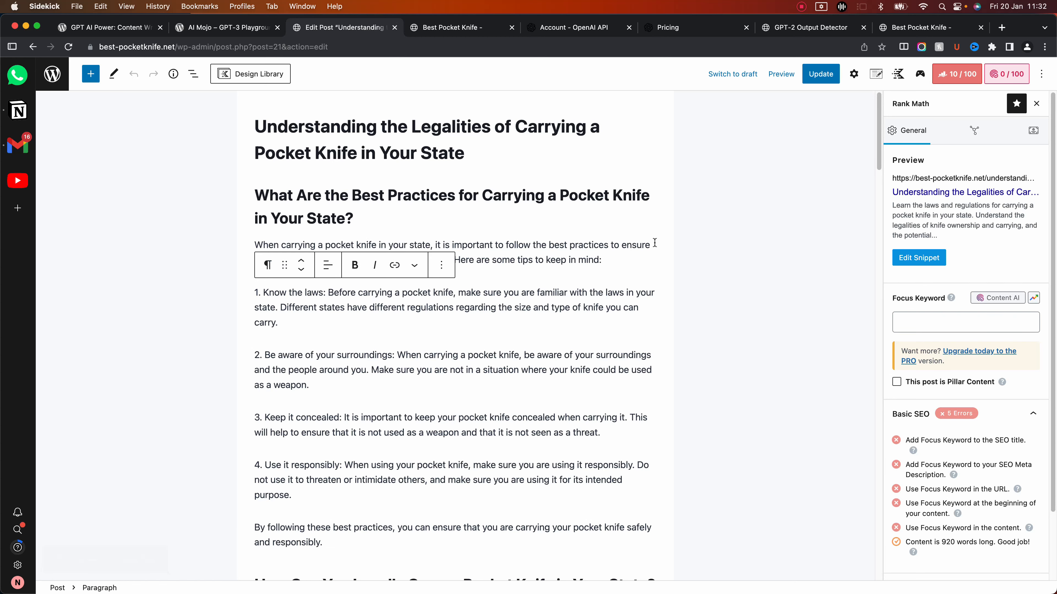
drag(653, 243, 717, 388)
key(cmd+c)
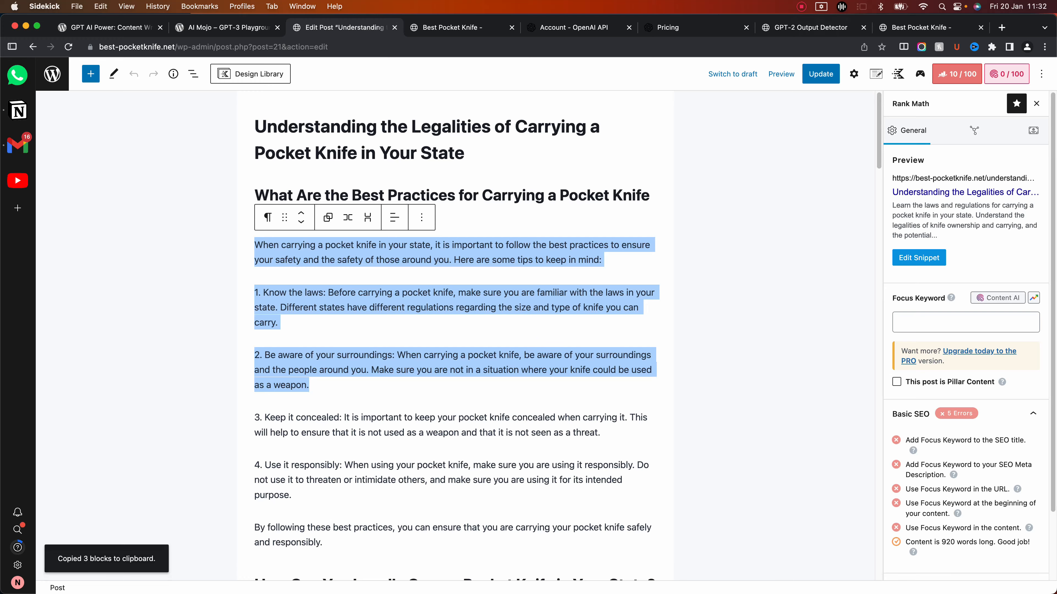
click(792, 32)
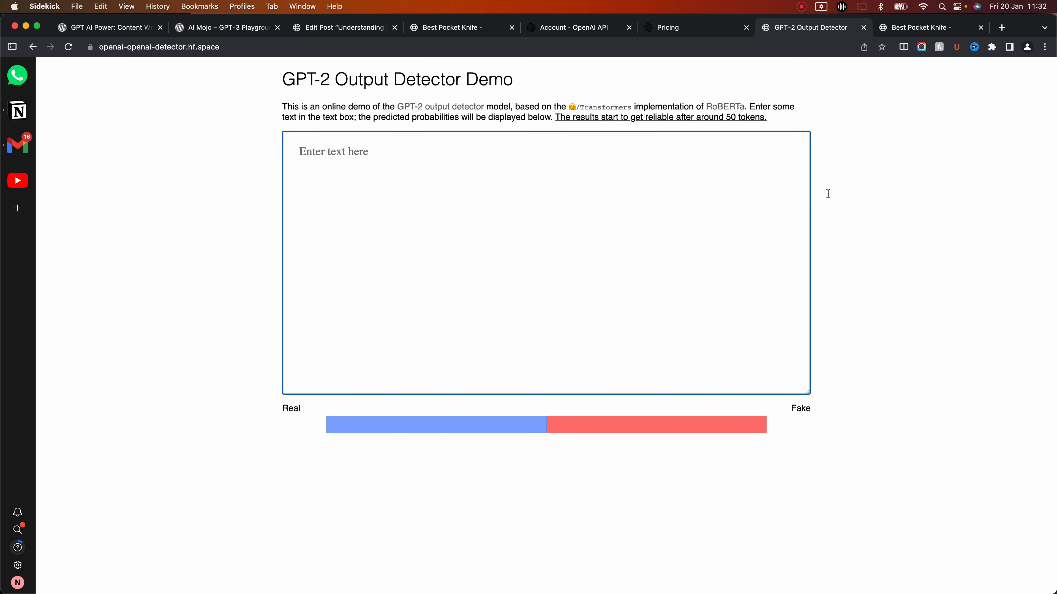
key(cmd+v)
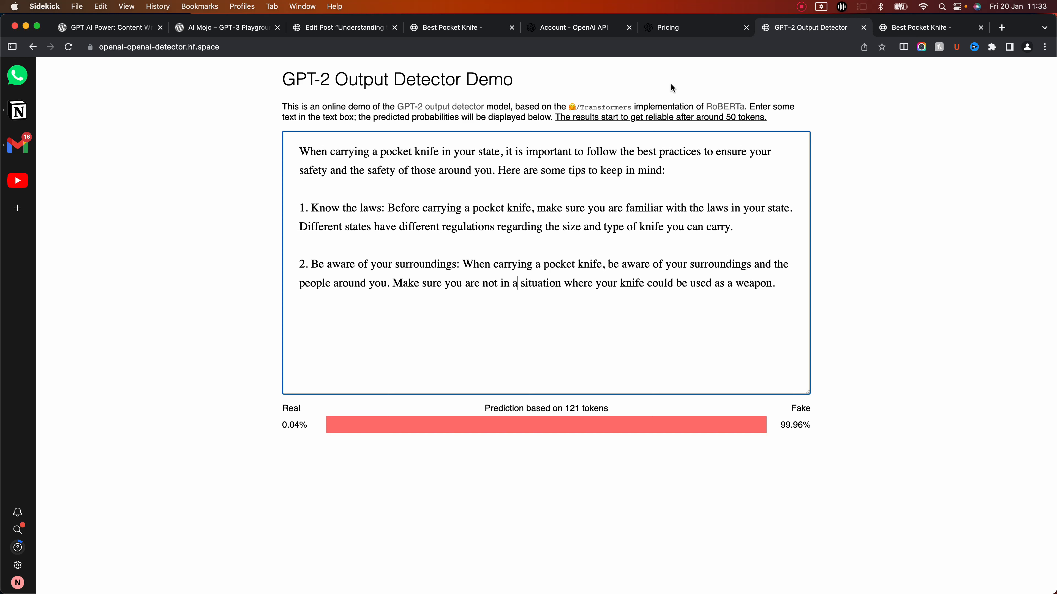
Step: View the AI Mojo – GPT-3 Playground plugin page on WordPress.org alongside the GPT AI Power plugin page
key(super+2)
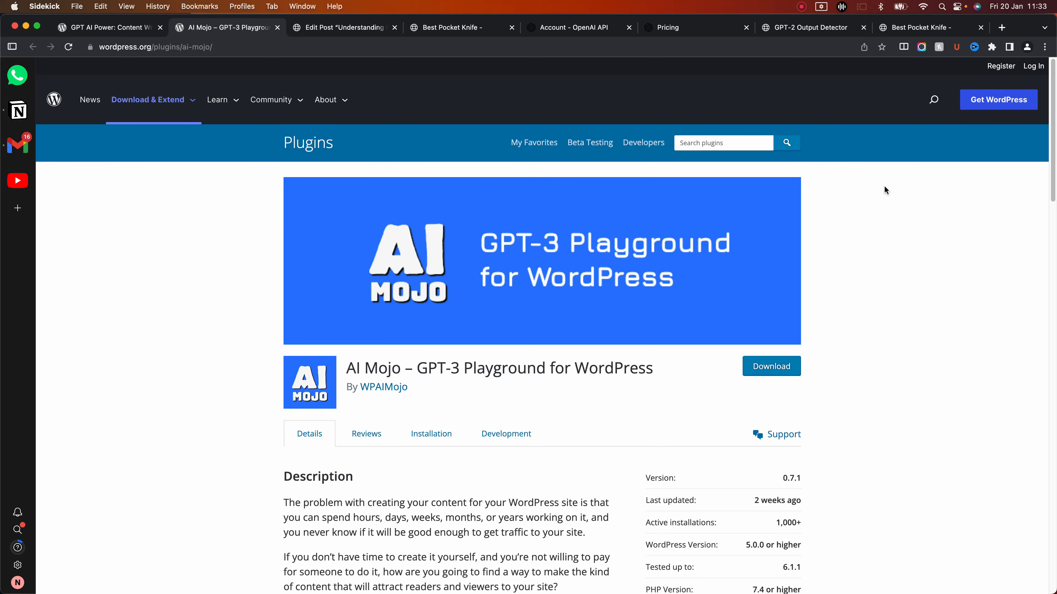
scroll(772, 170, down, 1)
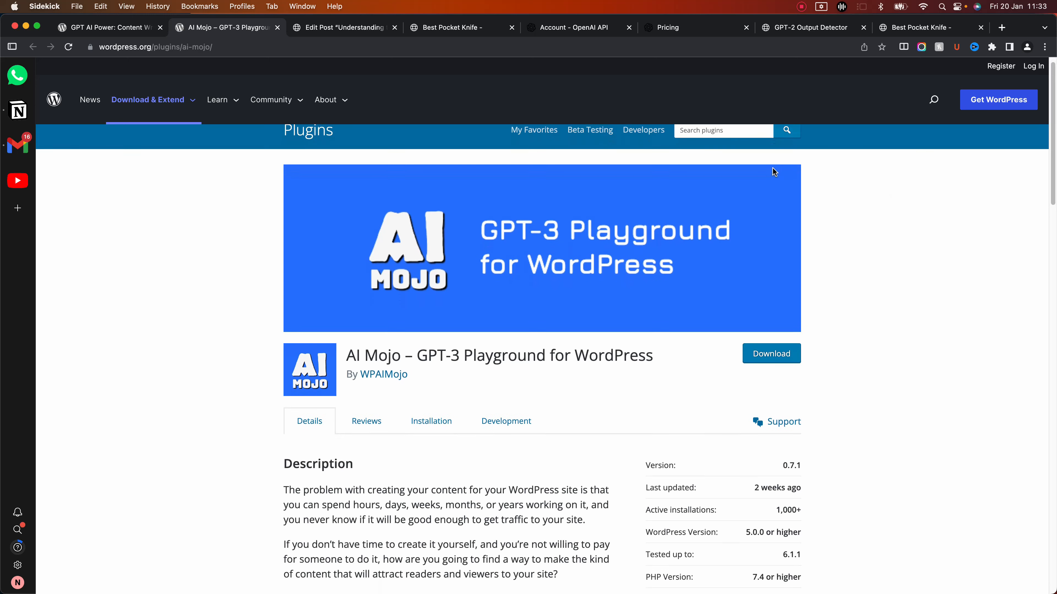
scroll(772, 170, up, 1)
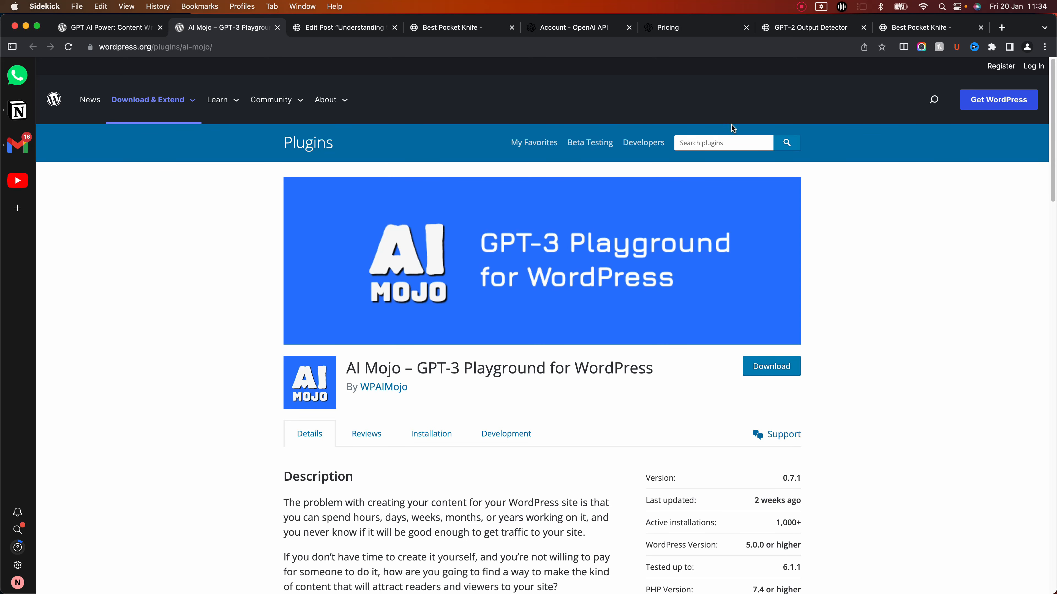
key(ctrl+shift+Tab)
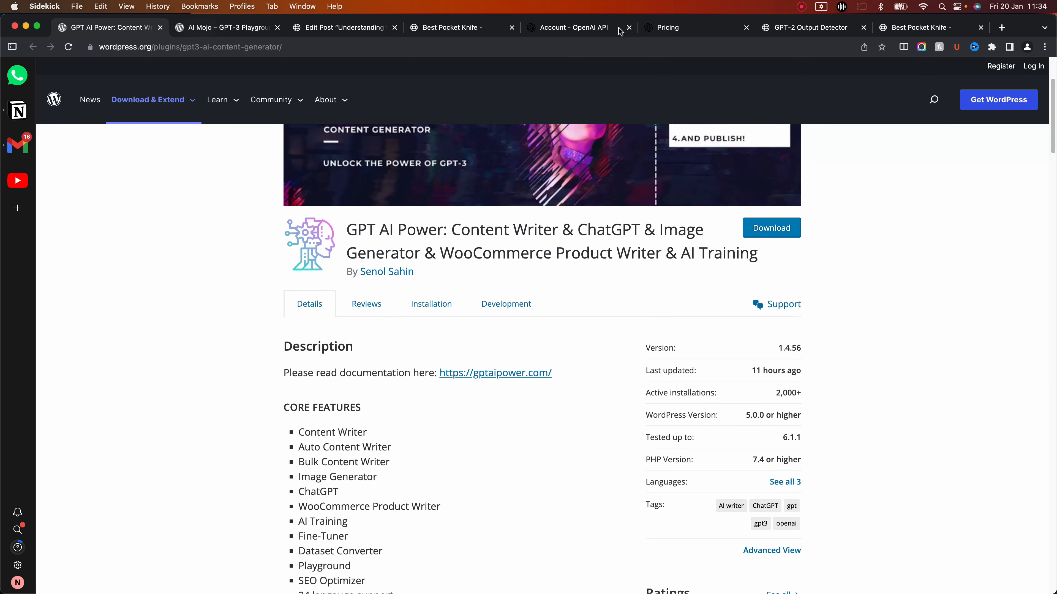
key(ctrl+Tab)
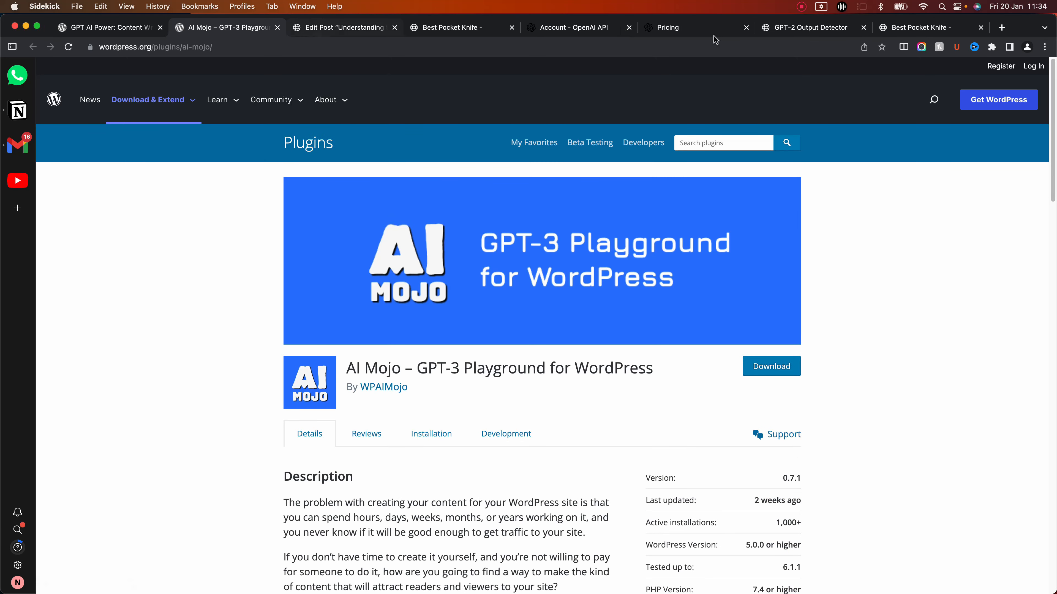
Step: Leave the post editor, open the AI Mojo plugin in the site's admin, and look through its usage guide
key(ctrl+Tab)
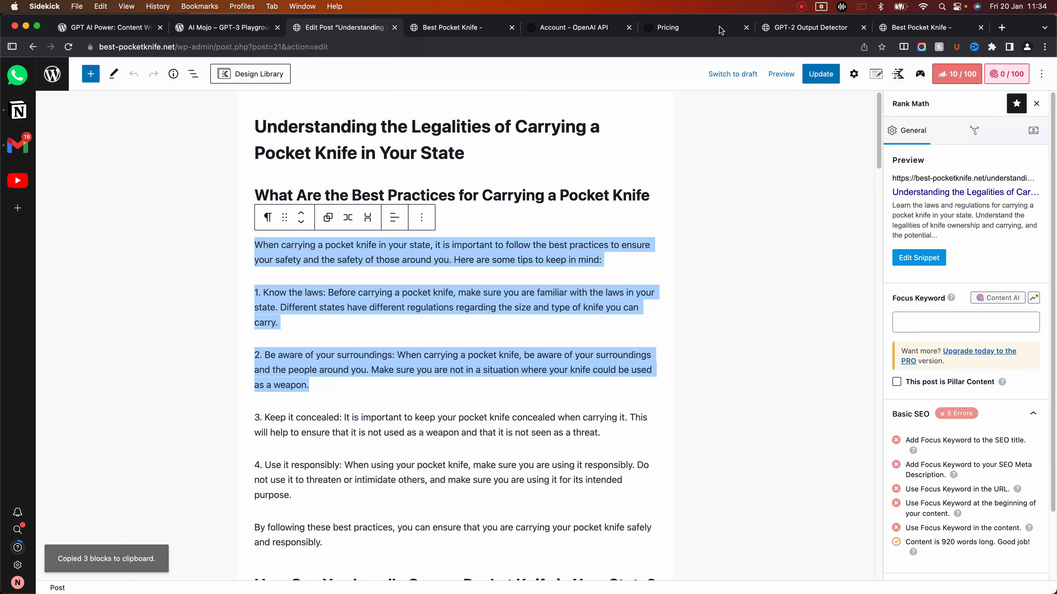
click(52, 74)
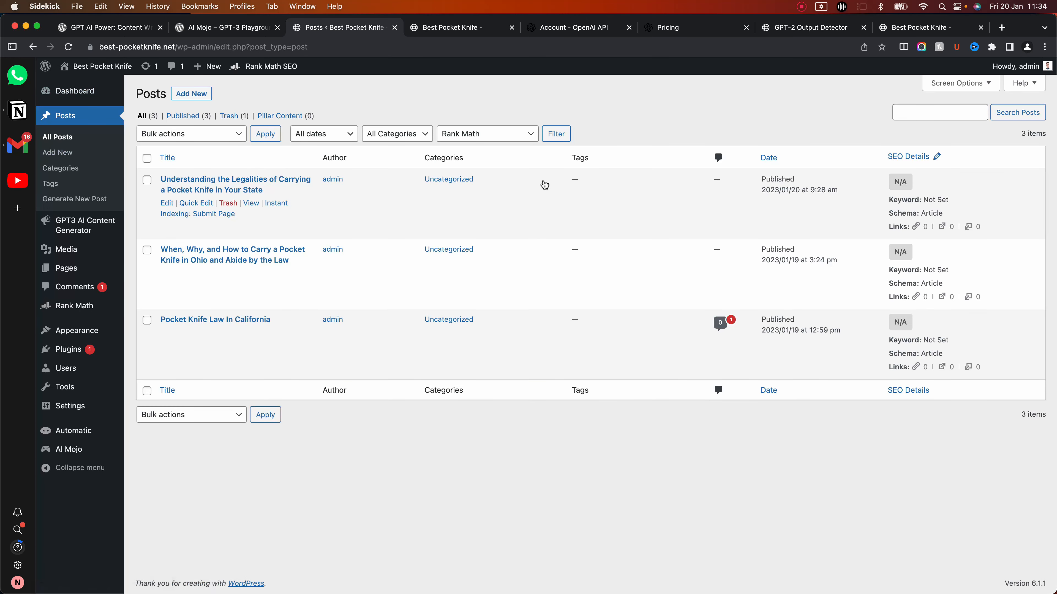
mouse_move(69, 450)
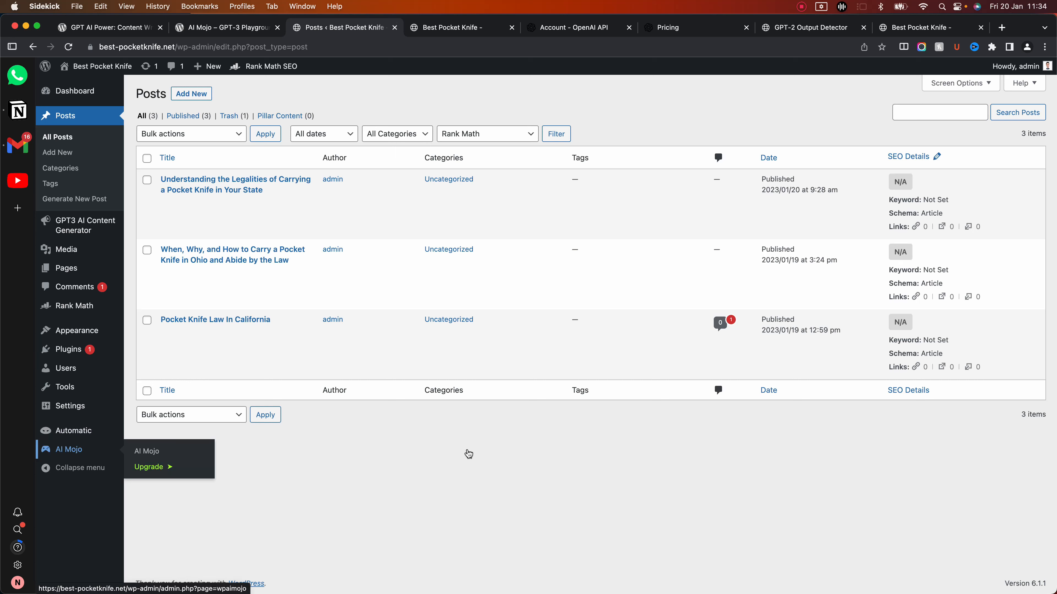
click(144, 452)
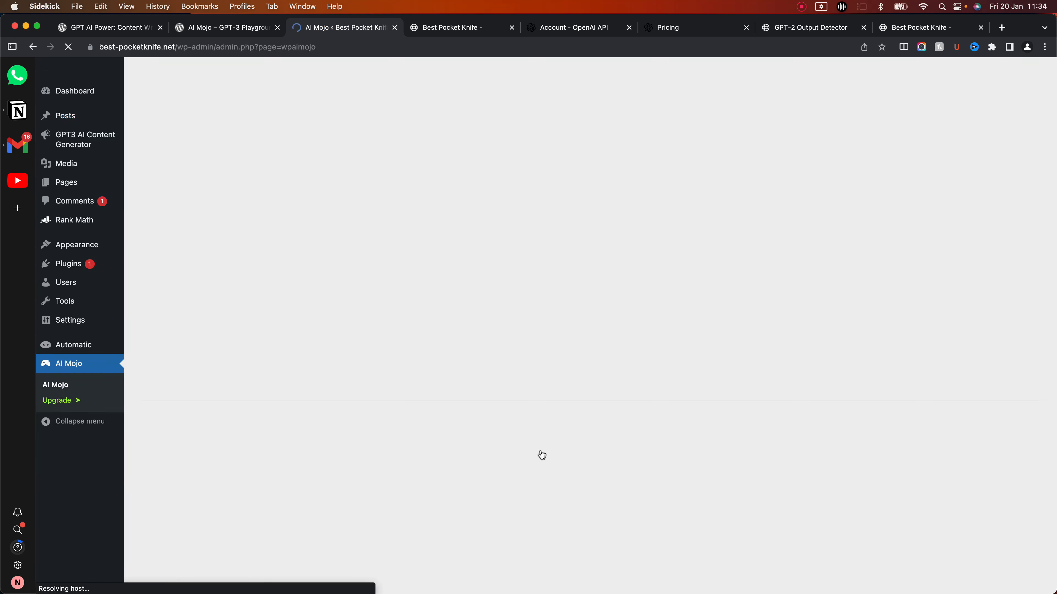
scroll(718, 281, down, 10)
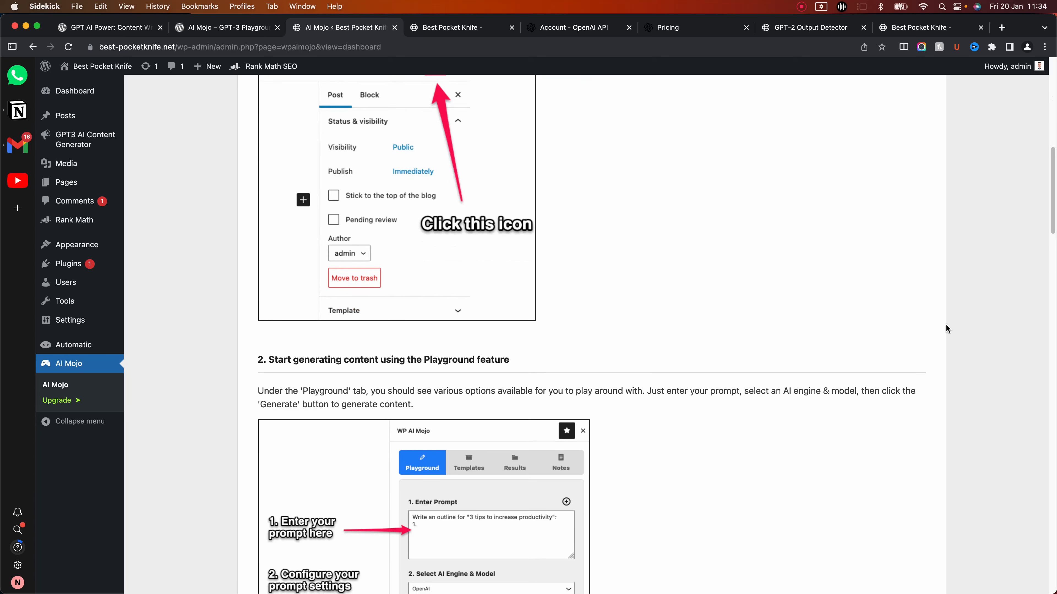
scroll(948, 320, up, 15)
Step: Review AI Mojo's AI Engines settings, including the OpenAI API key and default model, and save them
click(746, 164)
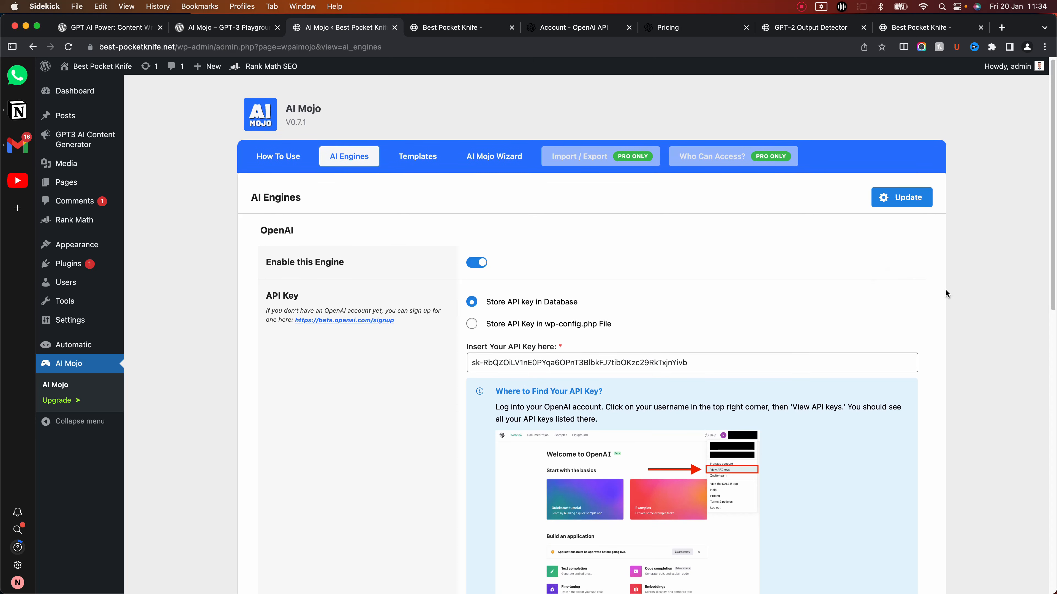
scroll(895, 293, down, 1)
scroll(942, 274, down, 10)
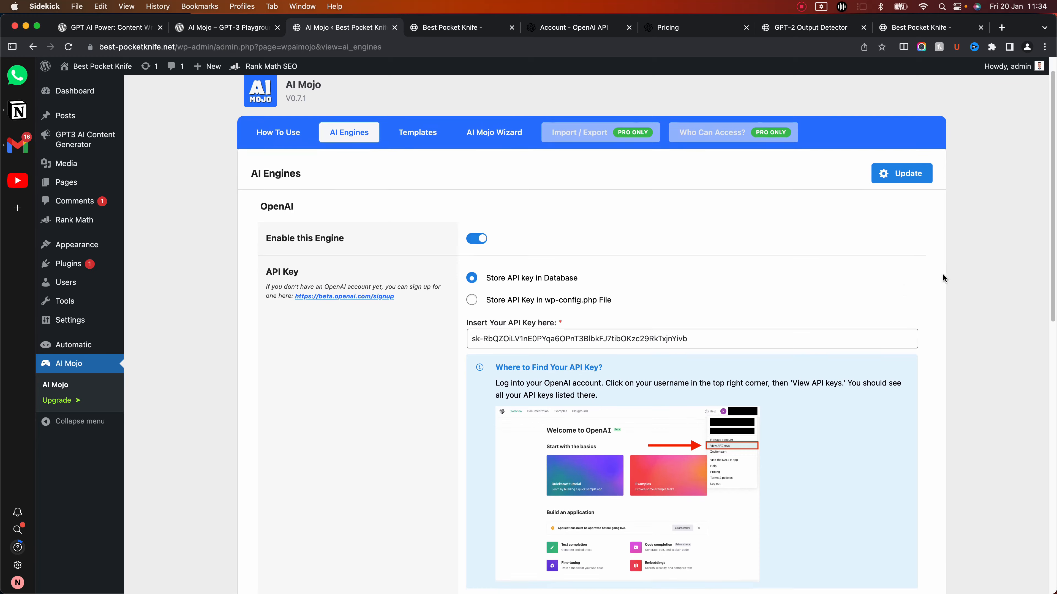
scroll(940, 277, down, 3)
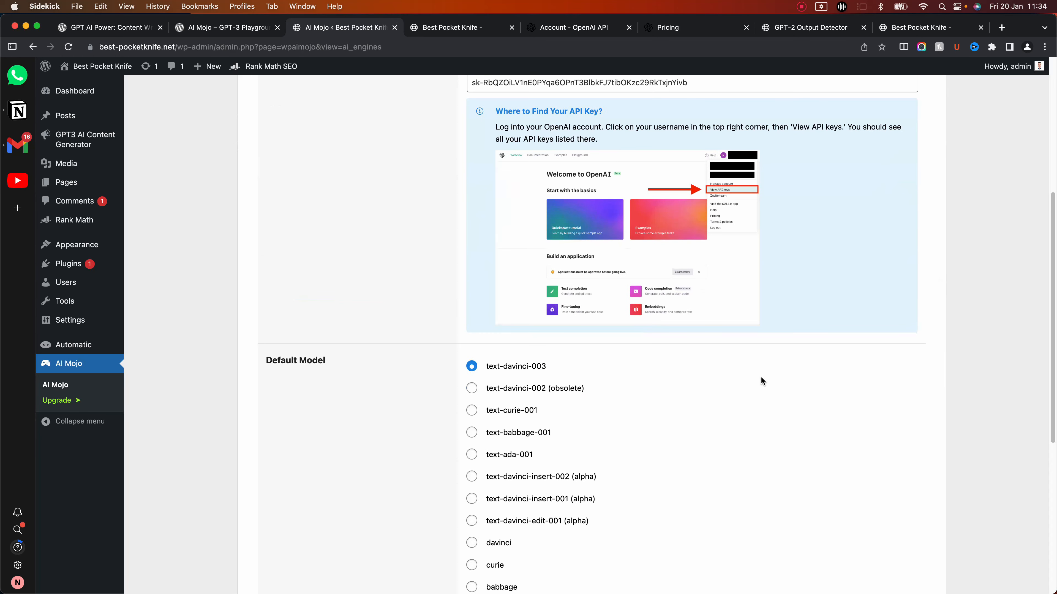
scroll(914, 286, down, 15)
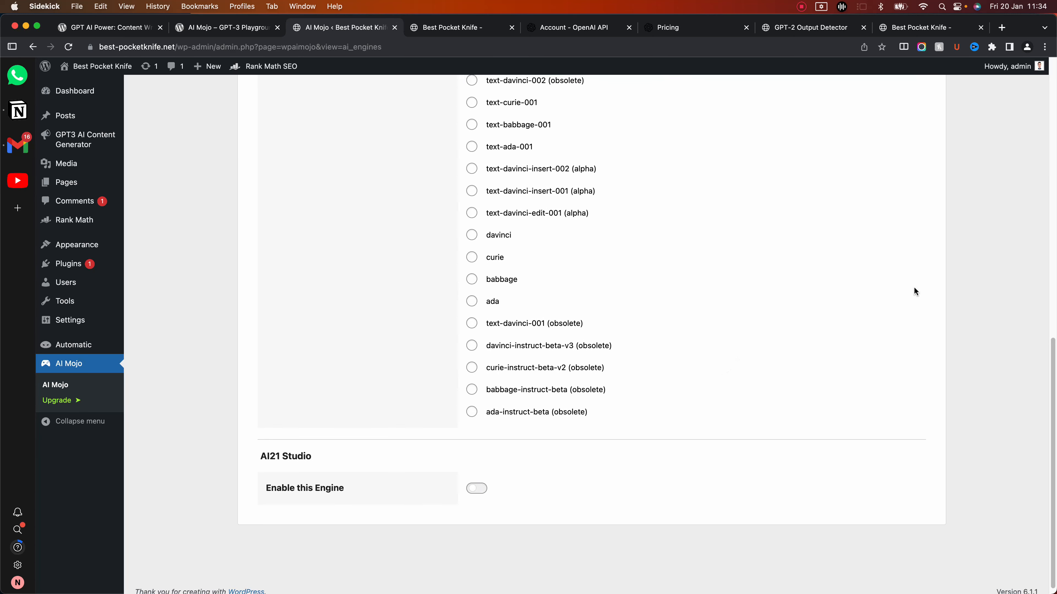
scroll(914, 287, up, 18)
scroll(932, 299, up, 10)
click(902, 199)
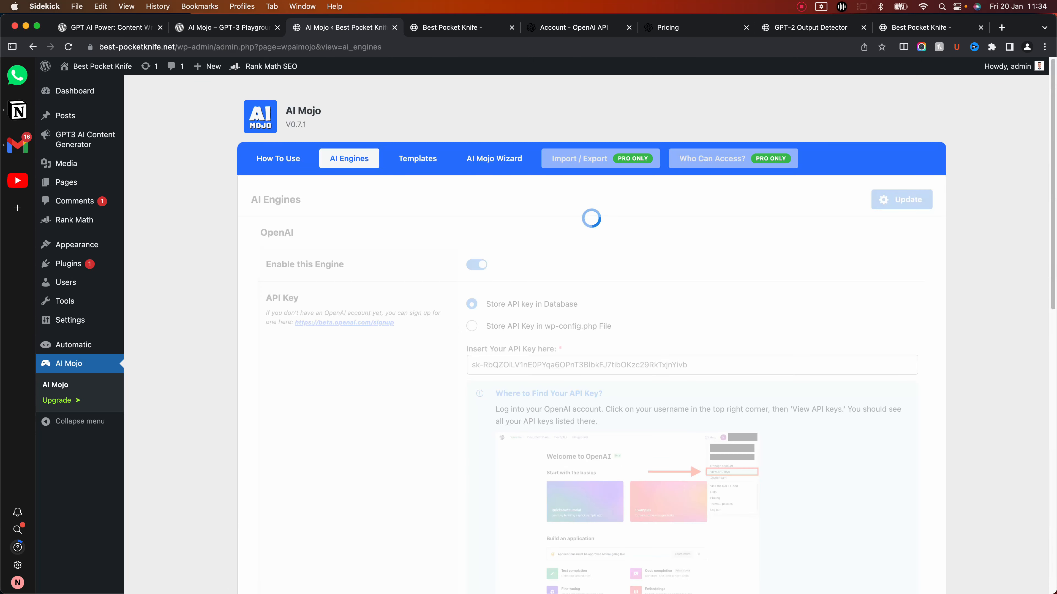
scroll(1048, 266, down, 1)
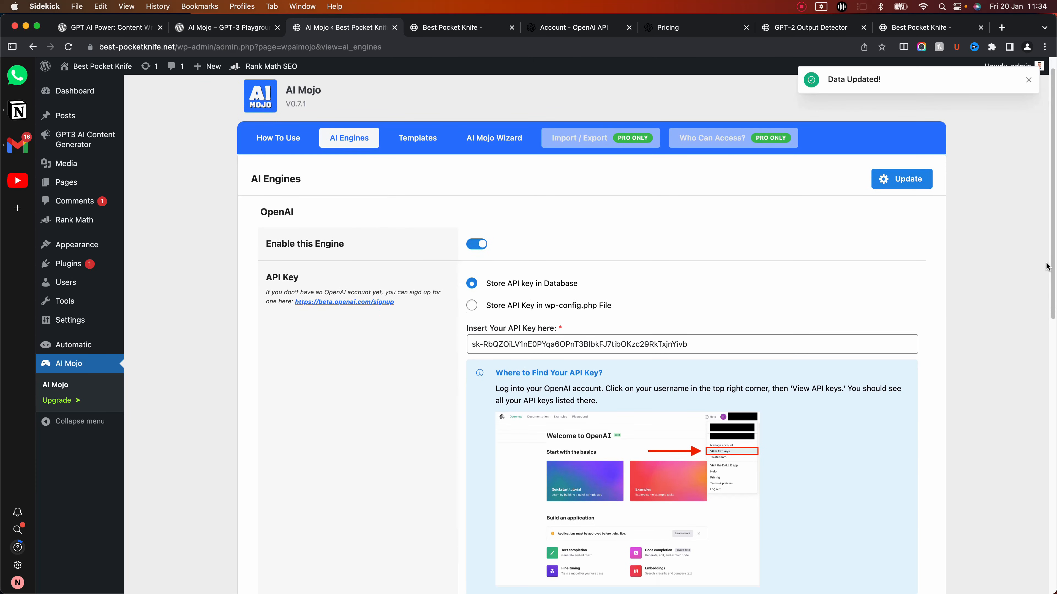
scroll(1041, 274, down, 7)
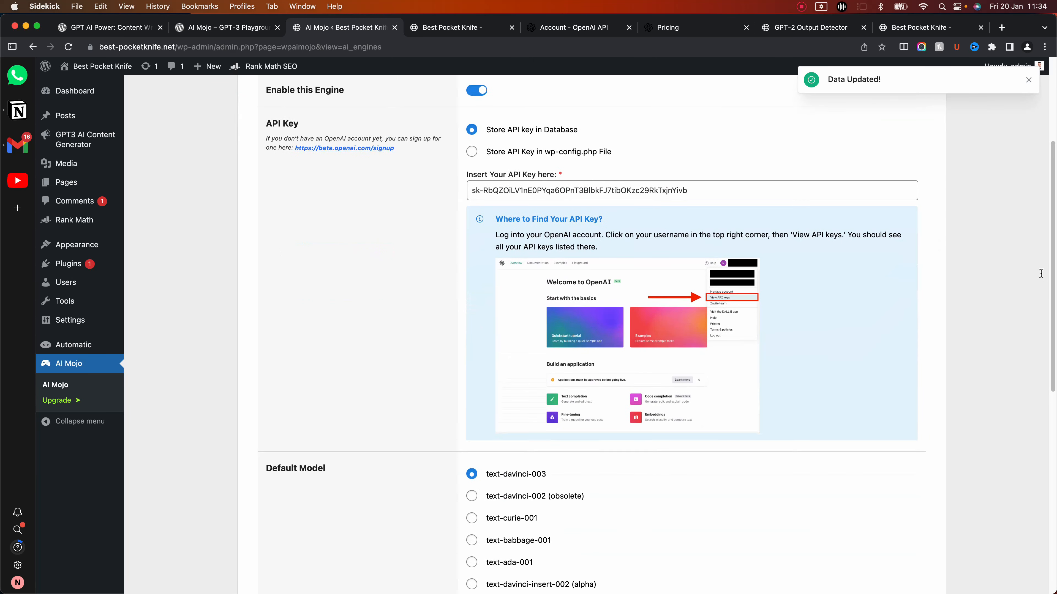
scroll(1041, 274, down, 4)
scroll(1032, 277, up, 10)
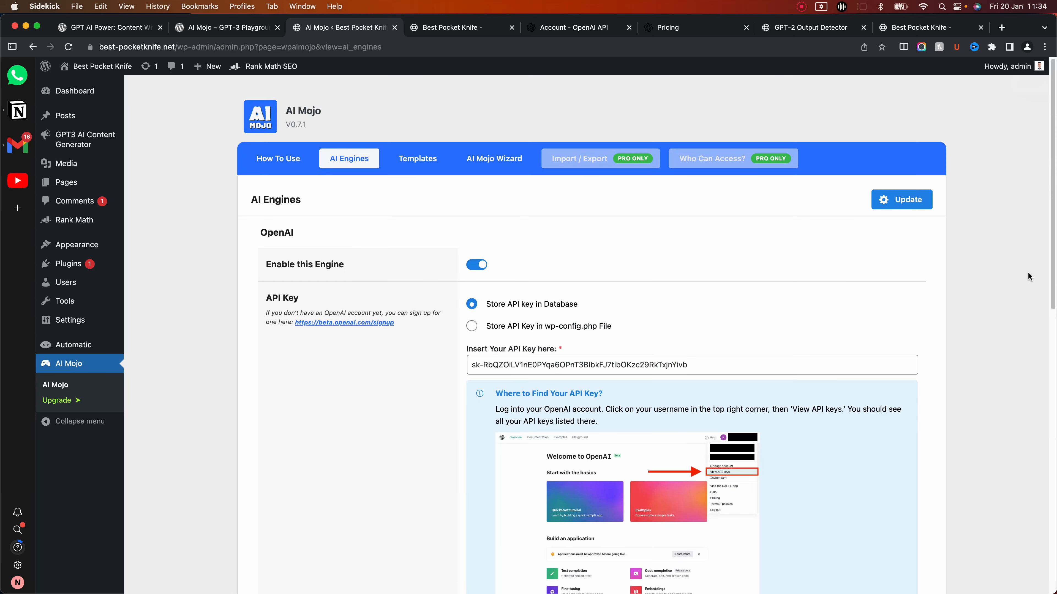
Step: Start a new AI Mojo template and import the Article Conclusion base template's settings into it from the library
click(417, 162)
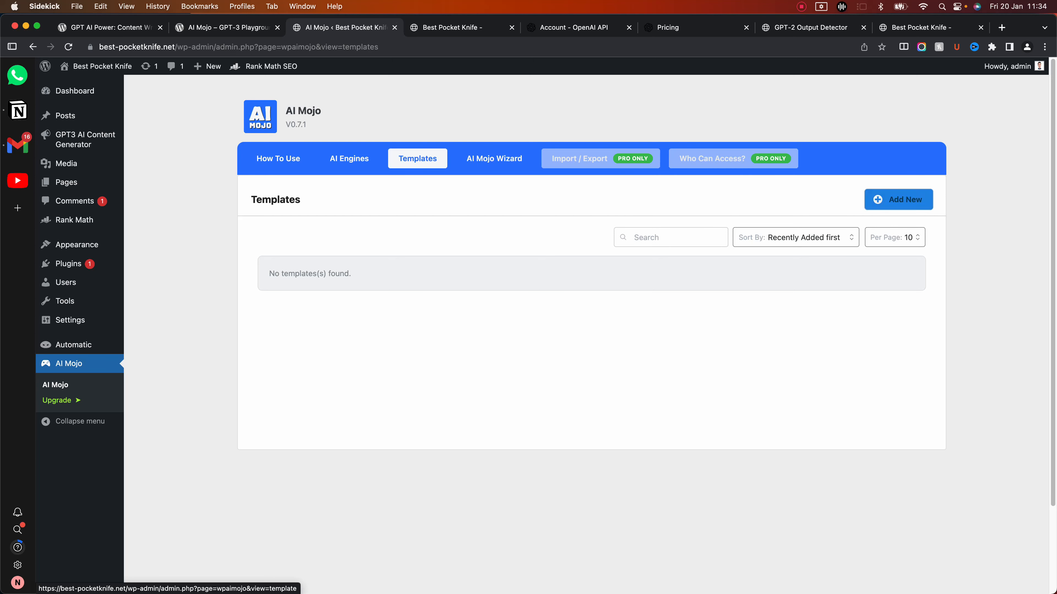
click(899, 199)
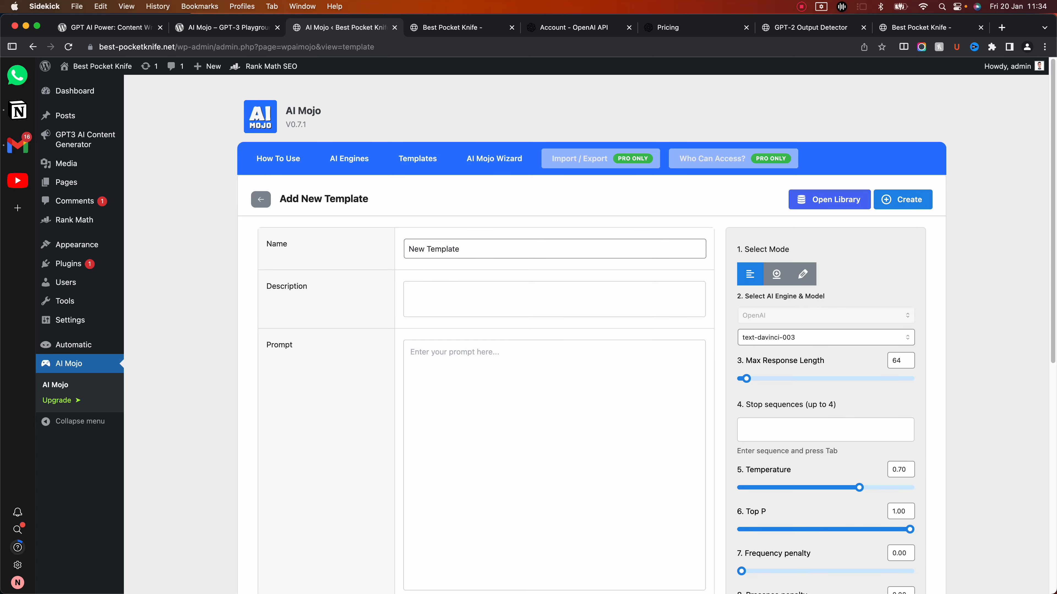
click(829, 200)
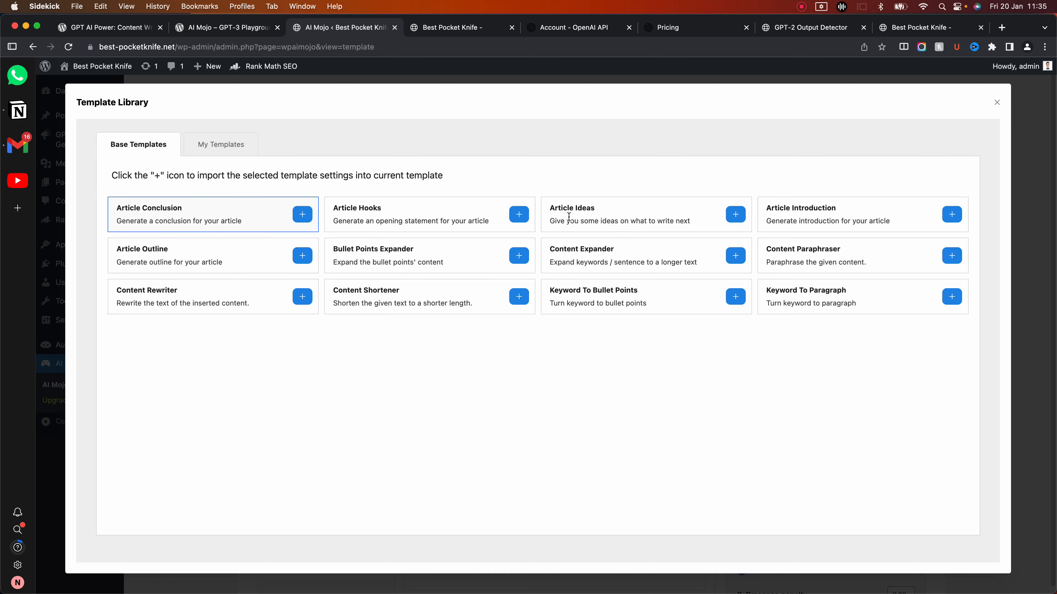
click(302, 214)
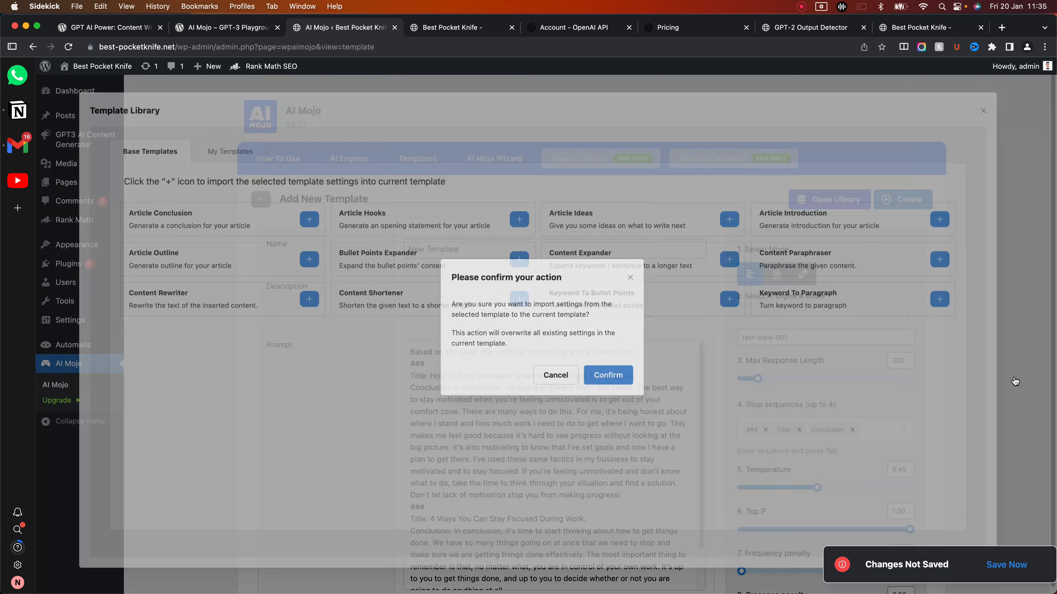
Step: Examine the imported template's prompt, input fields, result format, customisable settings and AI model parameters
scroll(941, 297, down, 2)
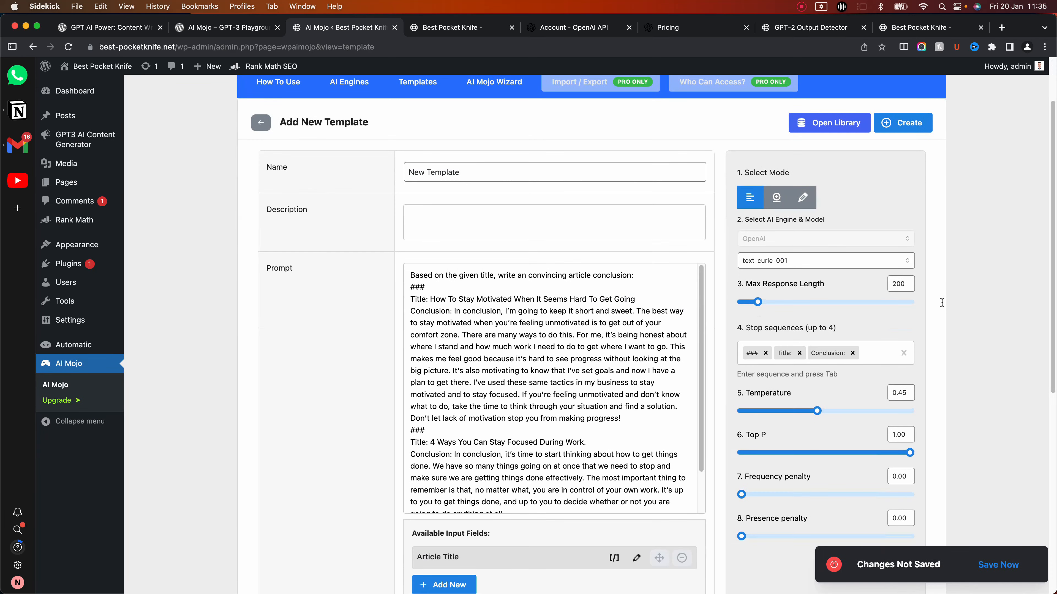
scroll(942, 303, up, 1)
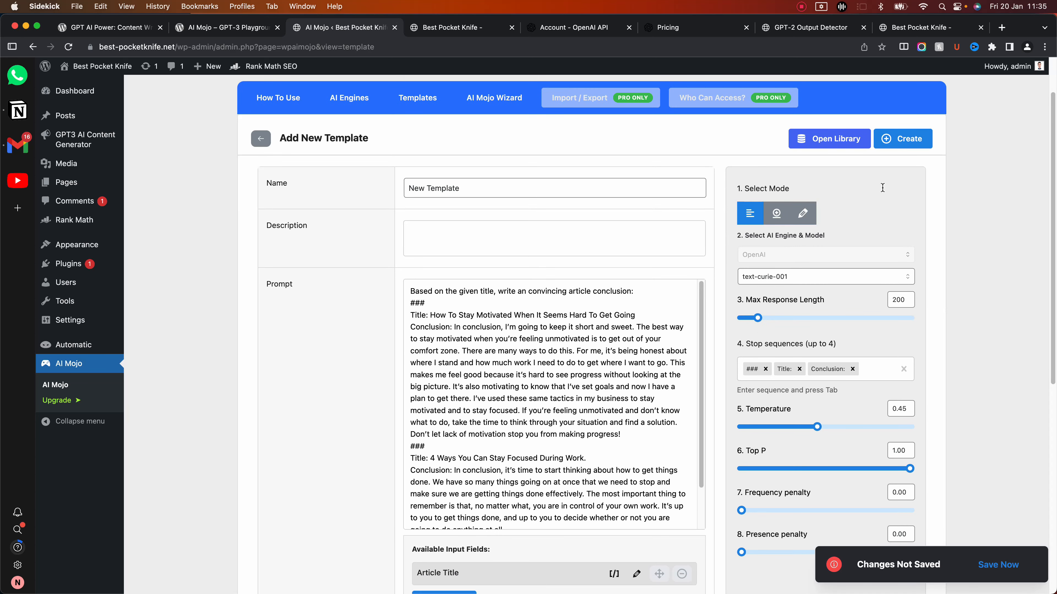
scroll(910, 197, down, 5)
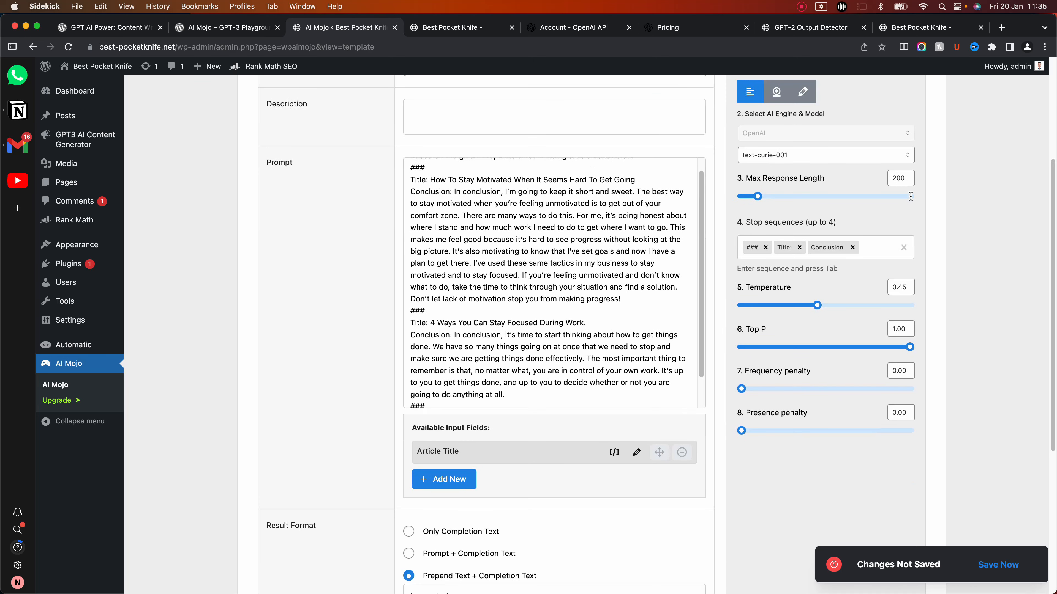
scroll(908, 250, down, 5)
scroll(978, 299, up, 5)
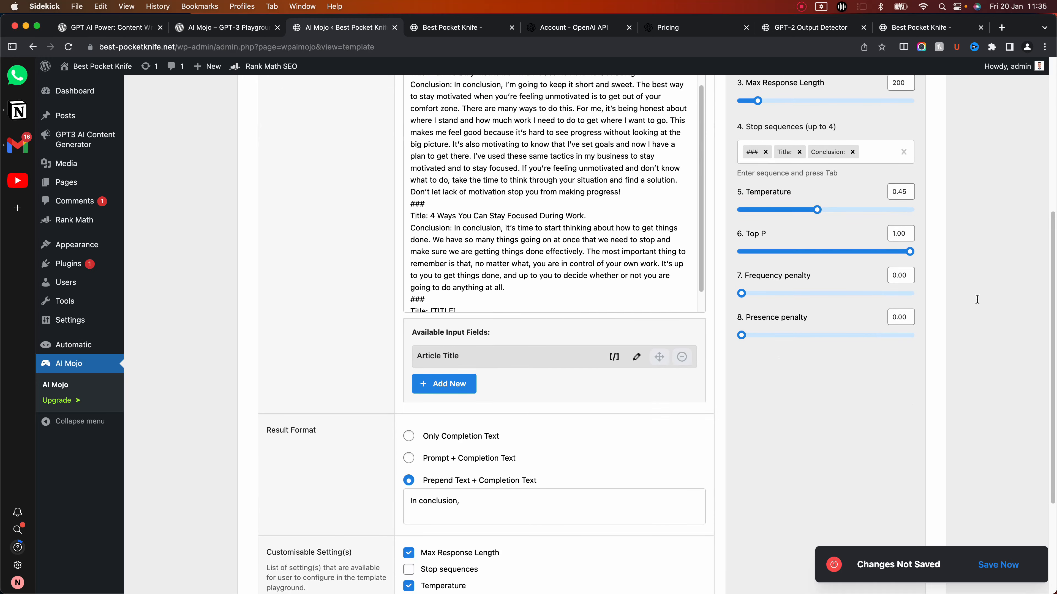
scroll(928, 269, up, 2)
scroll(929, 269, down, 10)
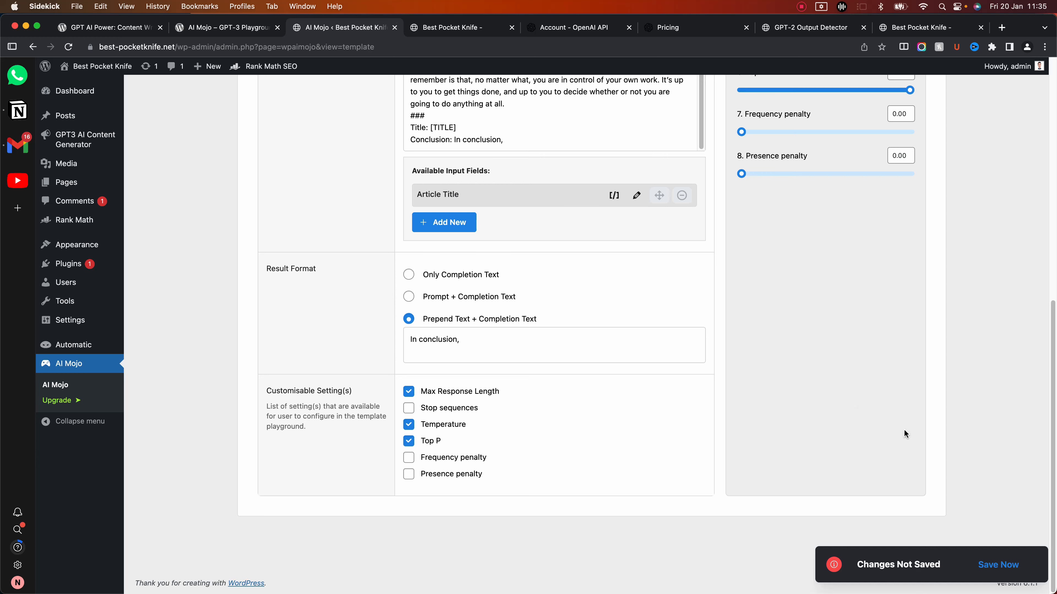
scroll(905, 429, up, 1)
scroll(1047, 408, up, 10)
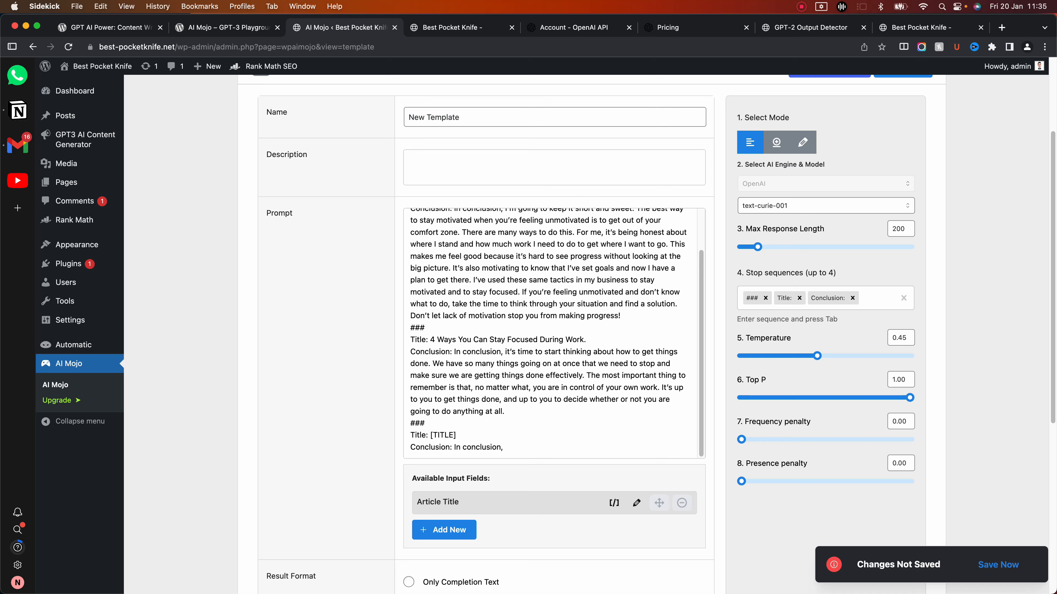
Step: Set the new template's AI model to text-davinci-003
click(787, 206)
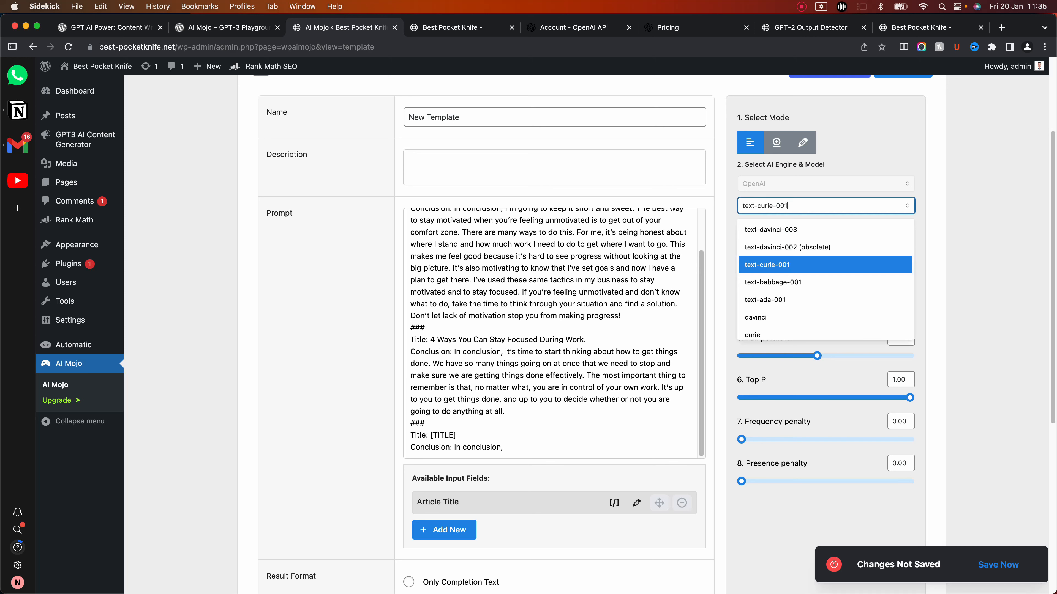
key(Up)
key(Up)
key(Return)
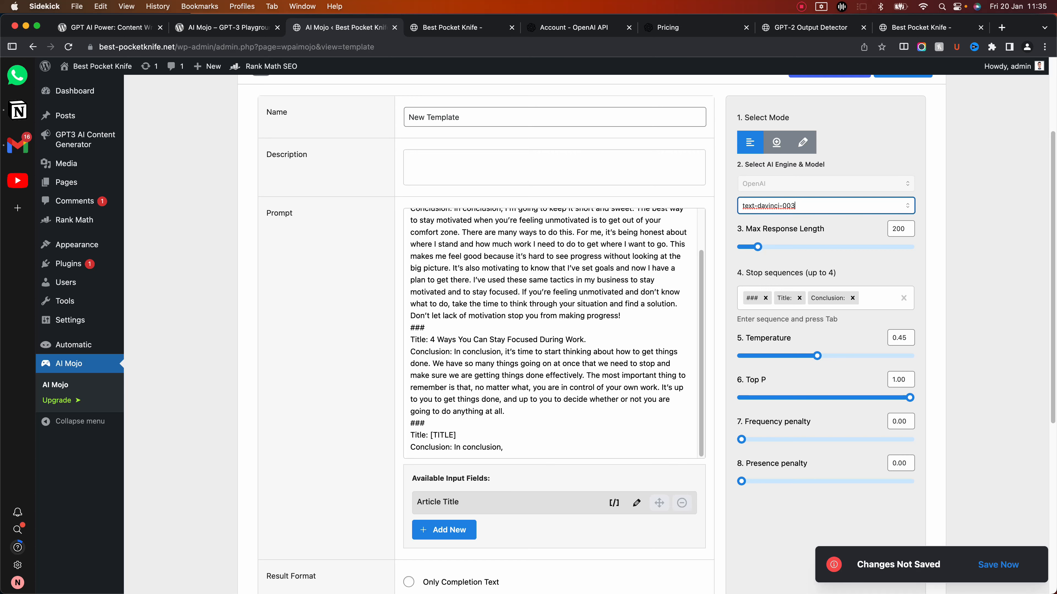
scroll(591, 333, down, 10)
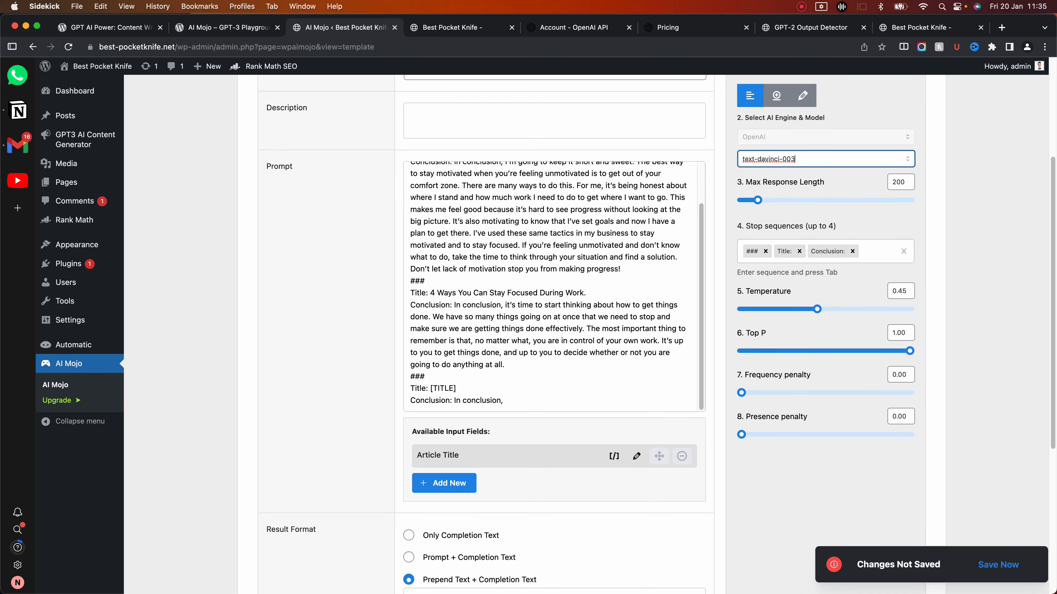
Step: Set the Instant Article Wizard's default model to text-davinci-003 in the AI Mojo Wizard settings and update them
scroll(591, 333, up, 14)
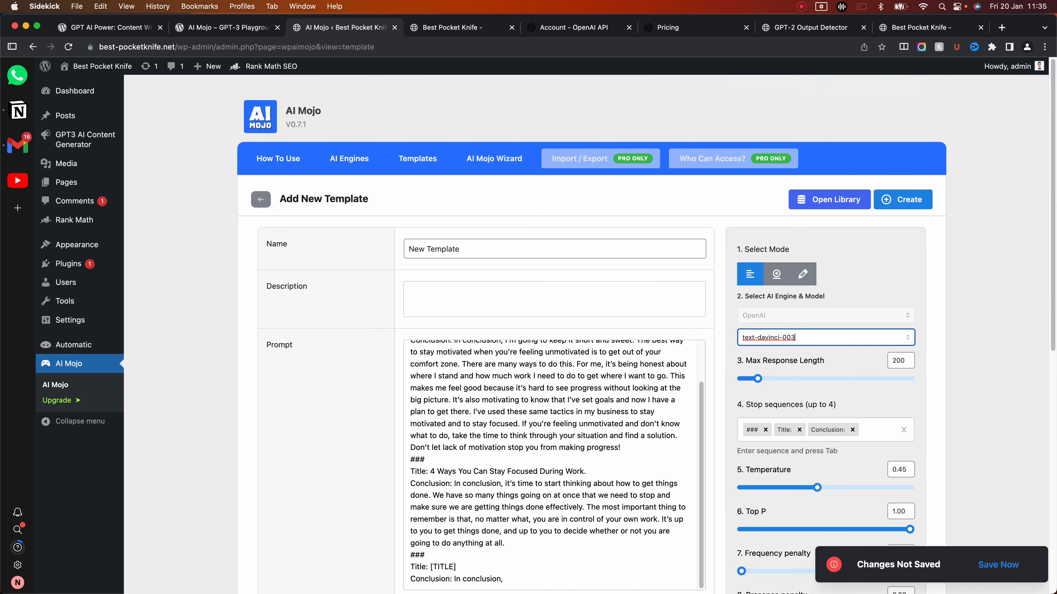
scroll(591, 333, down, 1)
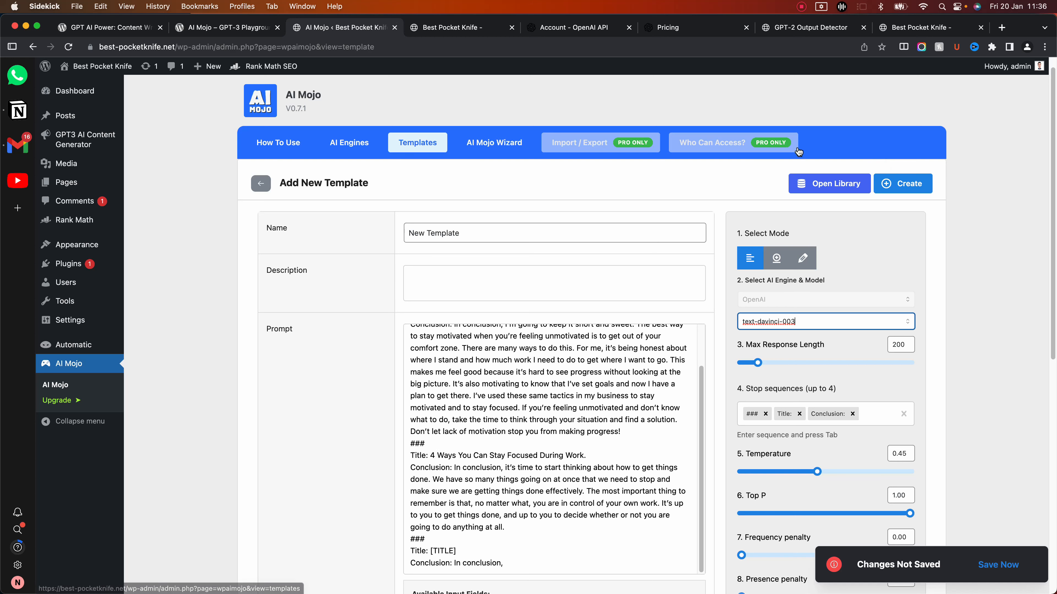
key(Return)
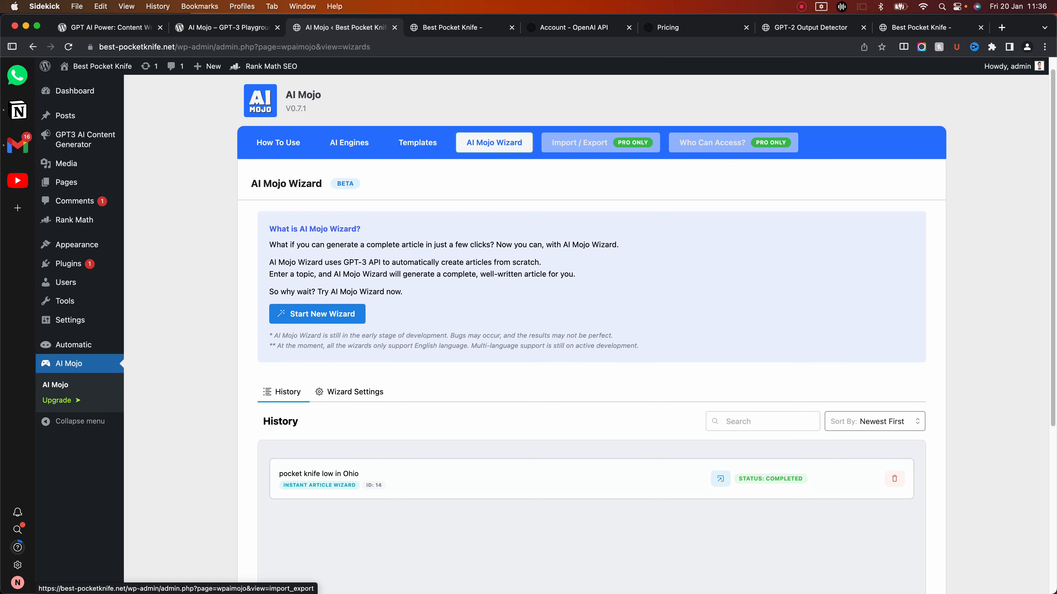
scroll(903, 202, down, 1)
scroll(902, 207, down, 3)
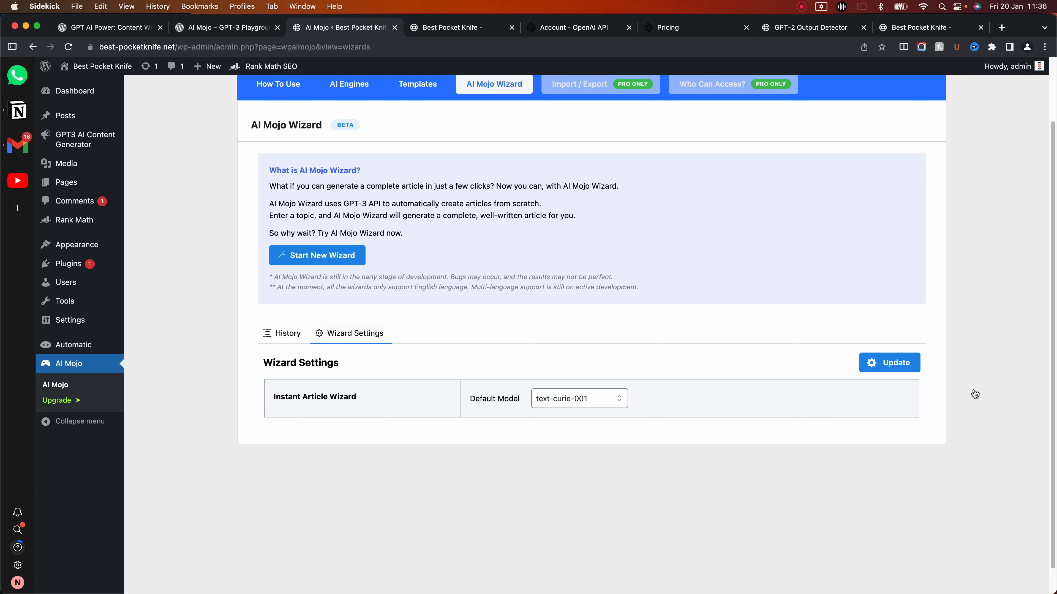
click(579, 399)
click(569, 426)
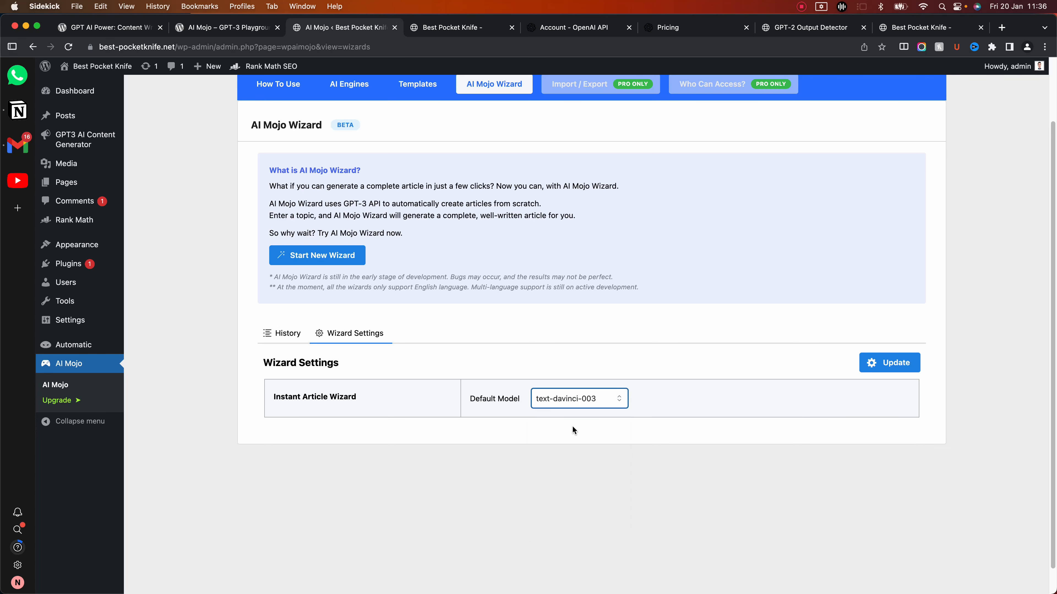
click(889, 362)
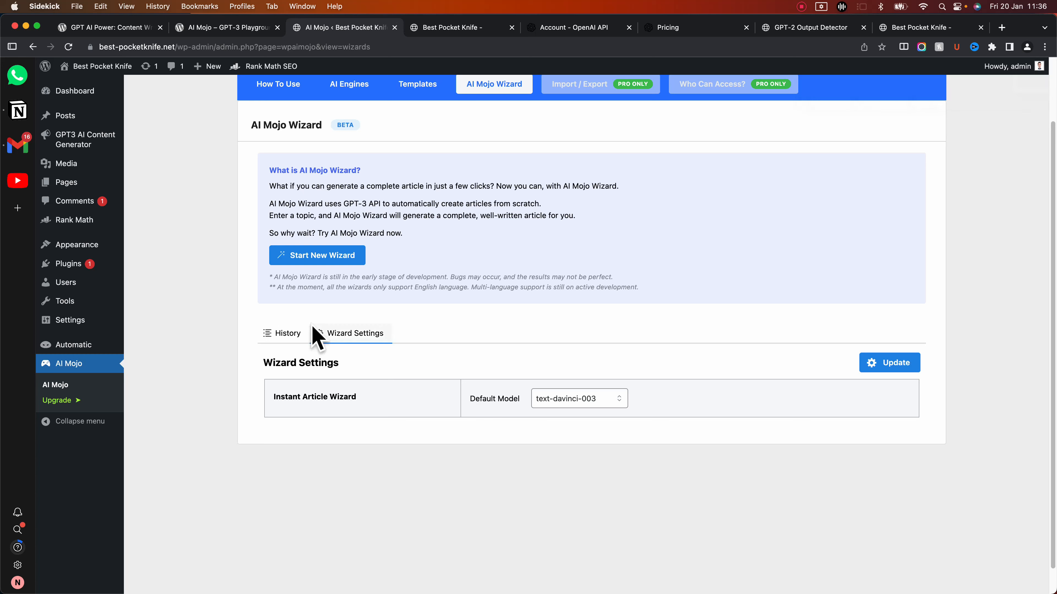
scroll(732, 278, up, 3)
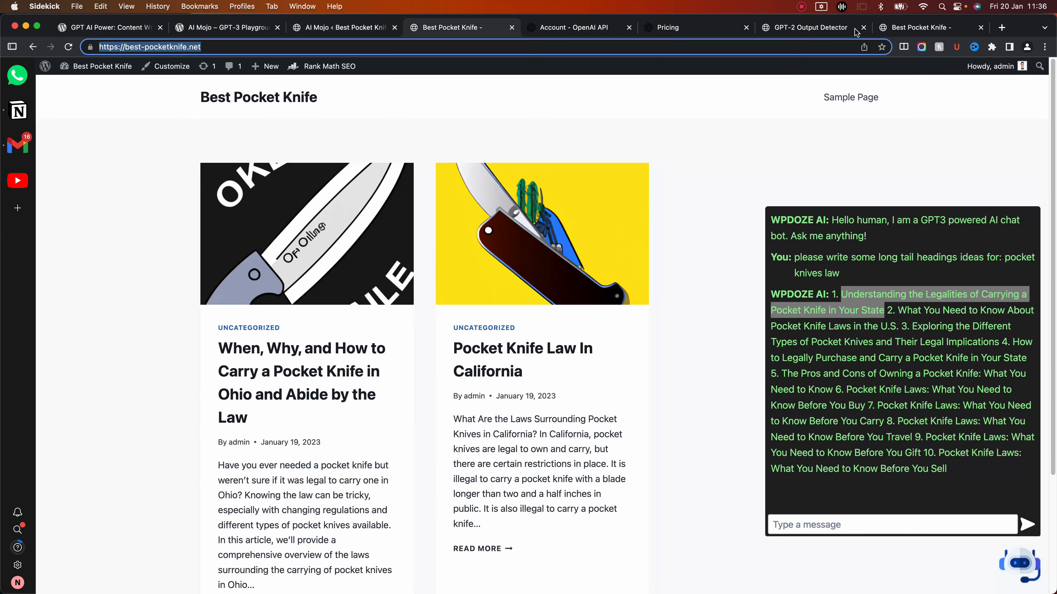
Step: Copy the chatbot's heading idea "Exploring the Different Types of Pocket Knives and Their Legal Implications" from the Best Pocket Knife homepage
key(ctrl+Tab)
click(915, 326)
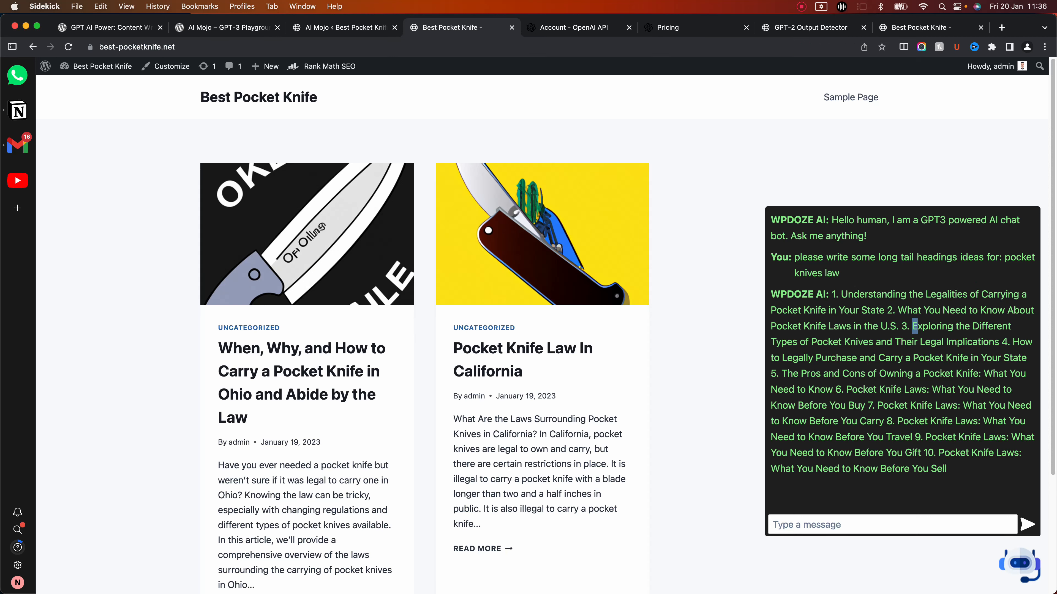
drag(914, 326, 1000, 342)
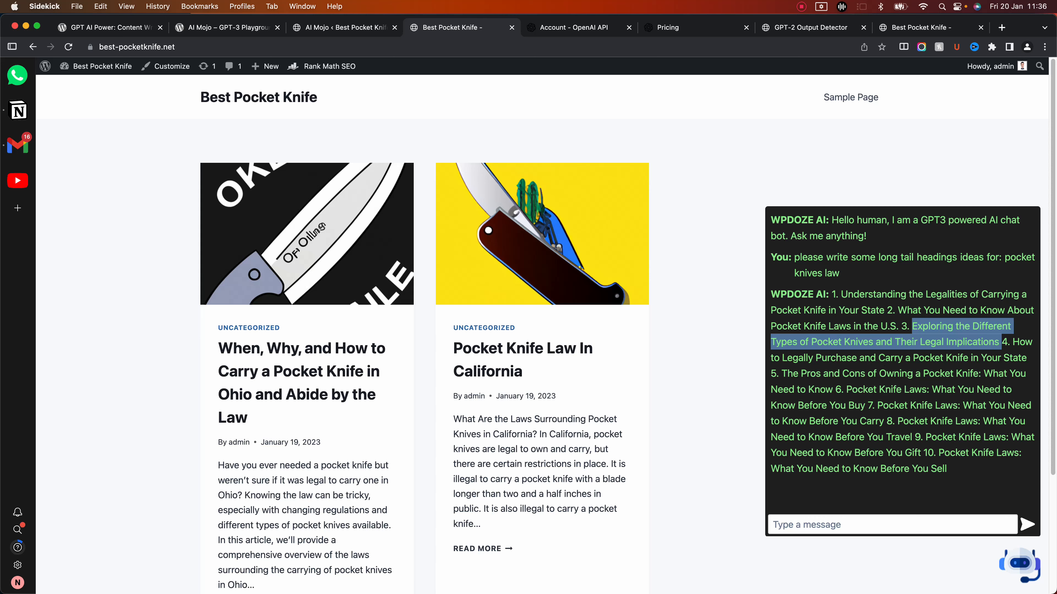
right_click(976, 337)
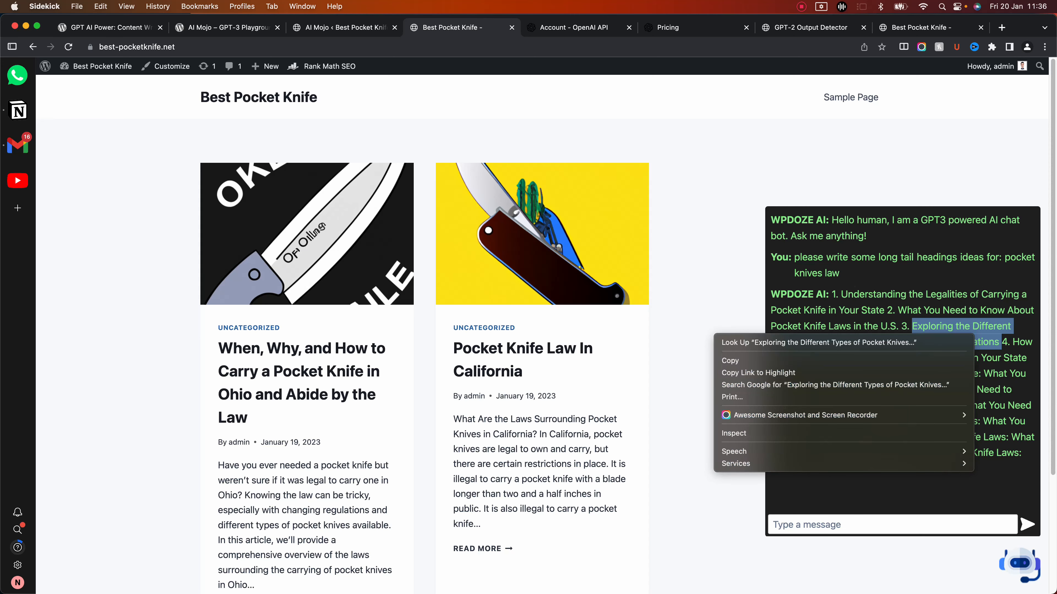
click(906, 359)
key(ctrl+shift+Tab)
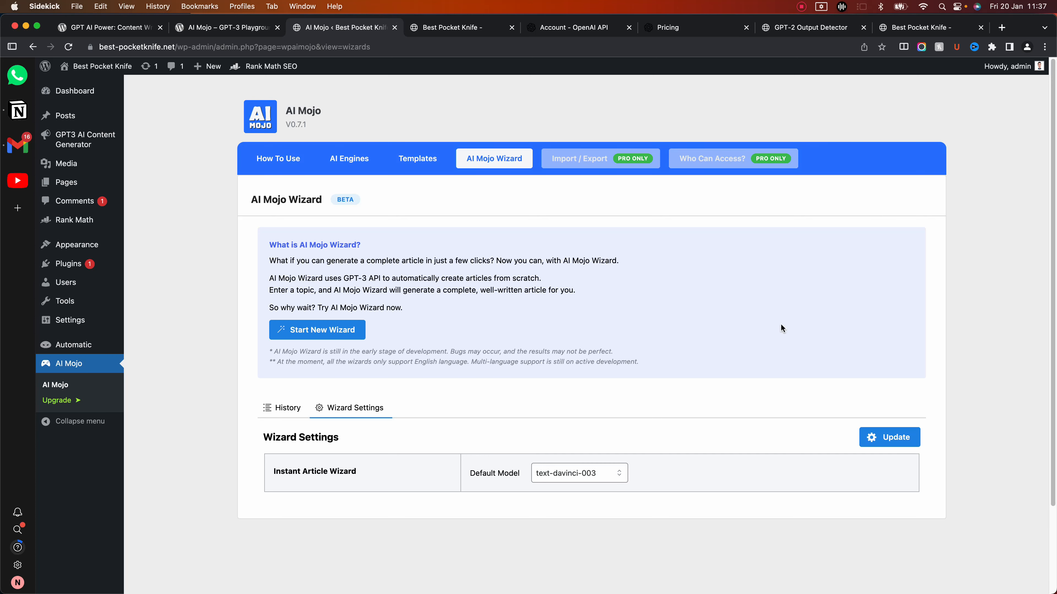
Step: Start a new AI Mojo wizard with the copied heading as topic, display its advanced settings, and generate title suggestions
click(332, 332)
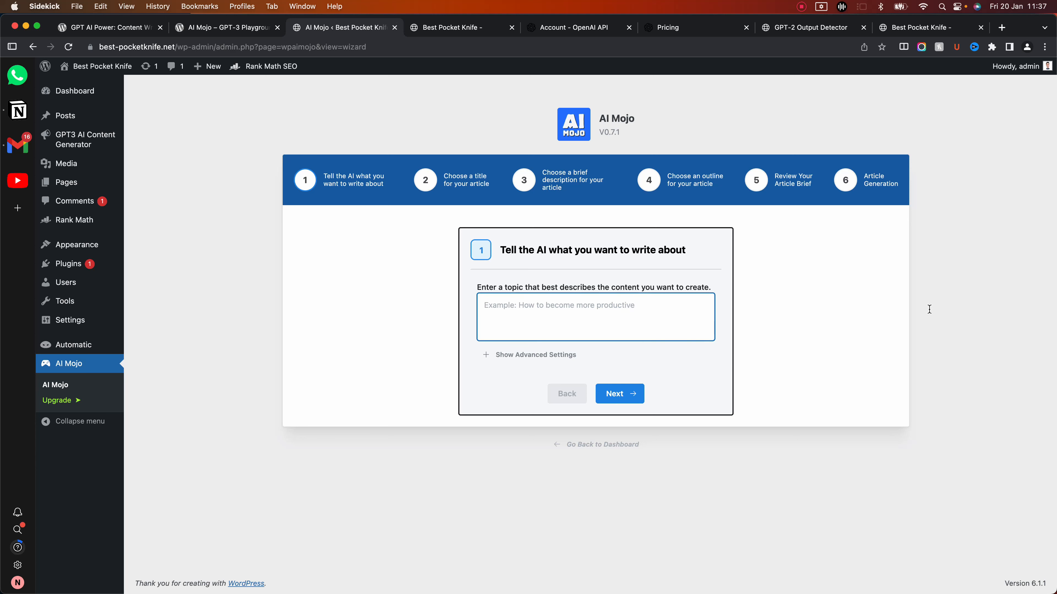
key(super+v)
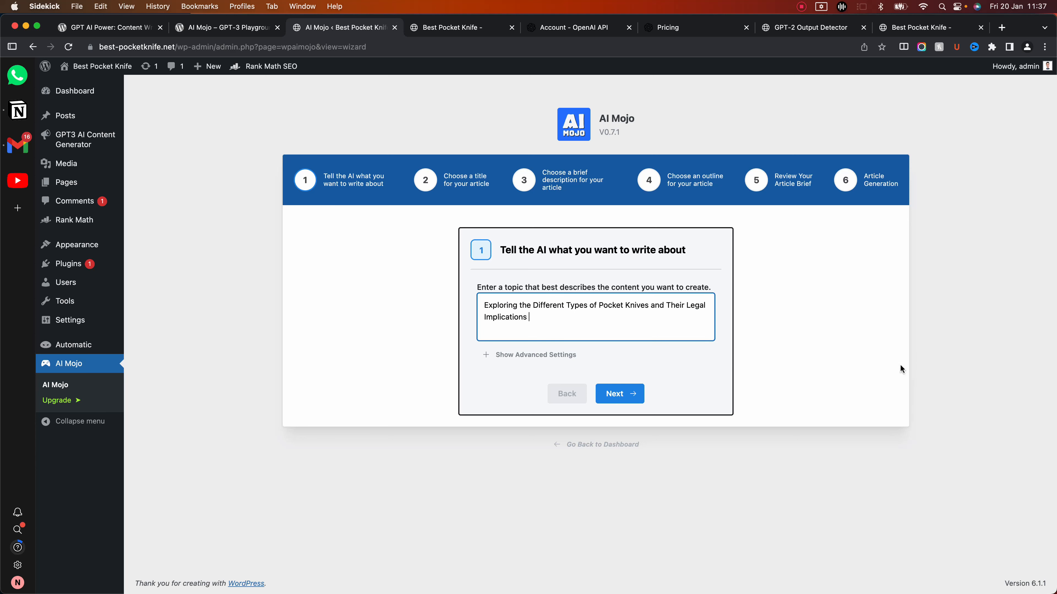
click(536, 355)
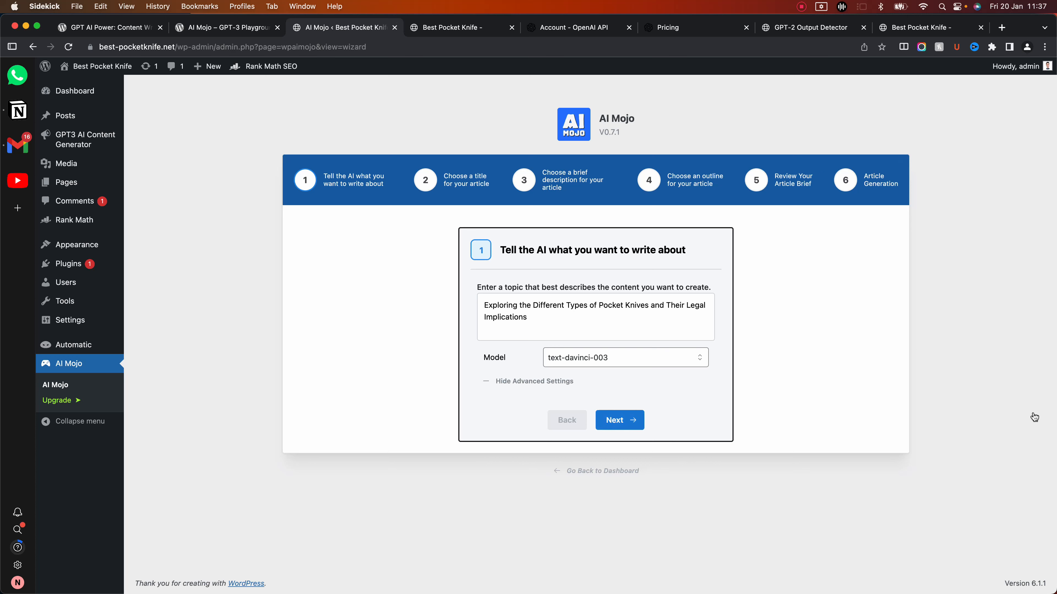
click(620, 421)
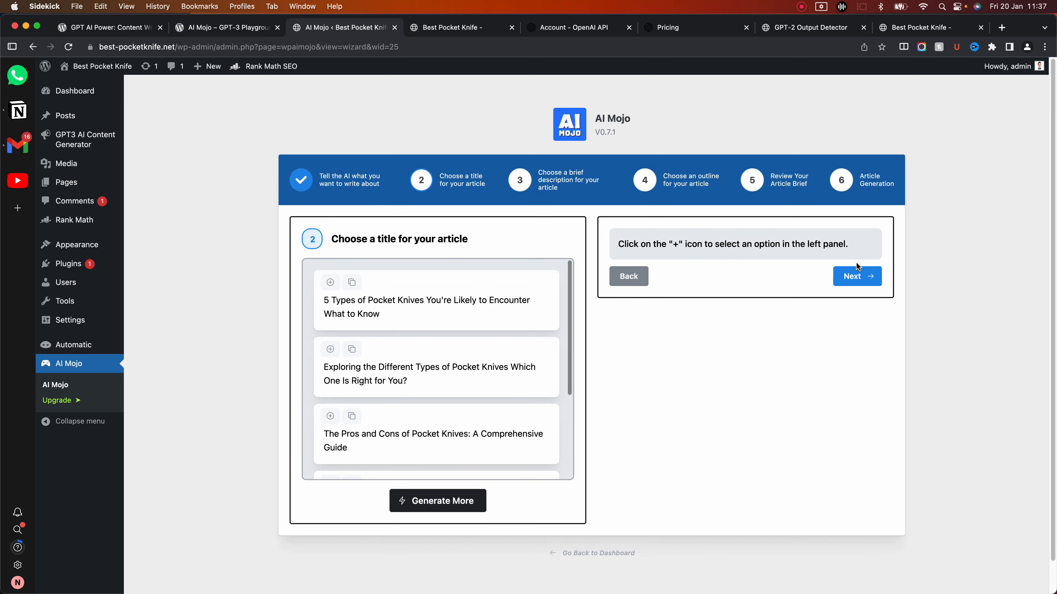
Step: Recheck the wizard's model setting and select the title "The Legal Implications of Pocket Knives What You Need to Know"
scroll(437, 370, down, 5)
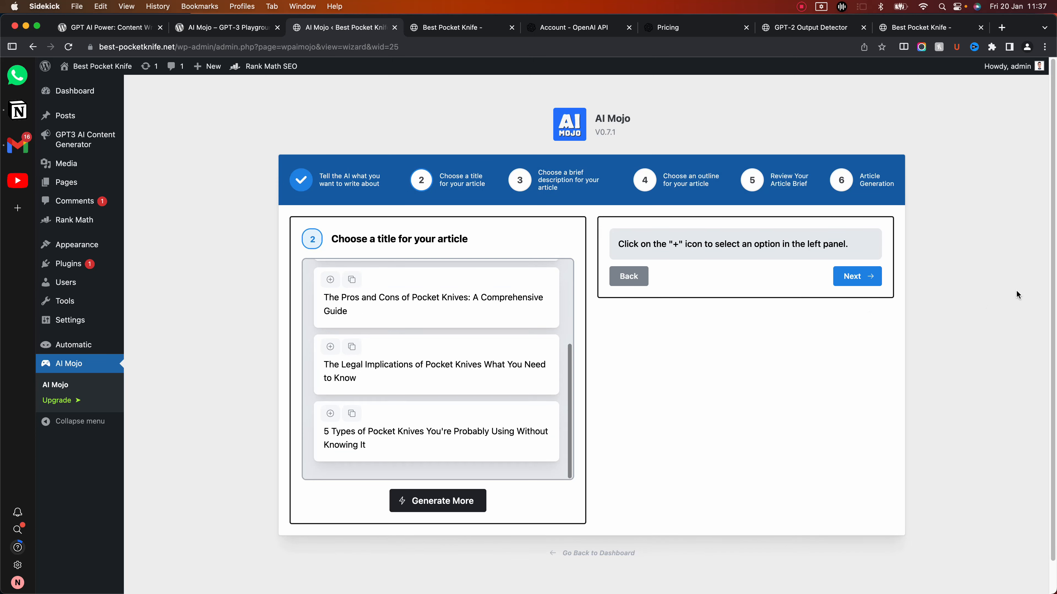
click(636, 277)
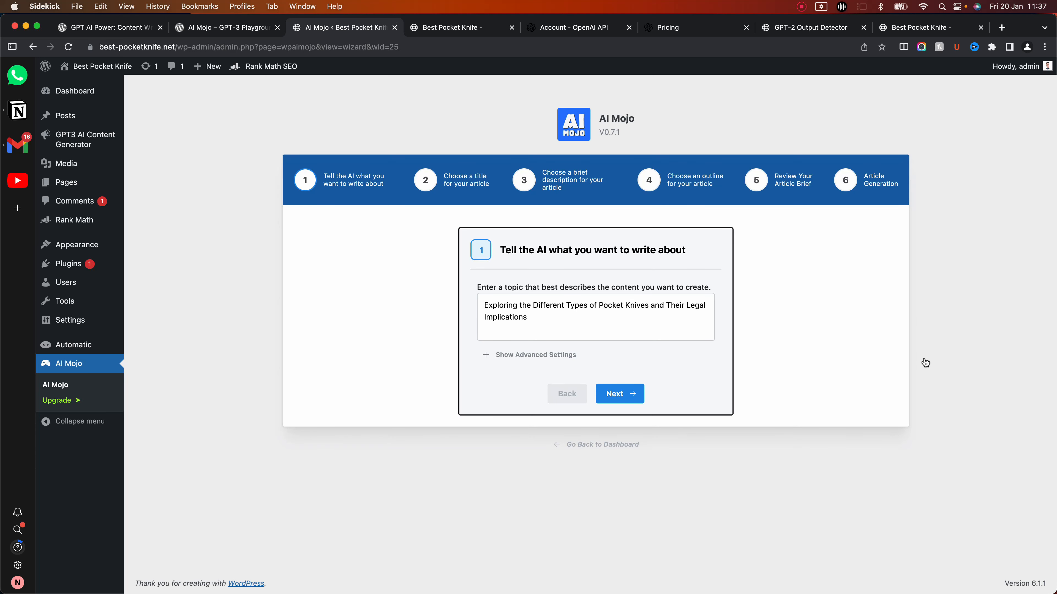
click(536, 354)
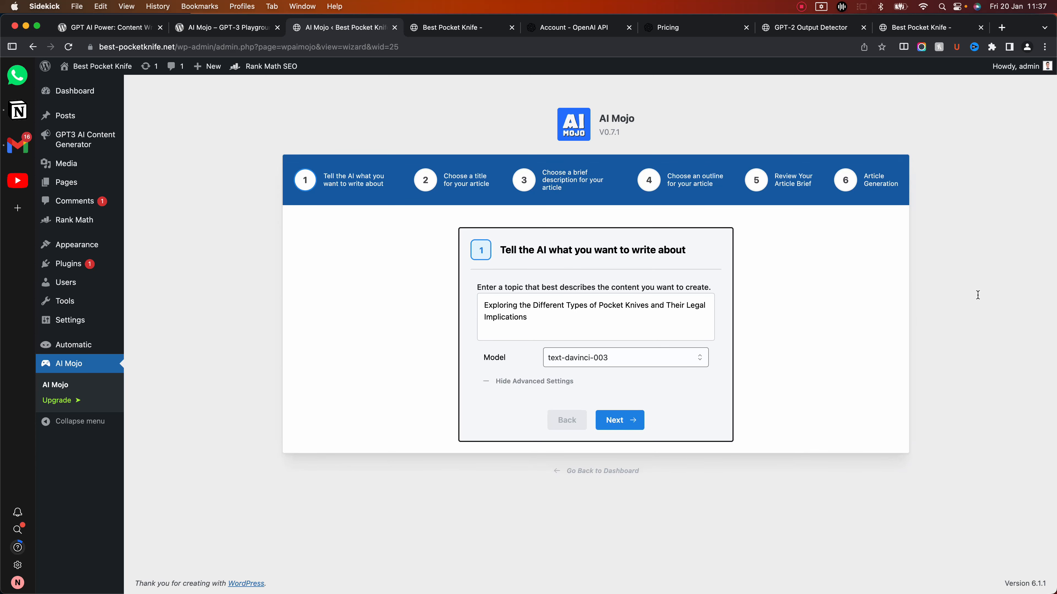
click(619, 420)
scroll(436, 371, down, 3)
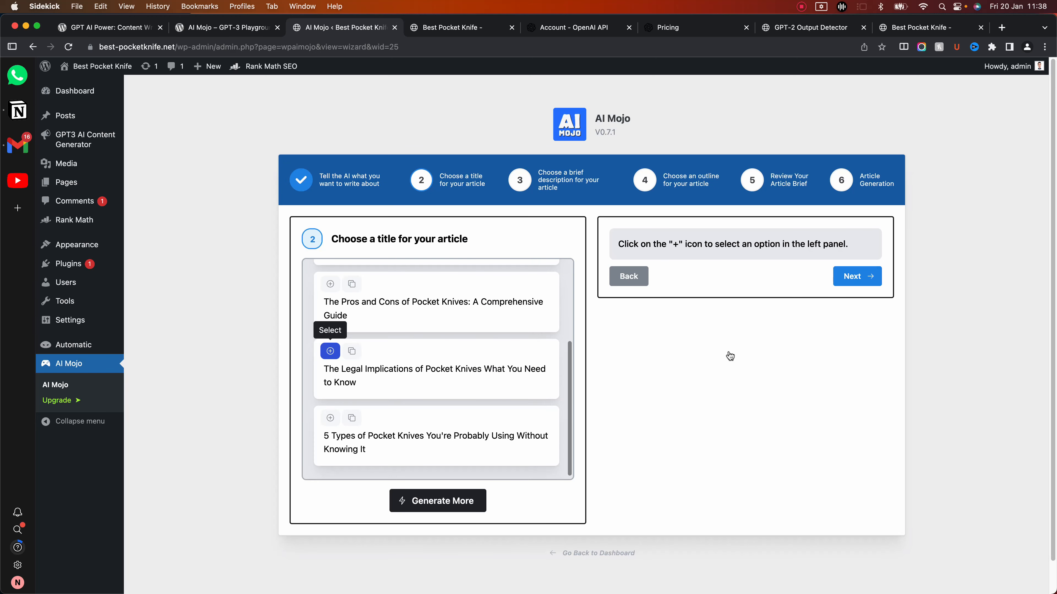
click(330, 350)
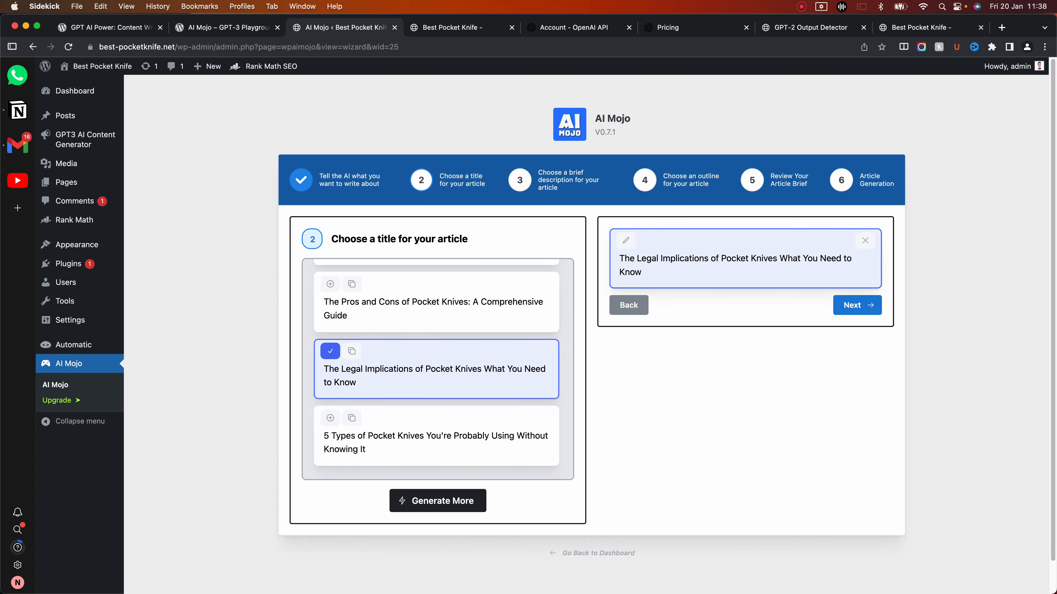
Step: Reload the OpenAI usage page and check the daily usage and free trial usage after generating the titles
click(594, 28)
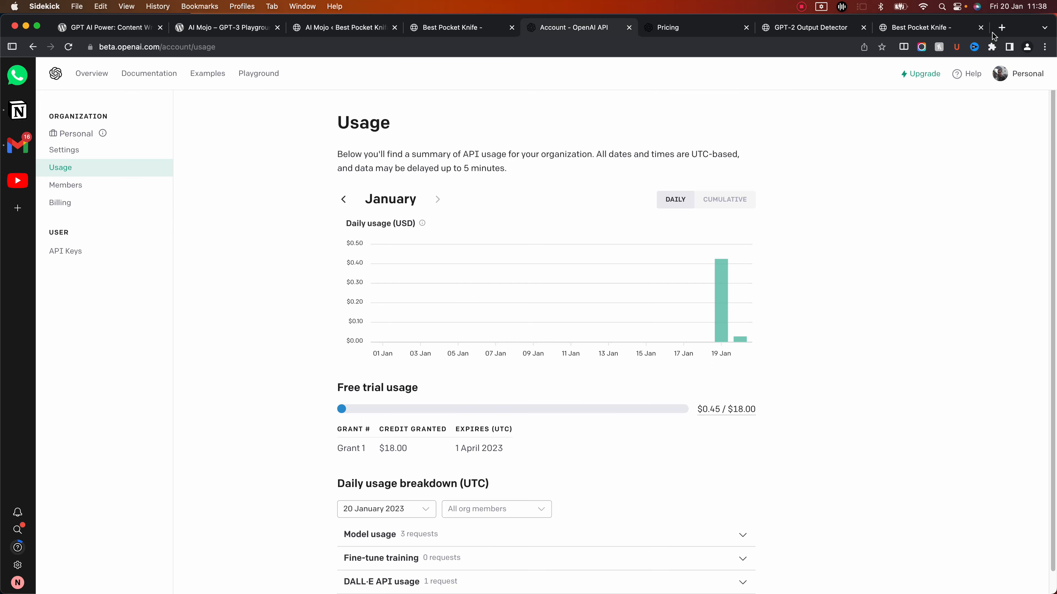
key(super+l)
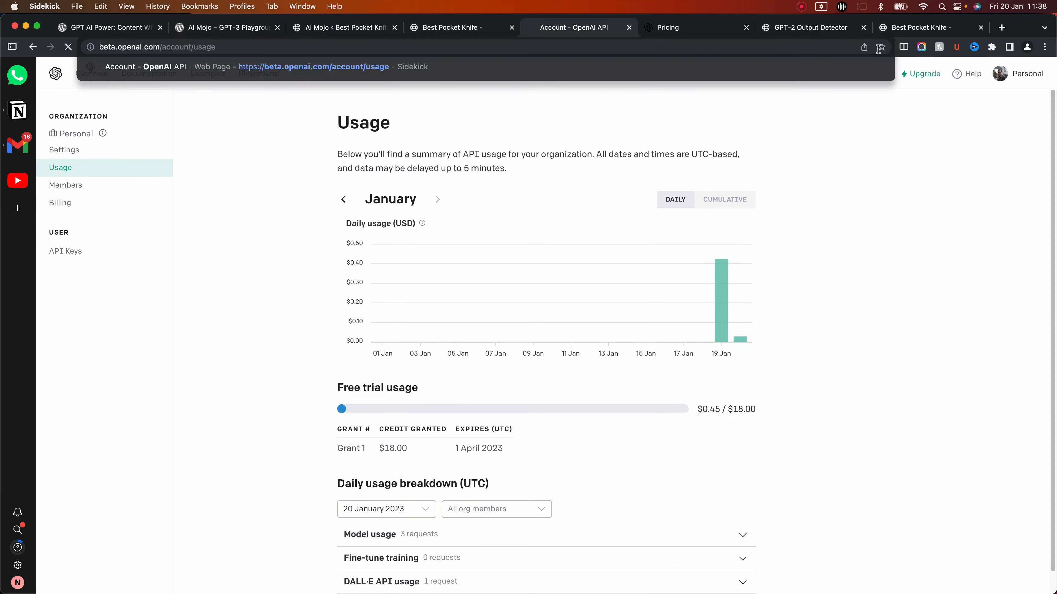
key(Return)
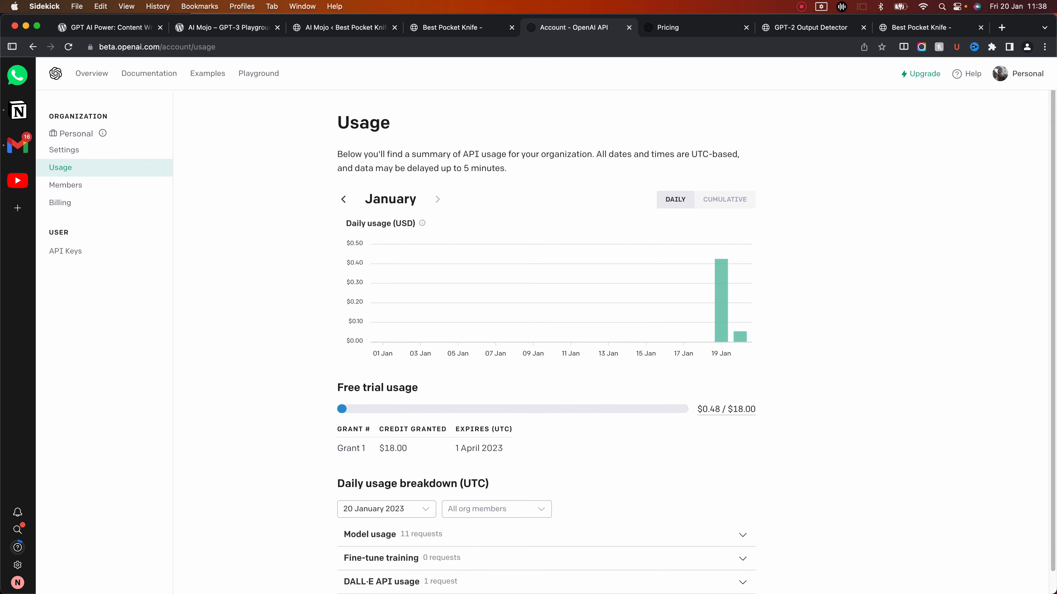
mouse_move(740, 316)
mouse_move(726, 410)
key(super+3)
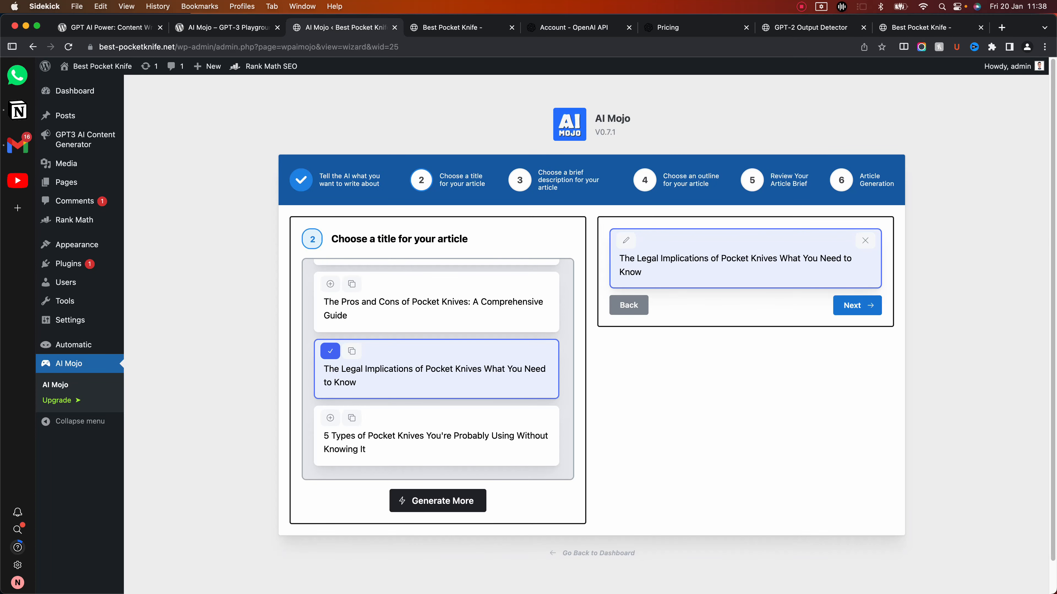
Step: Confirm the title and choose the first suggested description, covering pocket knife laws in different US states, for the article
click(857, 306)
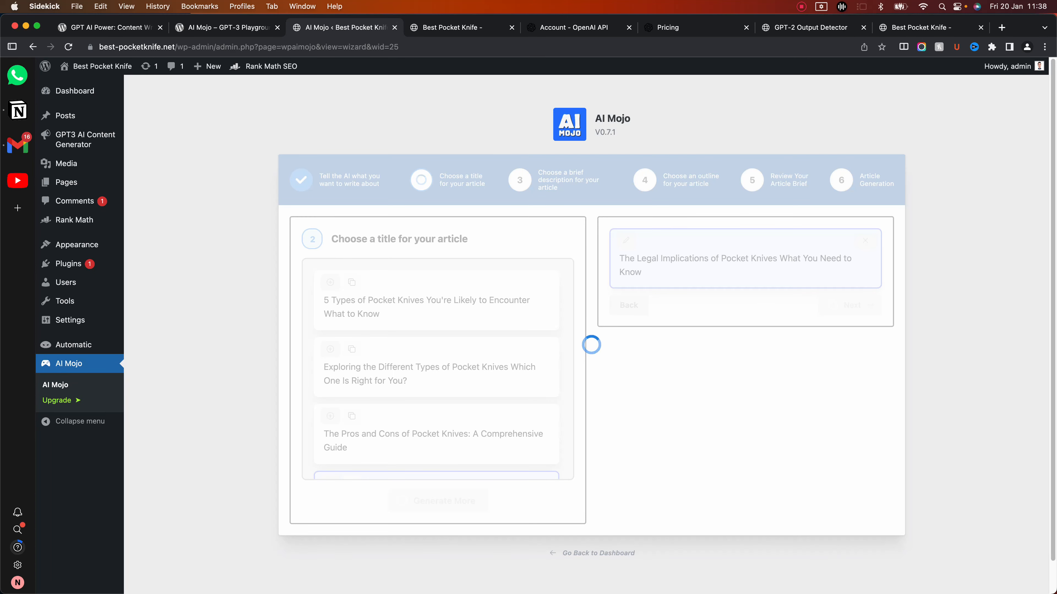
scroll(478, 292, down, 5)
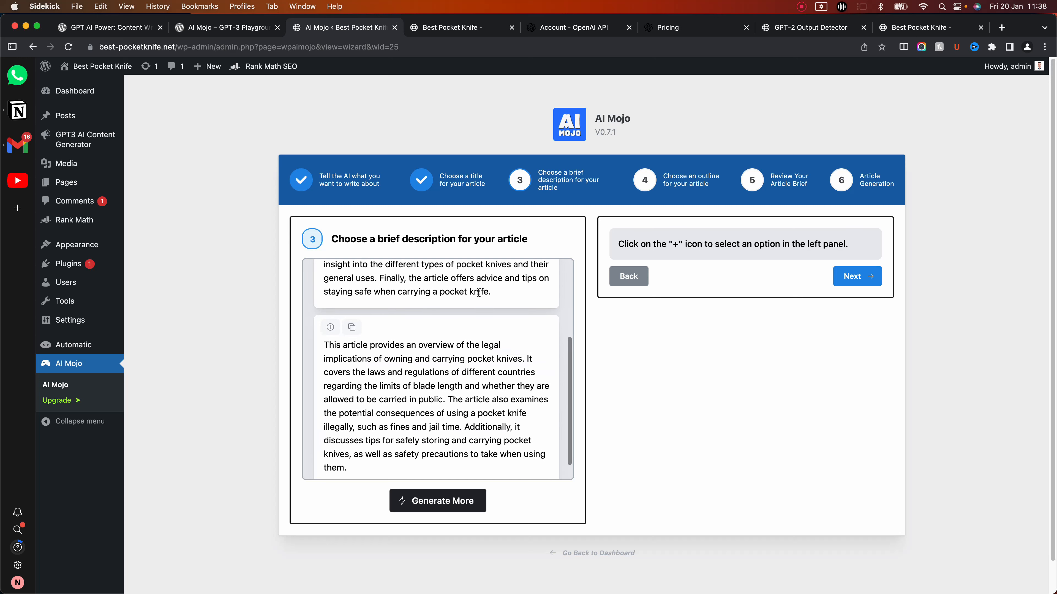
scroll(479, 292, down, 1)
scroll(478, 292, up, 5)
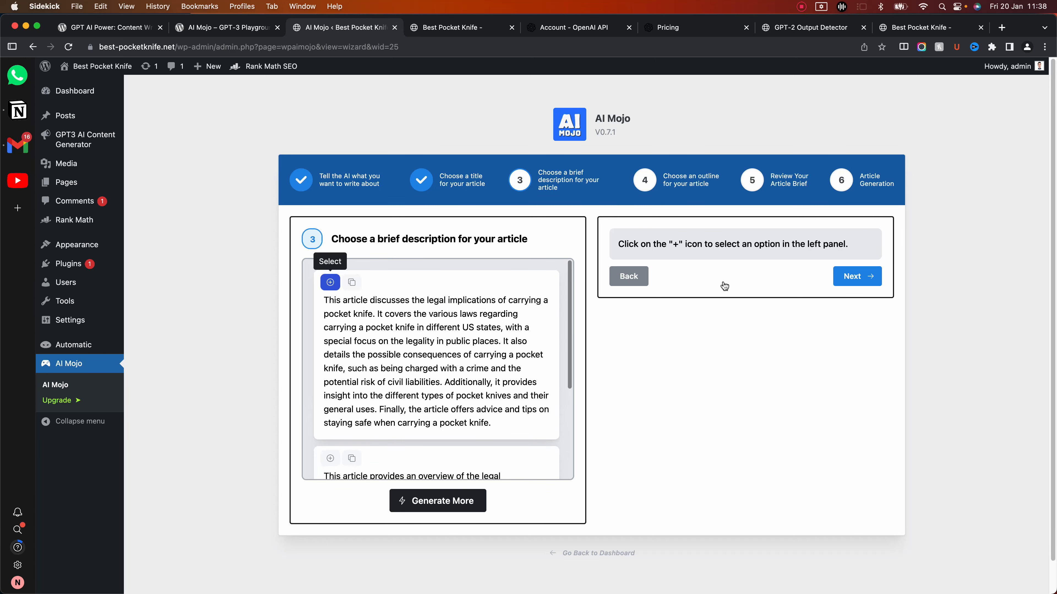
click(330, 283)
click(853, 400)
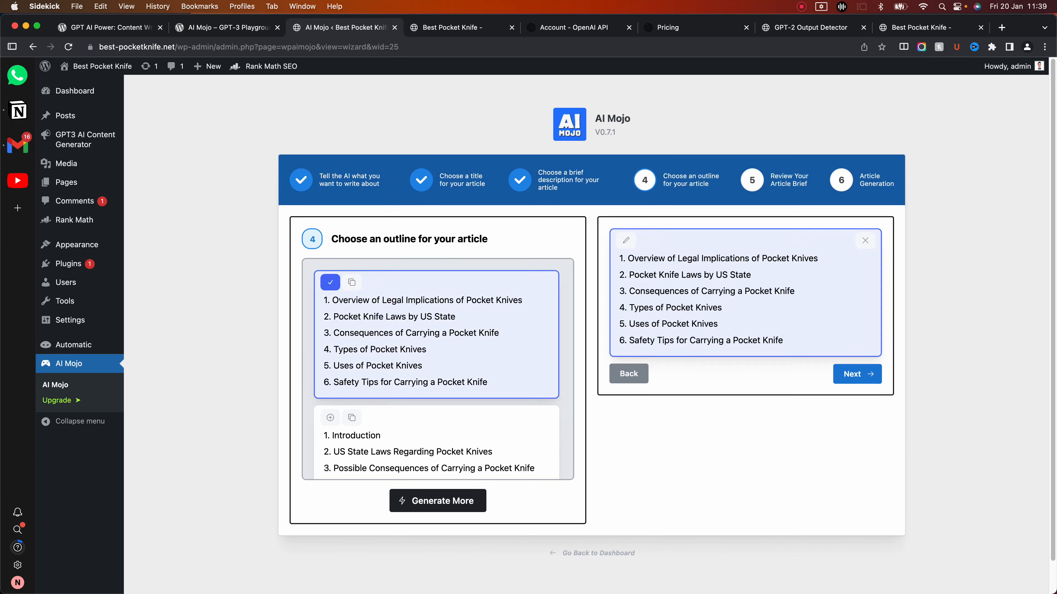
Step: Accept the six-point outline starting with "Overview of Legal Implications of Pocket Knives" and submit the article brief for generation
click(857, 374)
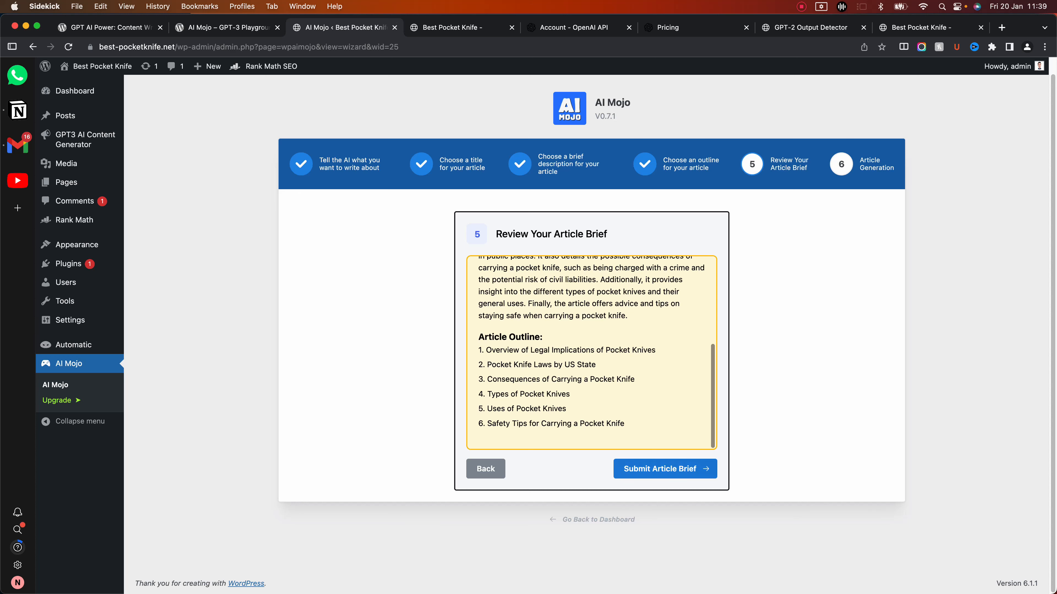
click(665, 469)
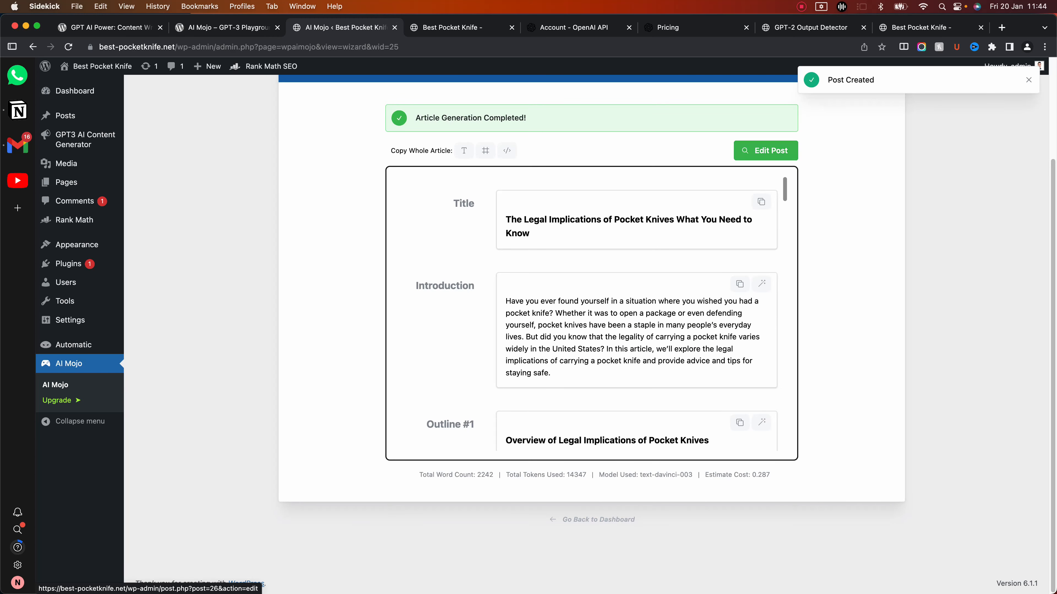
scroll(592, 291, up, 3)
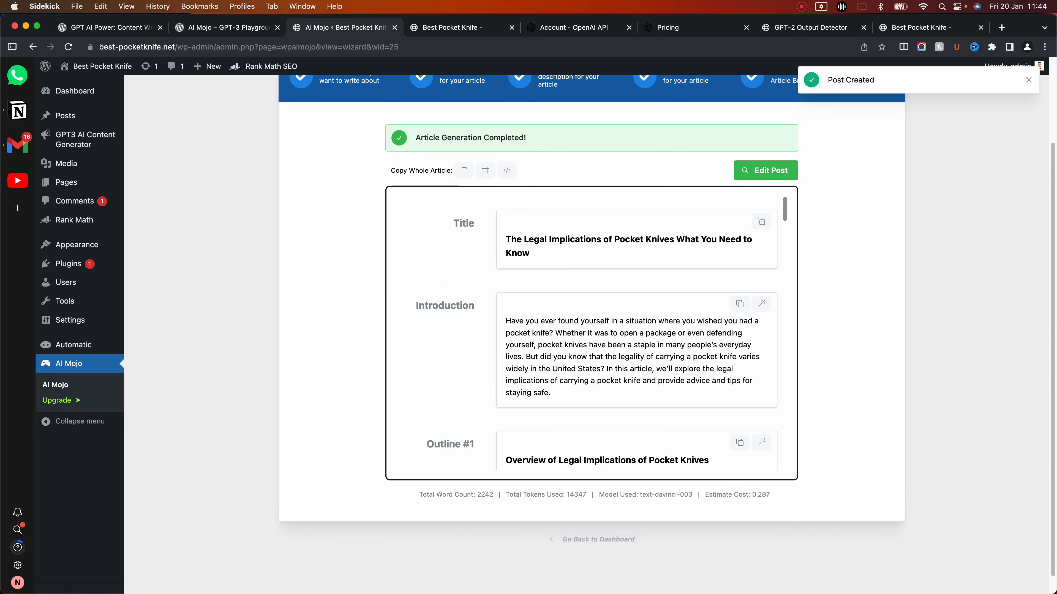
scroll(591, 292, down, 3)
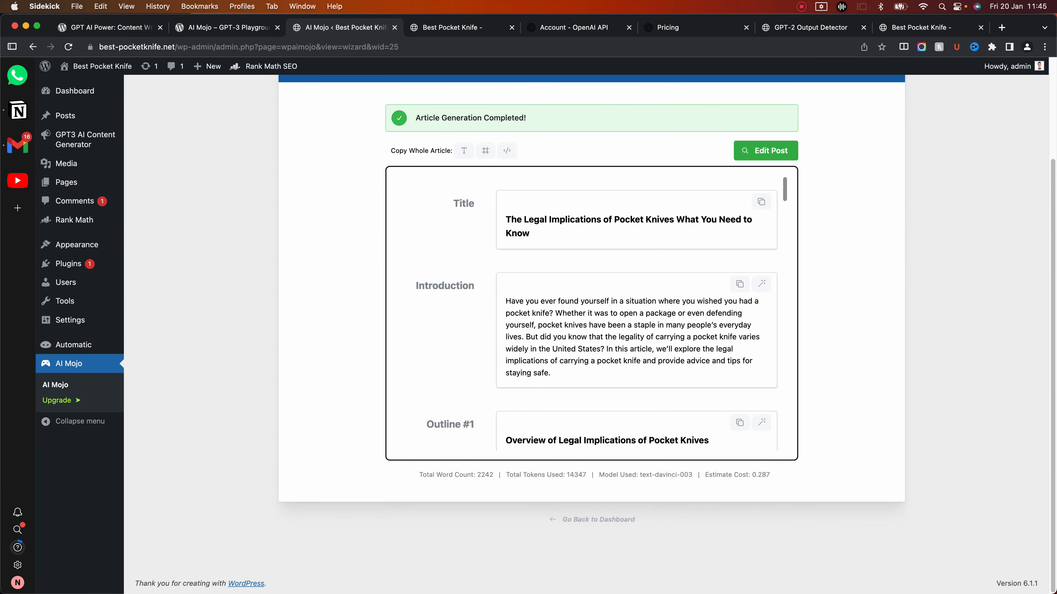
Step: Open the generated article in the post editor and read through its sections
click(765, 150)
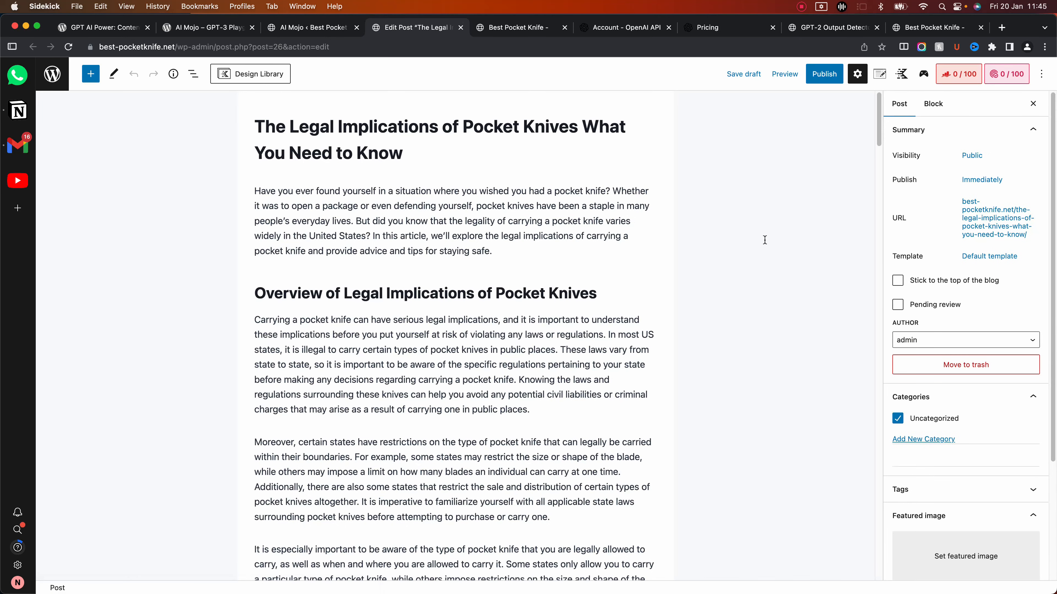
click(765, 240)
scroll(861, 248, down, 20)
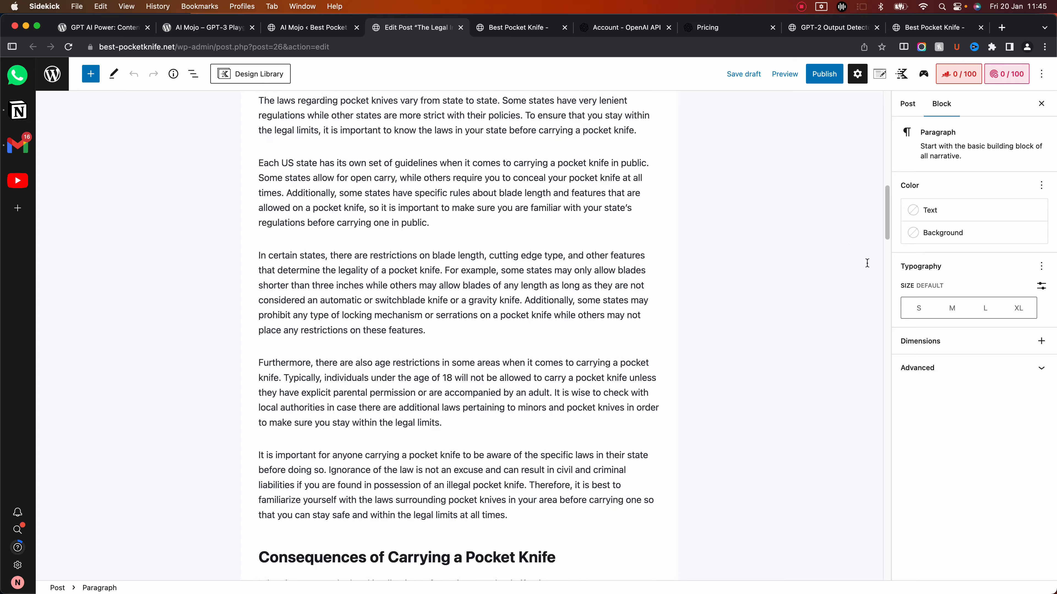
scroll(868, 263, down, 20)
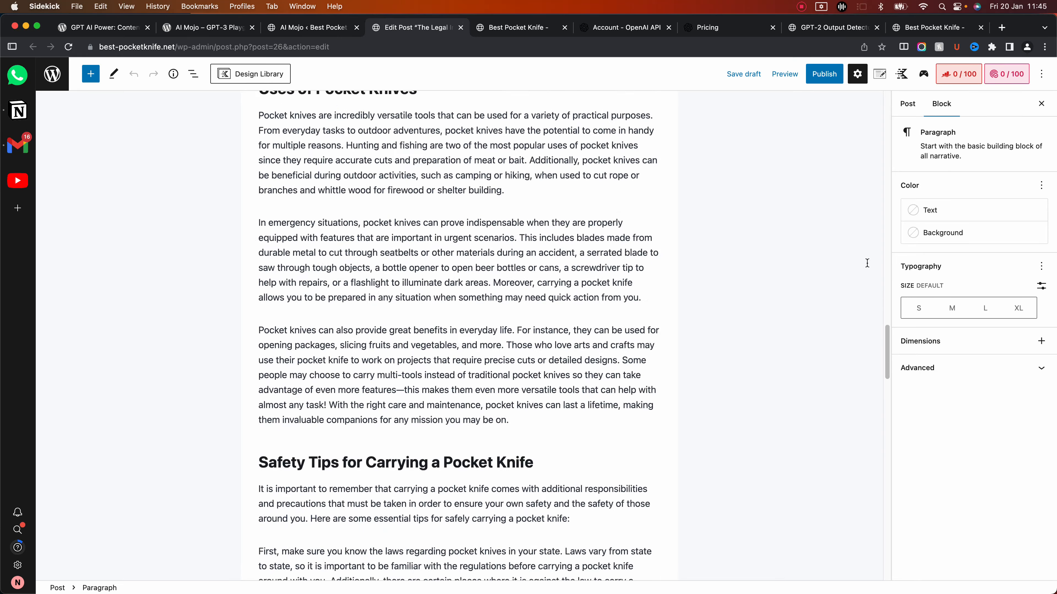
Step: Read the remaining sections of the generated article and return to its introduction
scroll(867, 263, down, 5)
scroll(867, 265, up, 15)
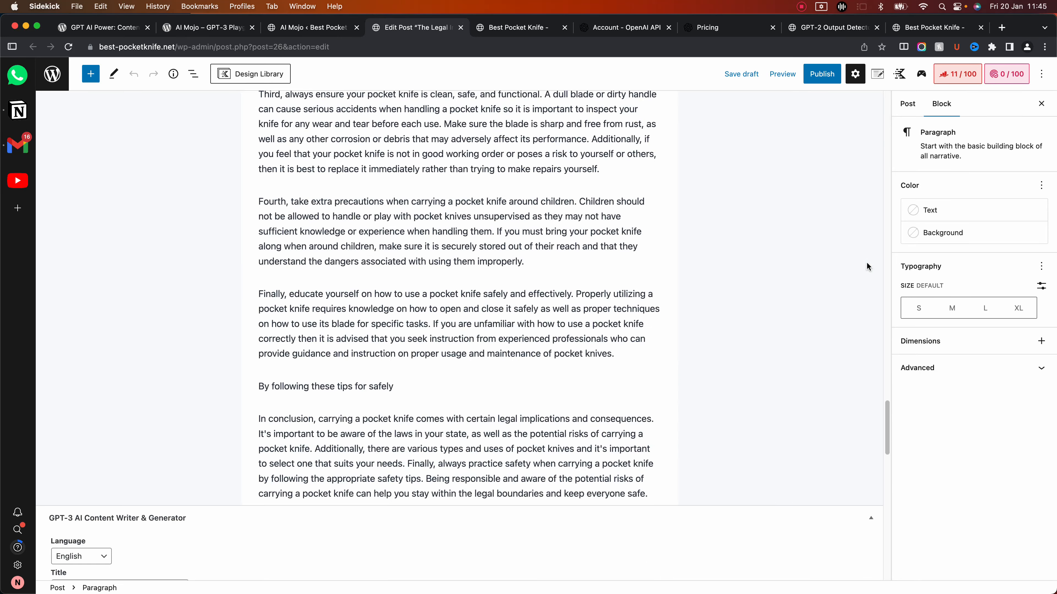
scroll(471, 263, up, 20)
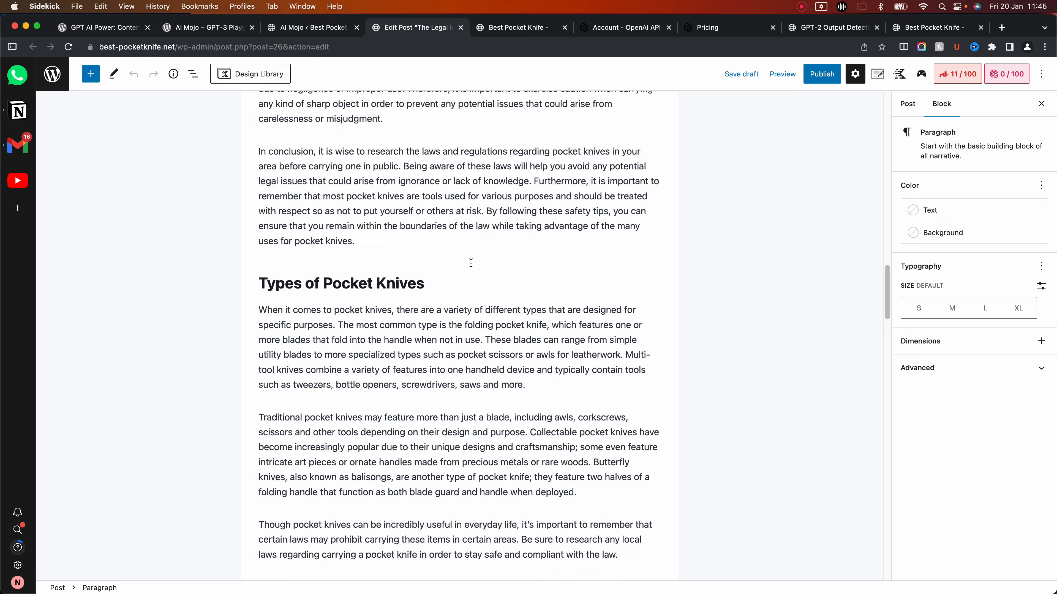
scroll(470, 263, up, 20)
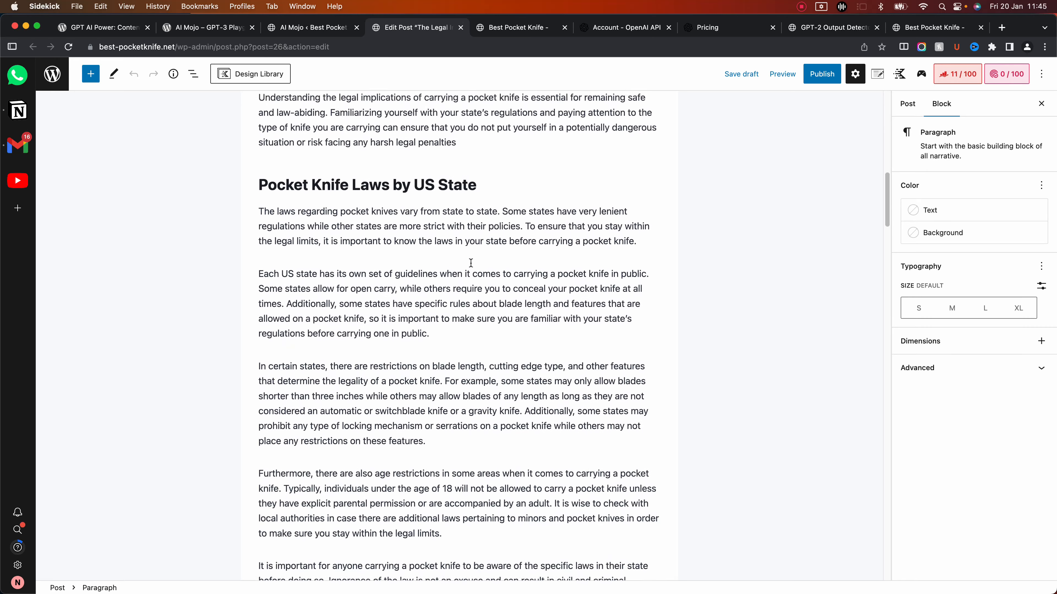
scroll(471, 263, up, 3)
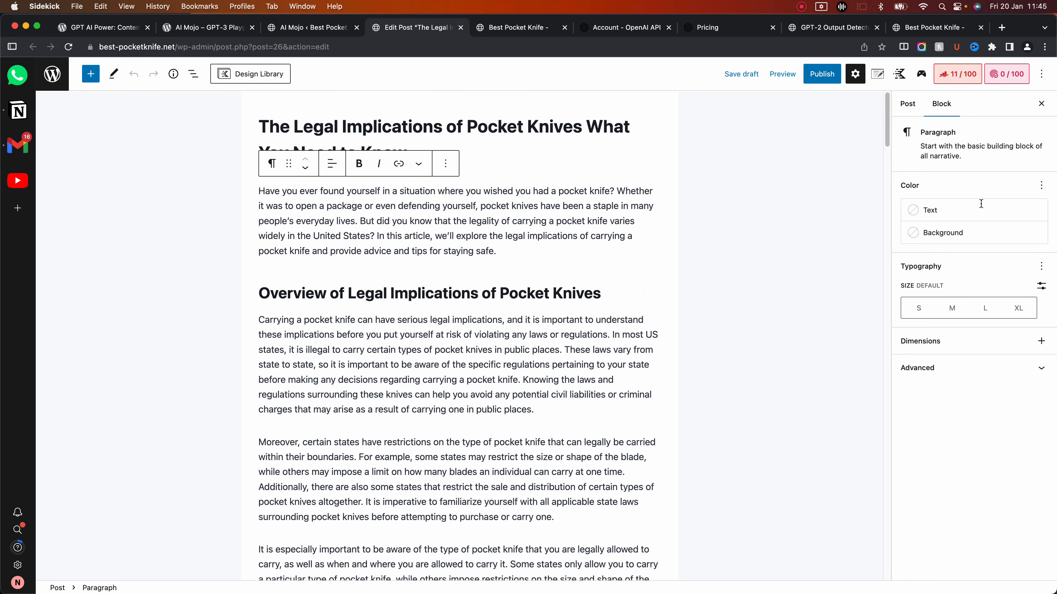
key(Up)
key(Down)
Step: Open the AI Mojo sidebar in the post editor and look over the Playground's mode, prompt, model and response length settings
click(921, 74)
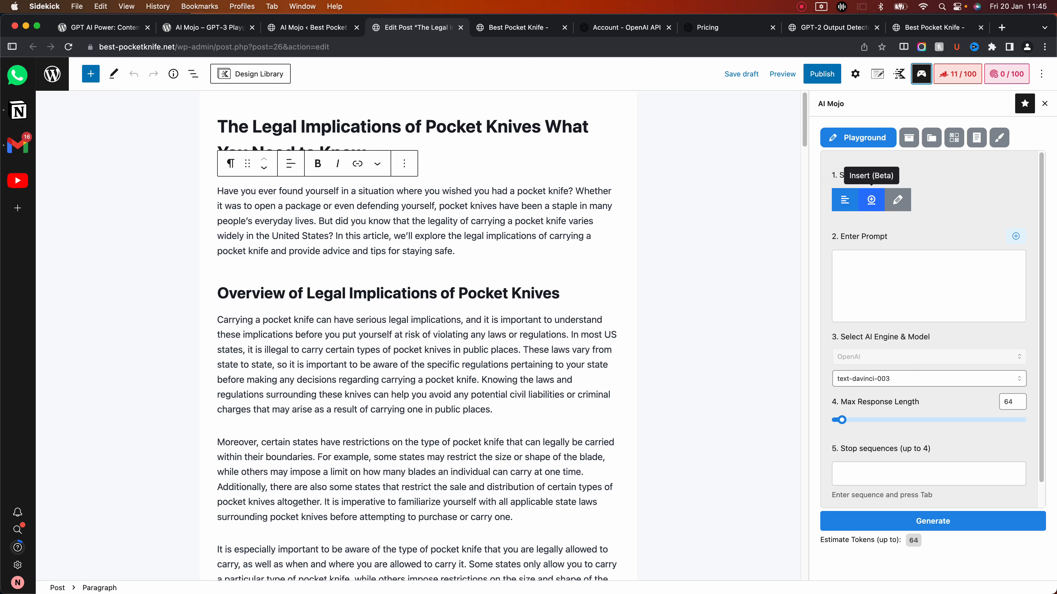
scroll(902, 399, down, 2)
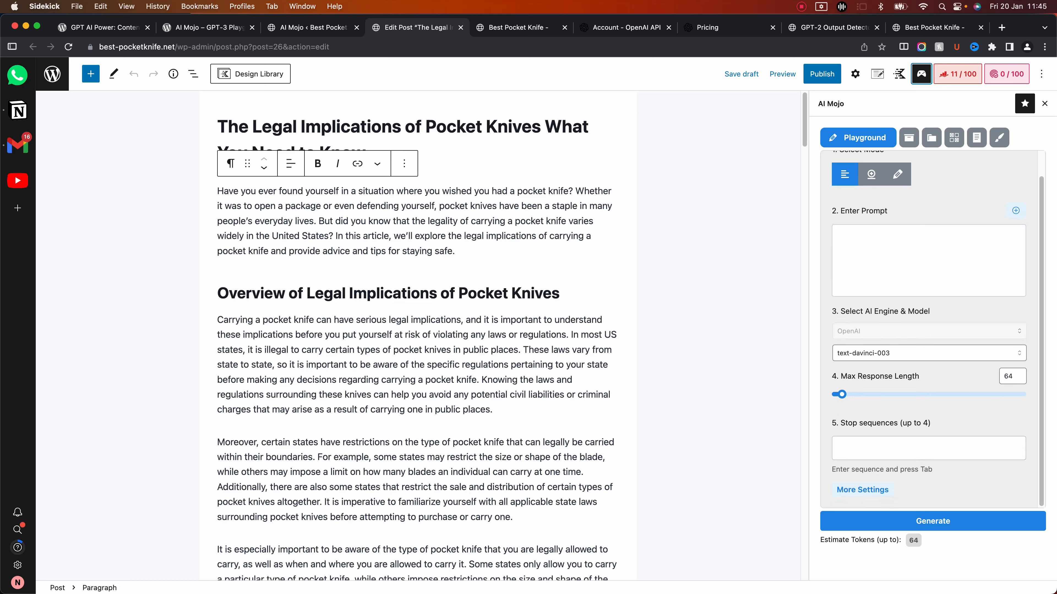
scroll(932, 329, up, 2)
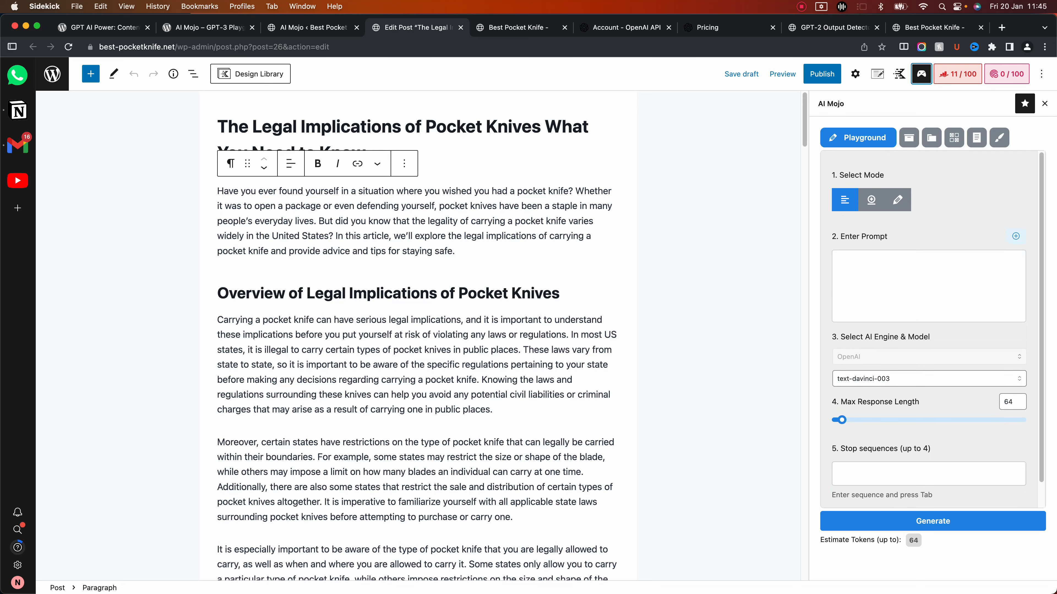
Step: Show AI Mojo's Templates and browse the list of base templates available for selection
click(909, 137)
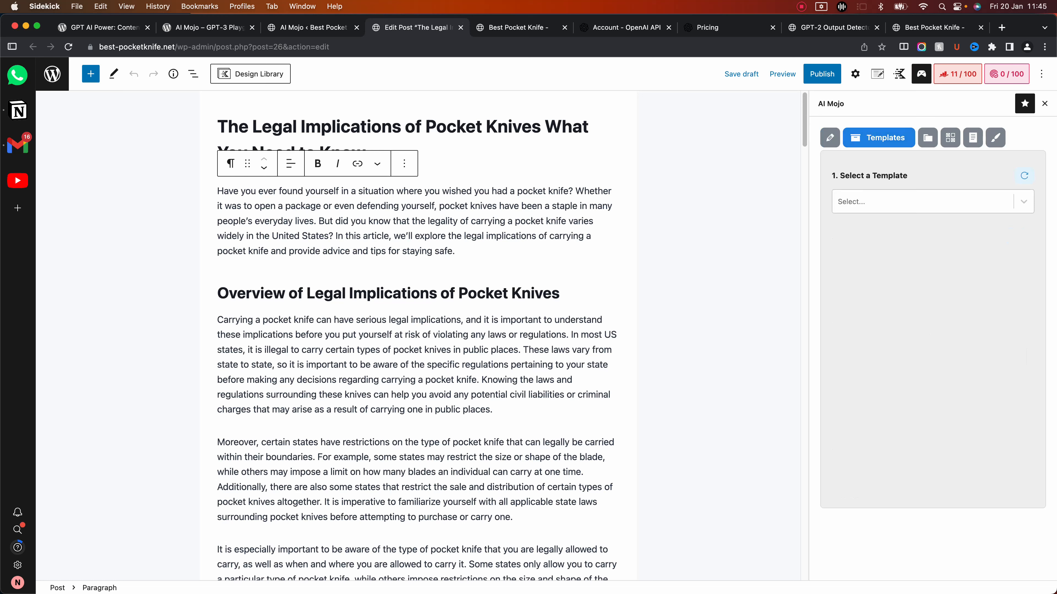
click(932, 202)
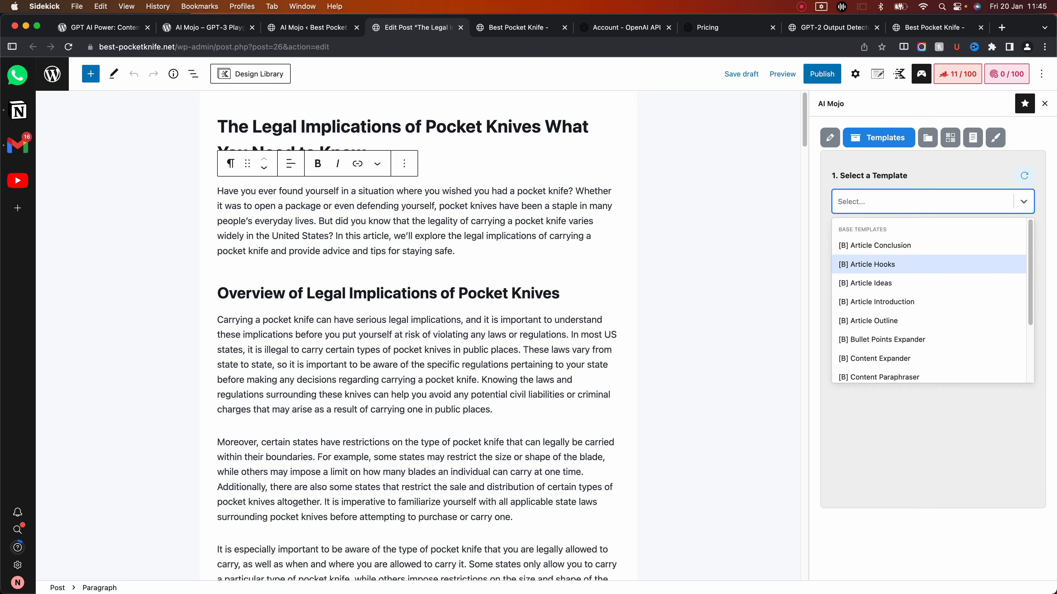
key(Down)
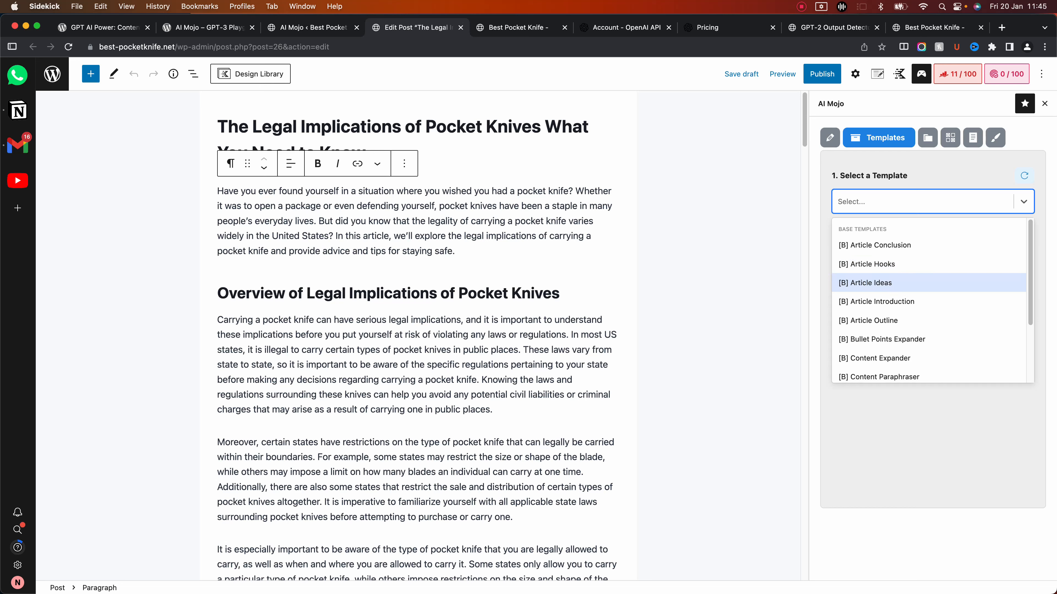
key(Down)
key(Down)
key(Down)
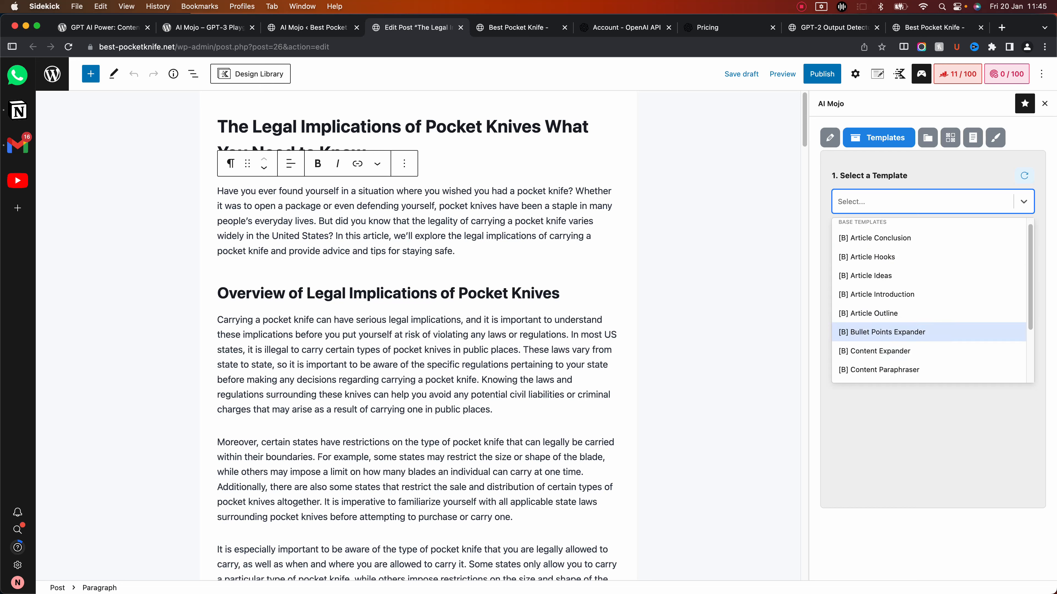
scroll(928, 323, down, 2)
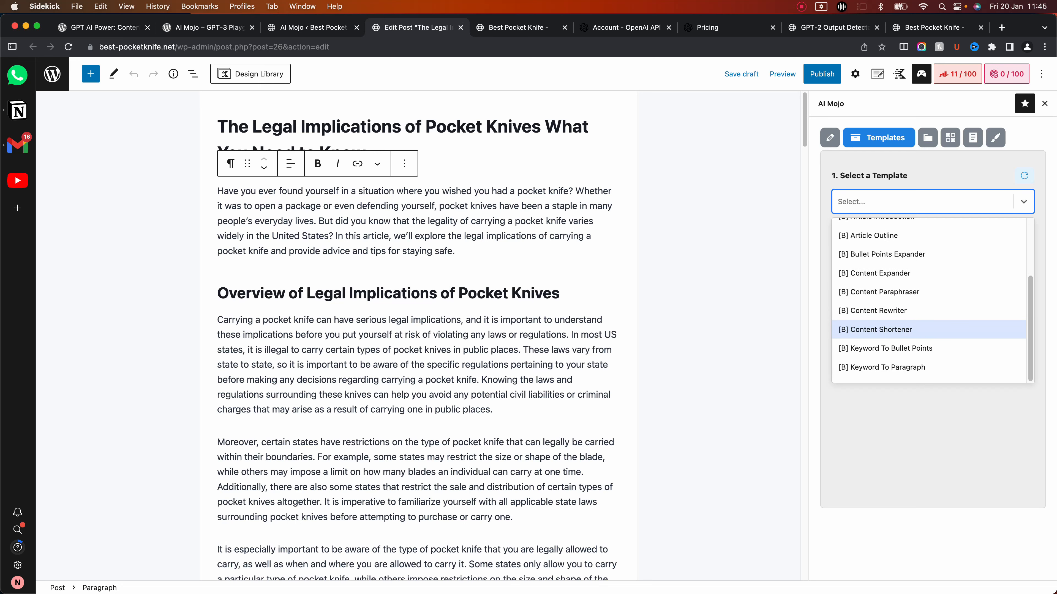
scroll(929, 323, up, 2)
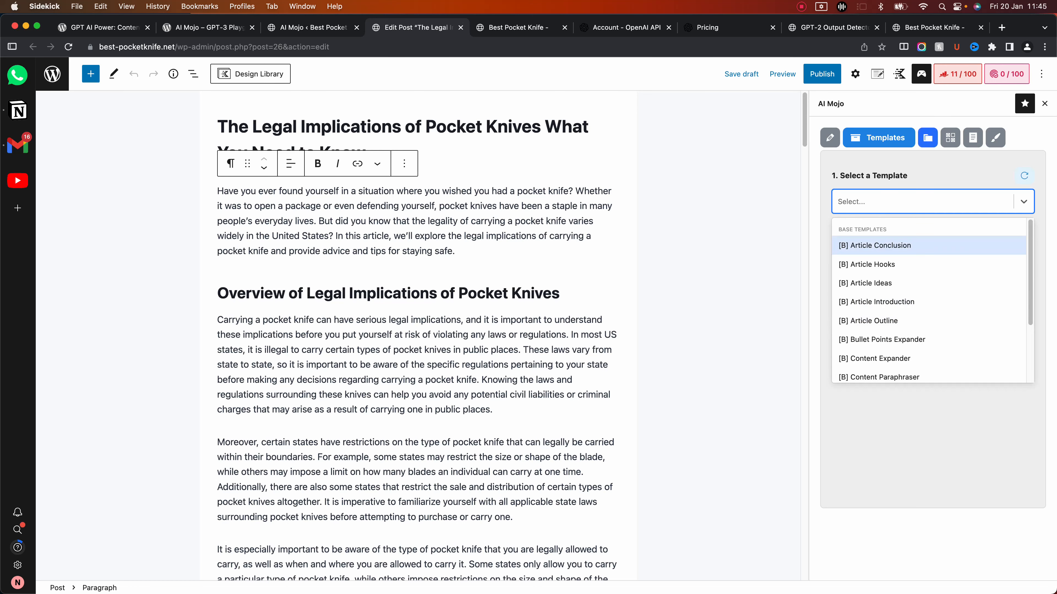
Step: Look over AI Mojo's Wizard and Notes tools, and open DALL·E with its image count and size settings expanded
click(951, 137)
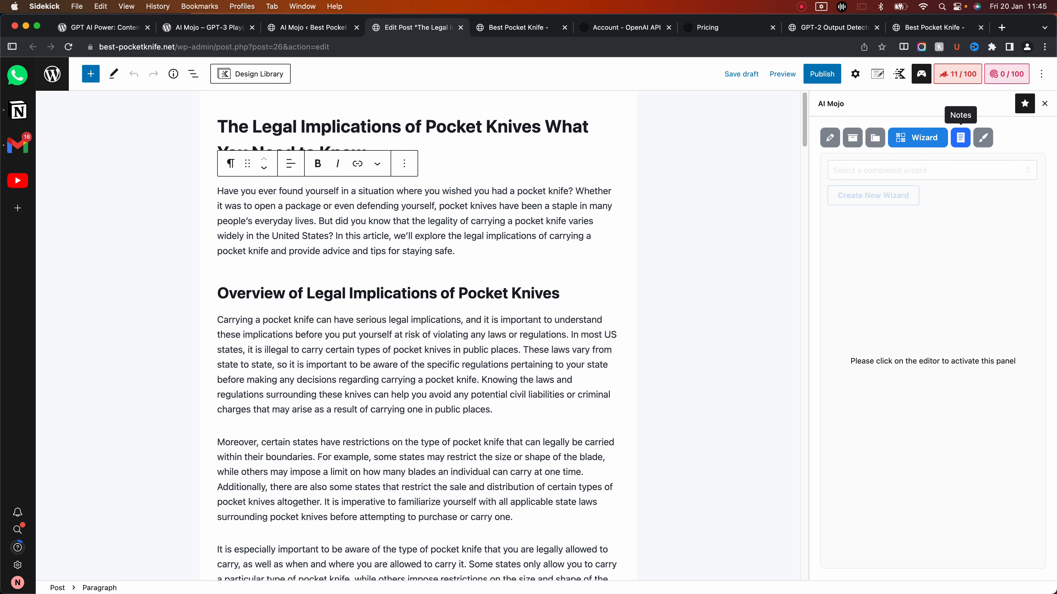
click(960, 137)
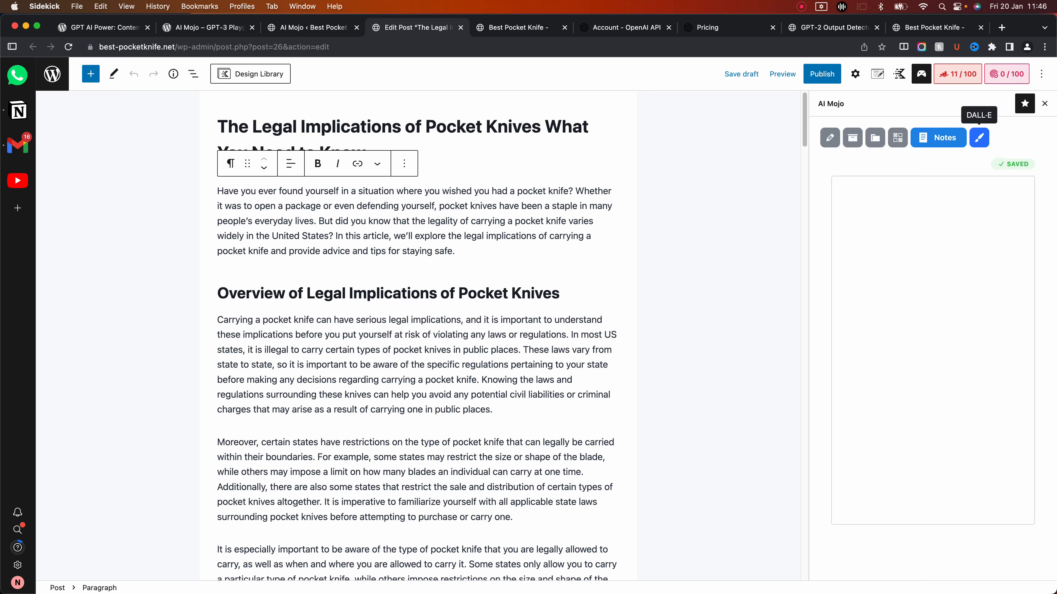
click(979, 137)
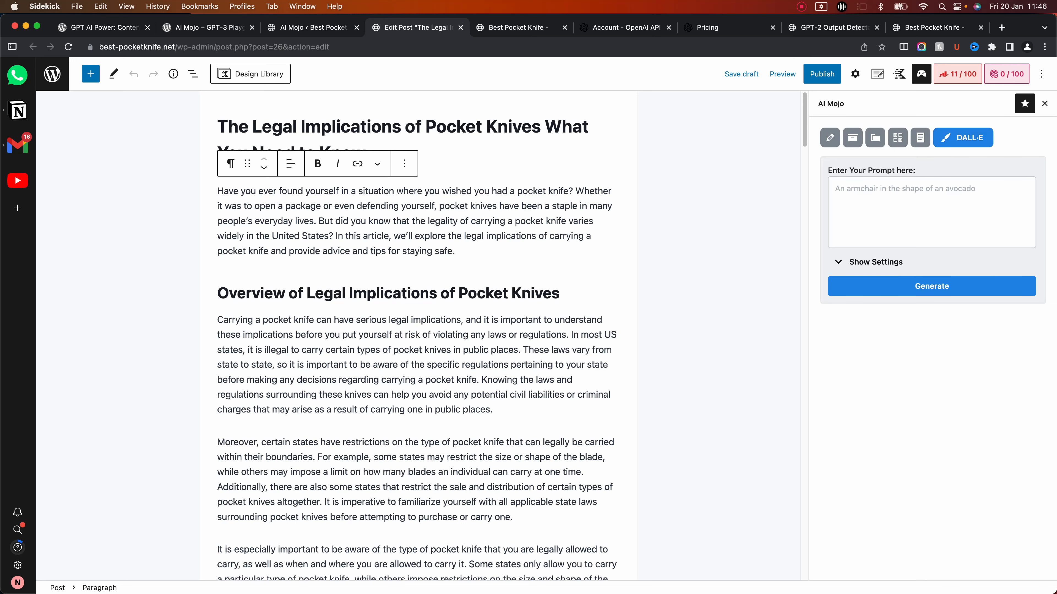
click(873, 262)
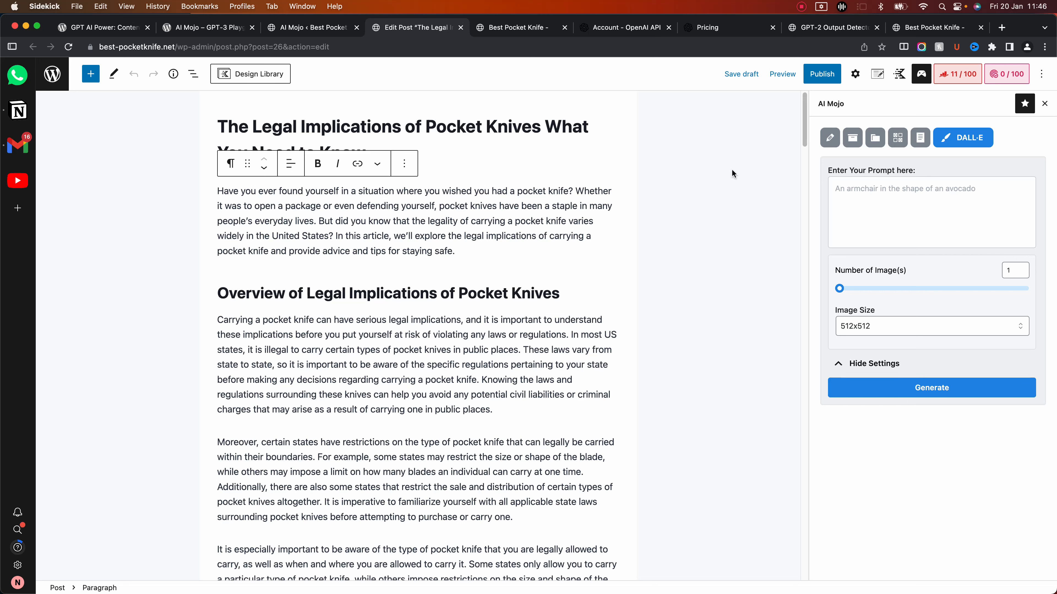
click(728, 129)
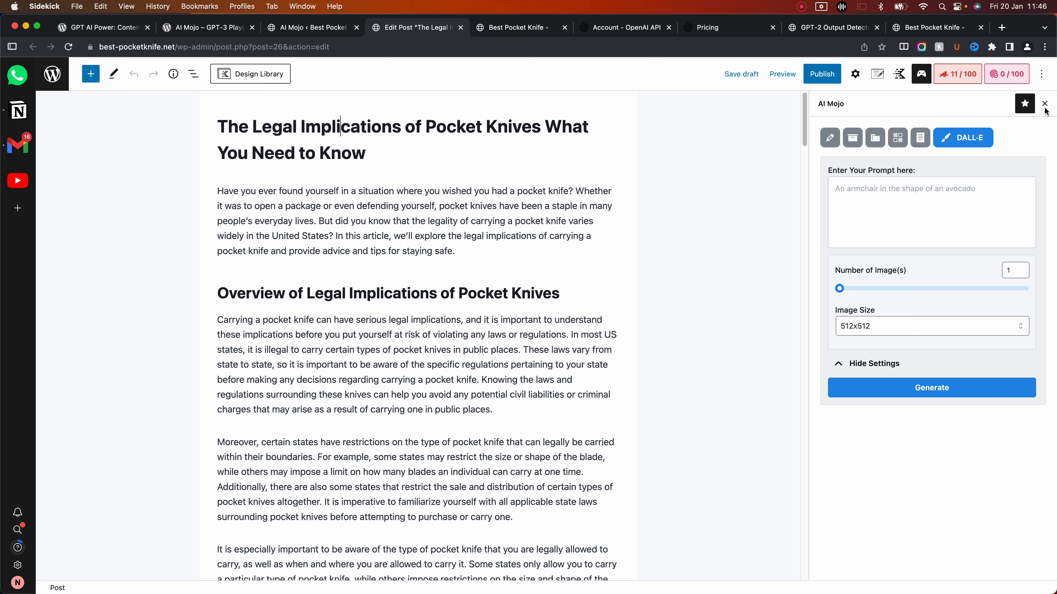
Step: Switch to the OpenAI usage page and reload it to check the 20 January usage and free trial usage after generating the article
click(625, 28)
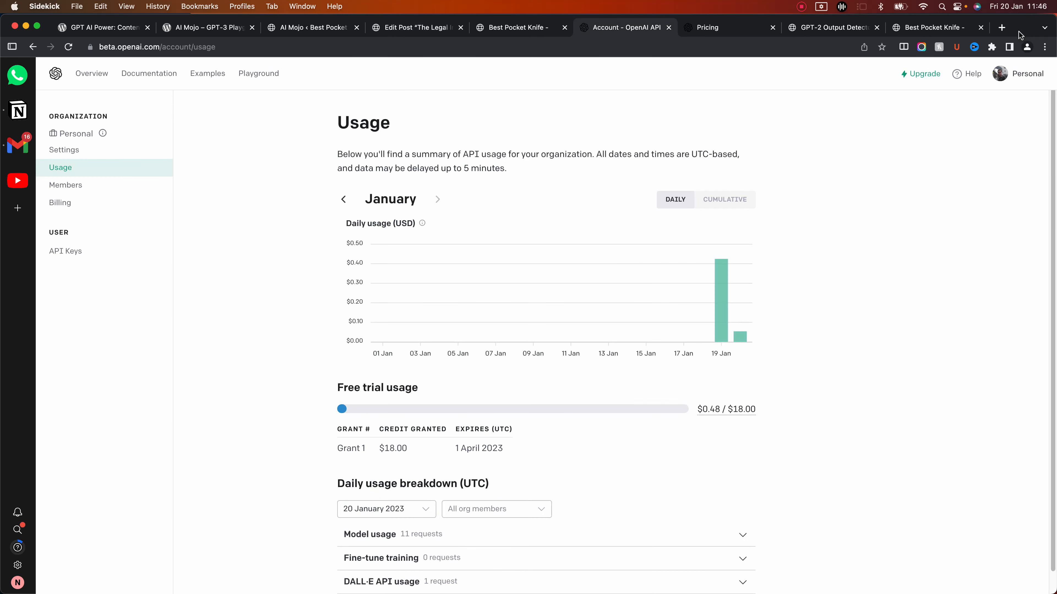
mouse_move(741, 333)
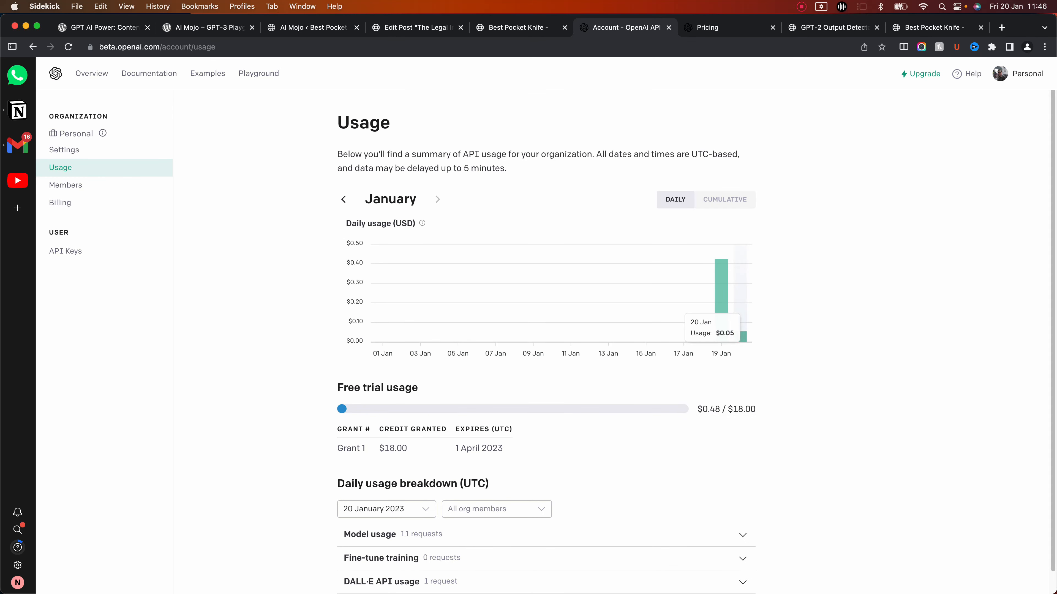
mouse_move(726, 409)
click(694, 50)
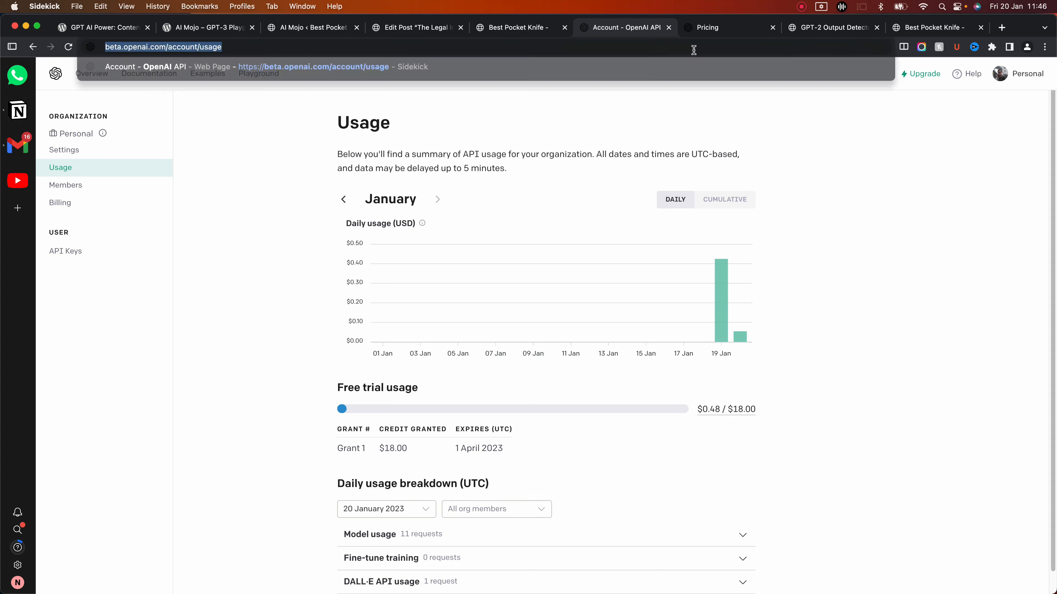
key(Return)
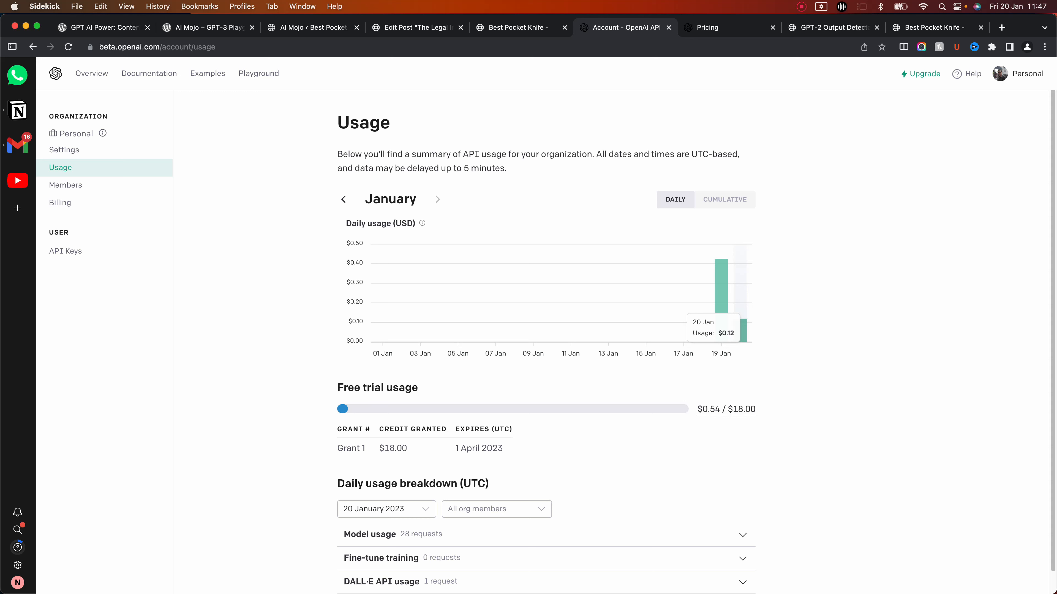
click(713, 46)
key(Return)
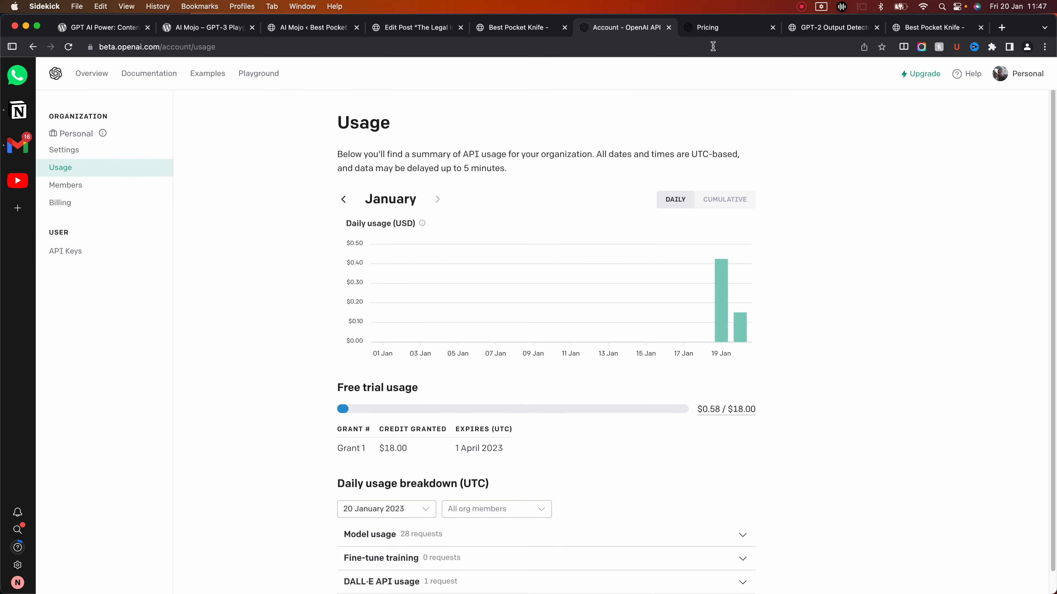
mouse_move(743, 312)
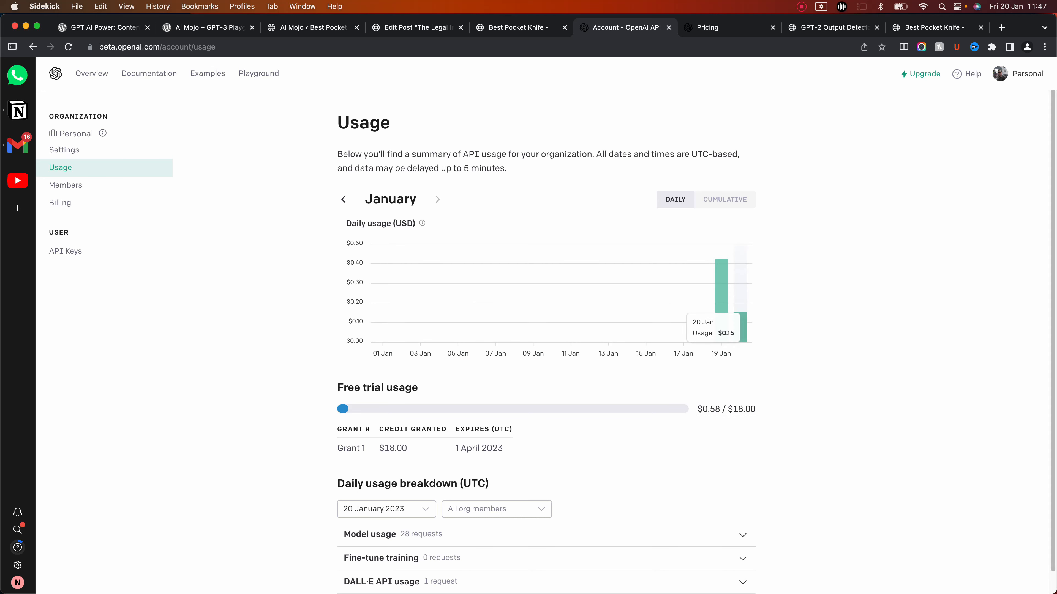
Step: Return to the post editor, copy the article title and add an empty paragraph below the introduction
key(super+3)
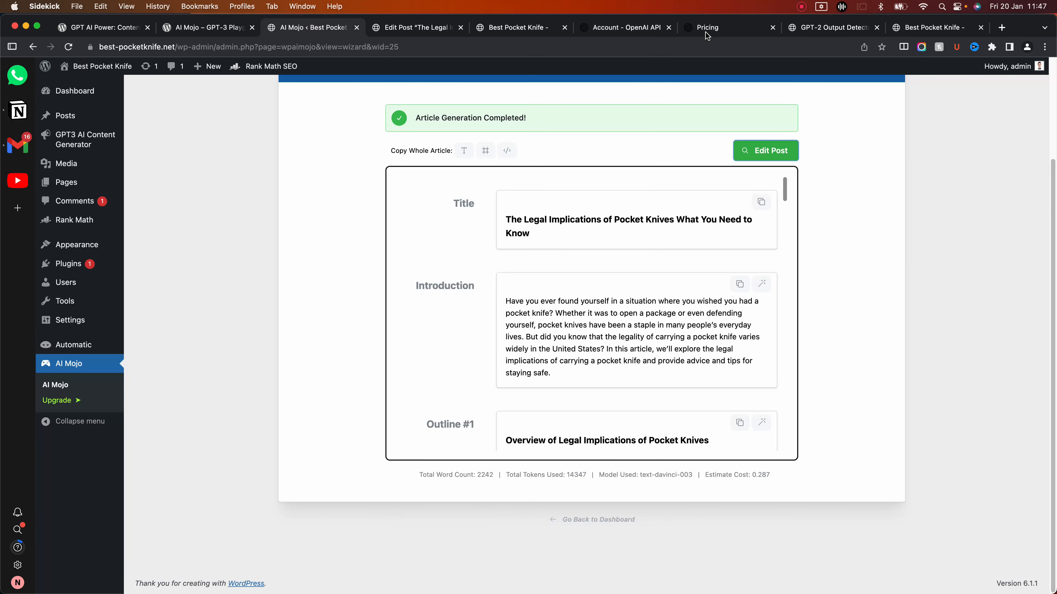
key(super+4)
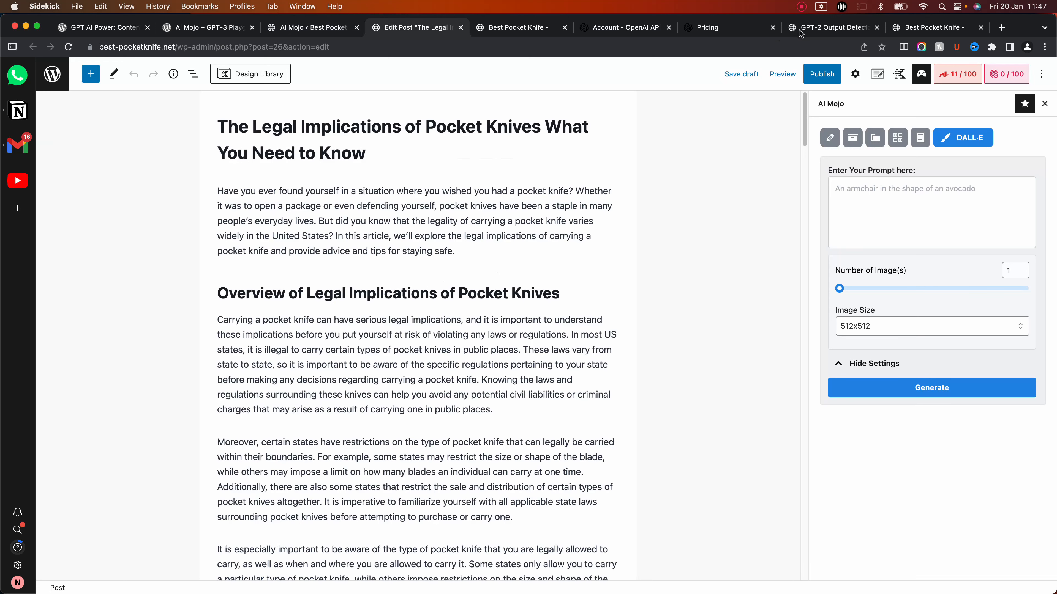
triple_click(703, 130)
key(super+c)
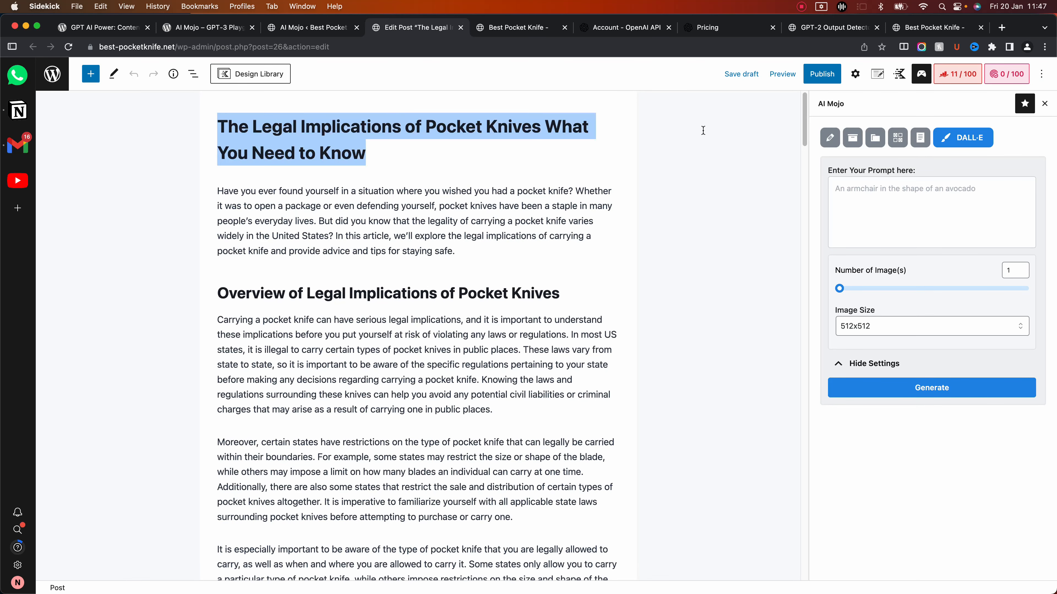
click(867, 251)
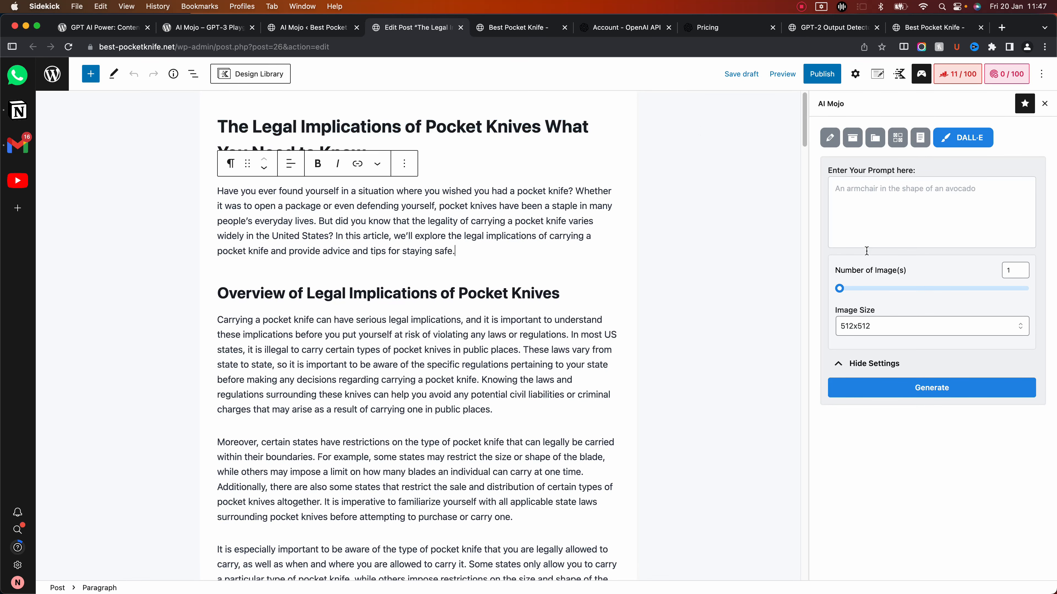
key(Return)
Step: Generate one 512x512 DALL·E image using the copied article title as the prompt, and inspect the result
click(924, 211)
key(super+v)
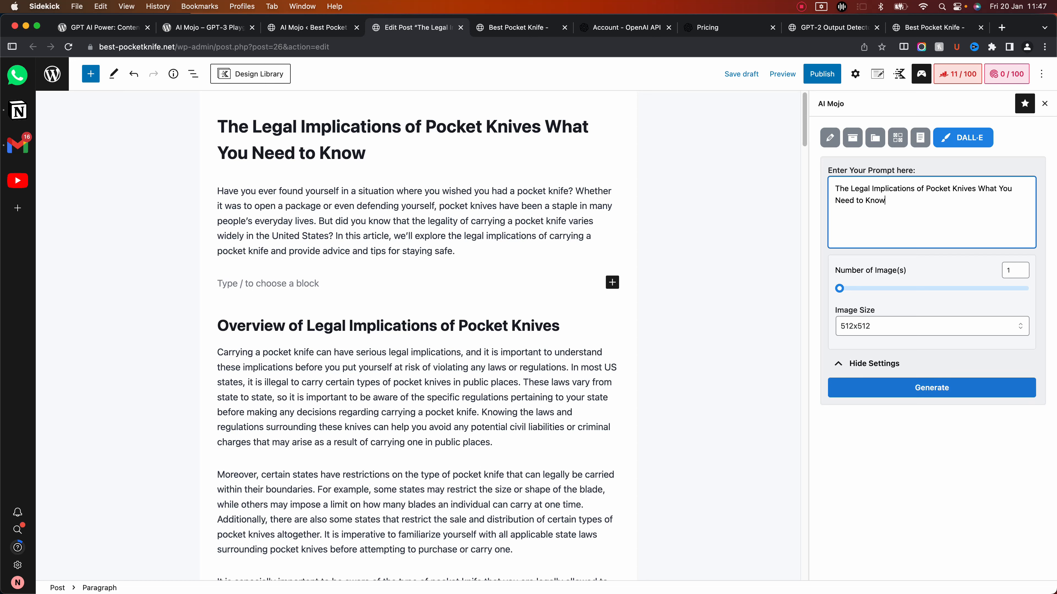
click(931, 388)
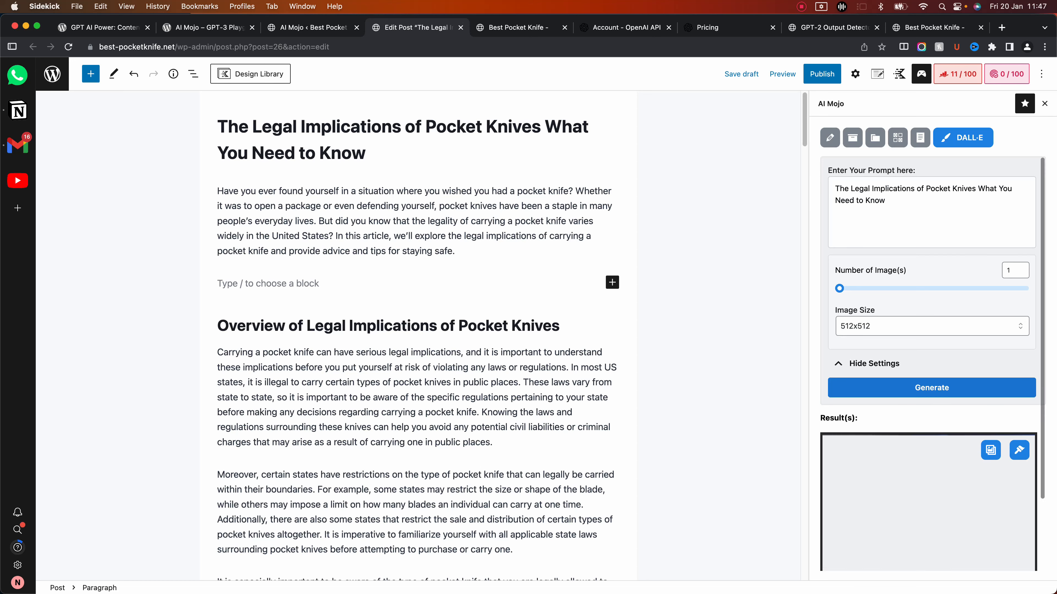
scroll(916, 379, down, 2)
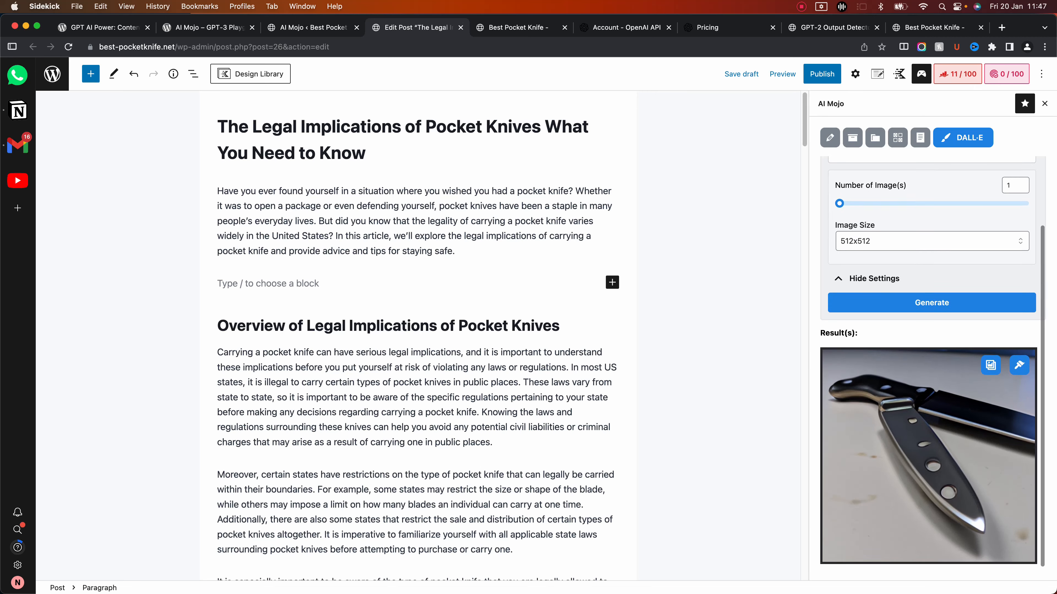
scroll(932, 370, up, 2)
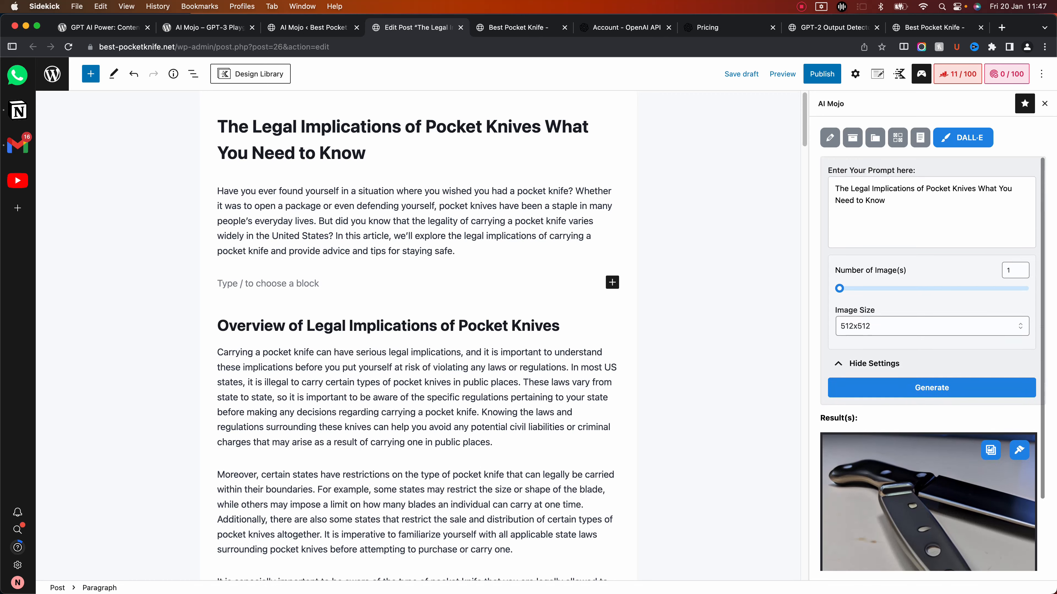
scroll(932, 362, down, 1)
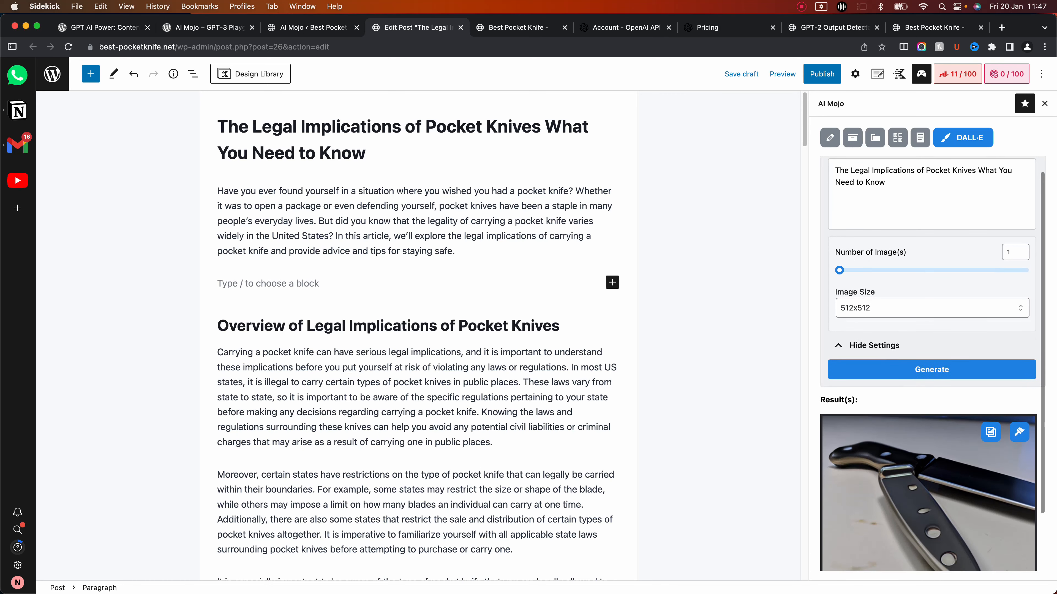
scroll(932, 362, down, 2)
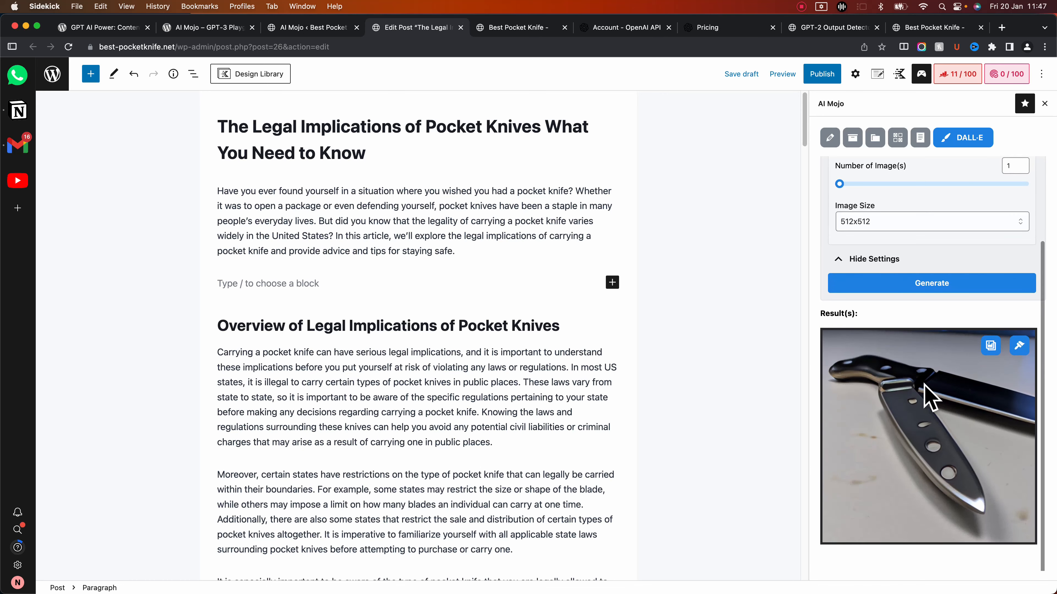
scroll(932, 362, up, 2)
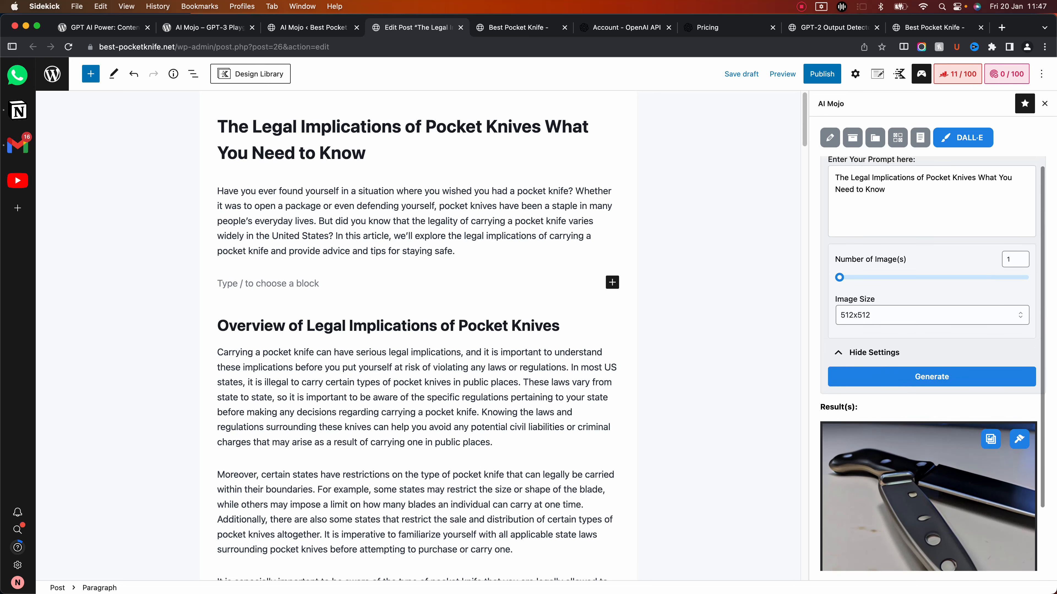
Step: Save the generated DALL·E knife image to the media library and set it as the post's featured image
scroll(932, 362, down, 2)
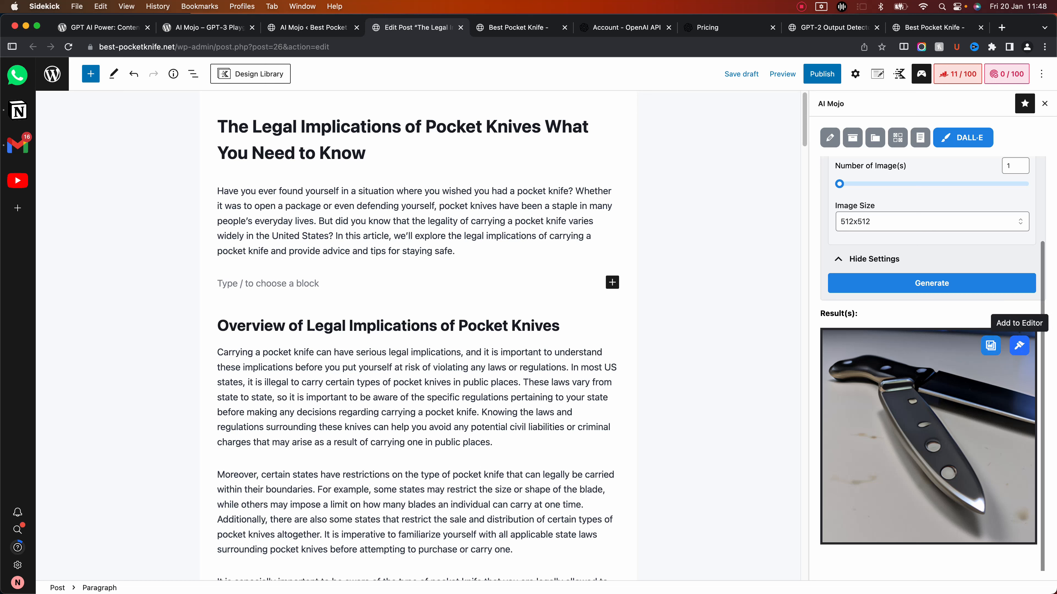
click(1020, 346)
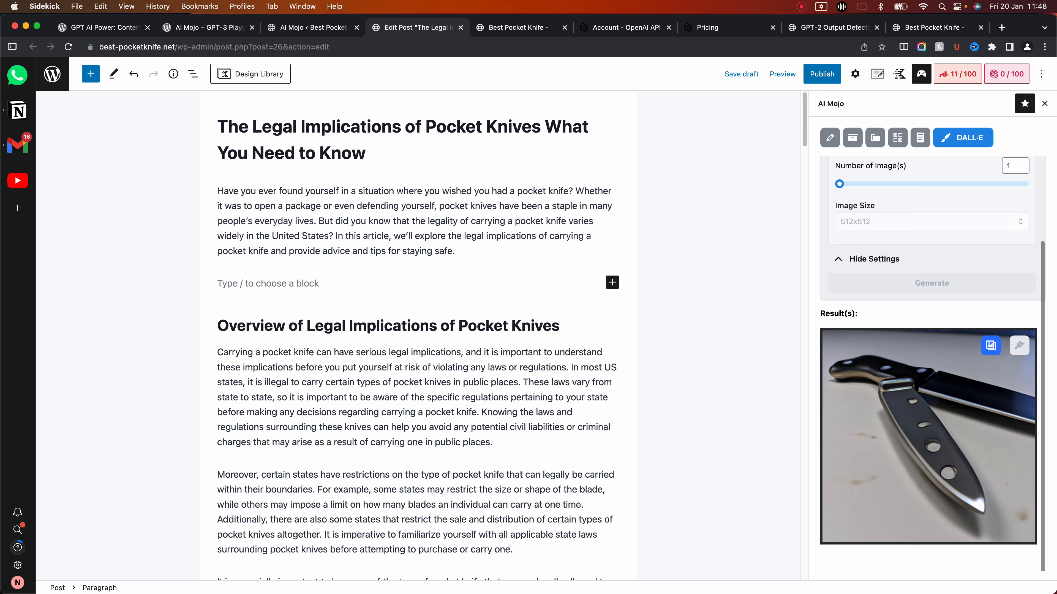
click(509, 192)
click(899, 103)
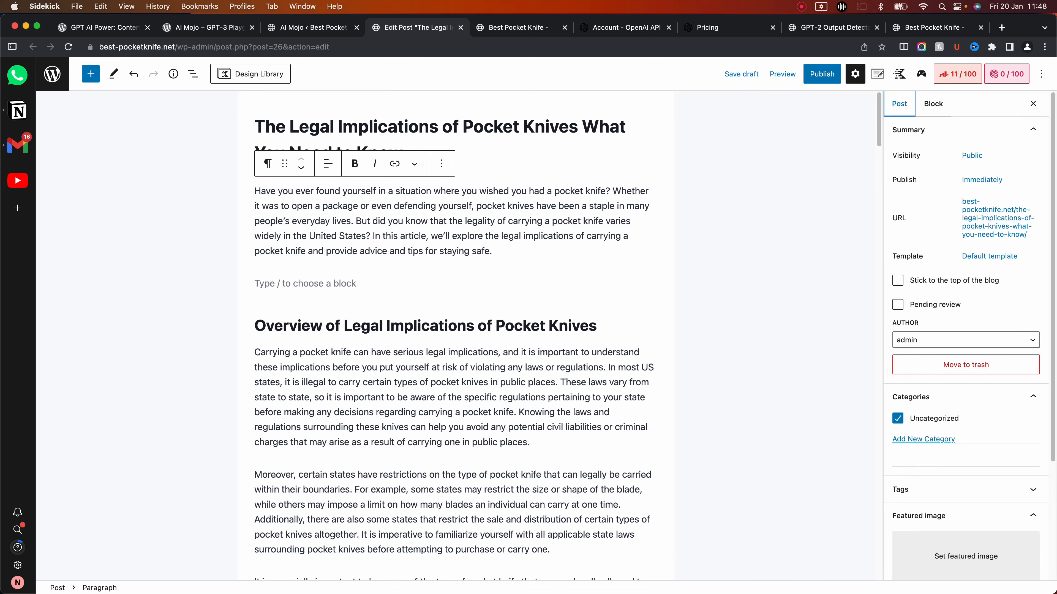
scroll(965, 333, down, 3)
click(966, 503)
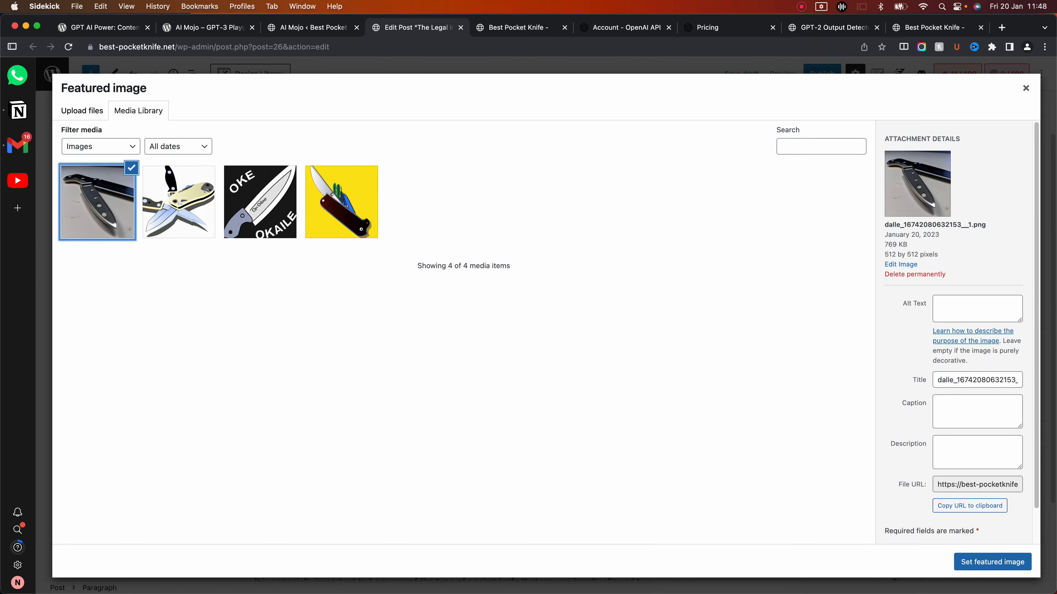
click(1000, 562)
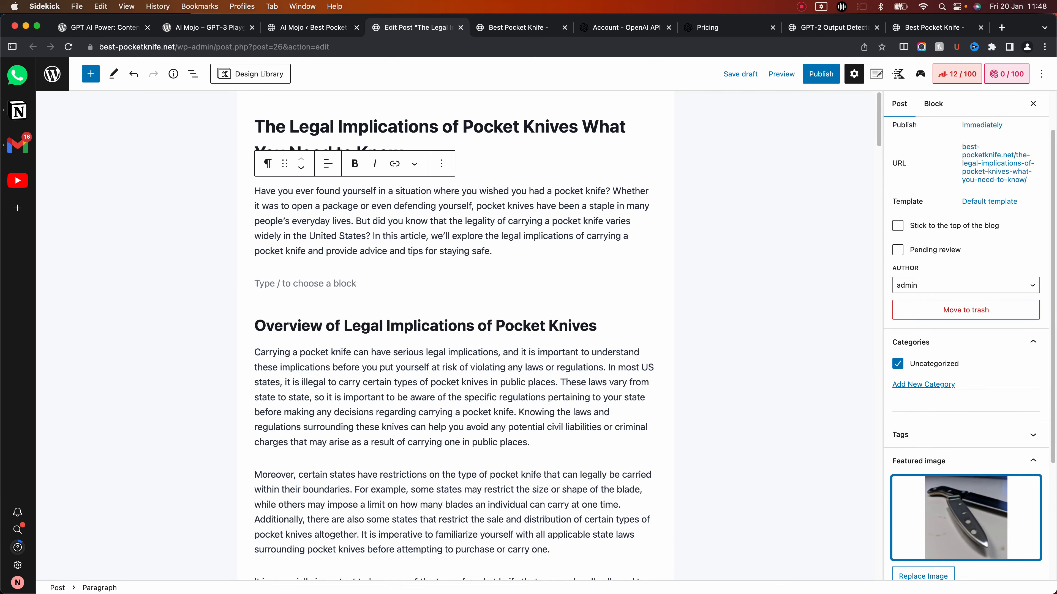
click(980, 136)
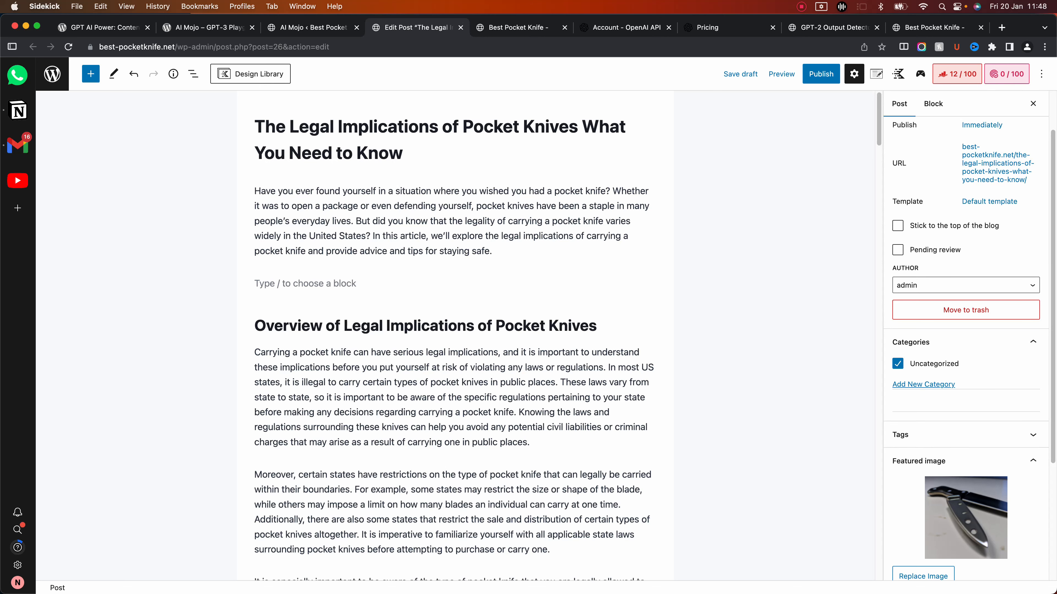
Step: Shorten the post's permalink in the Rank Math snippet editor to "legal-implications-of-pocket-knives-need-to-know"
click(957, 74)
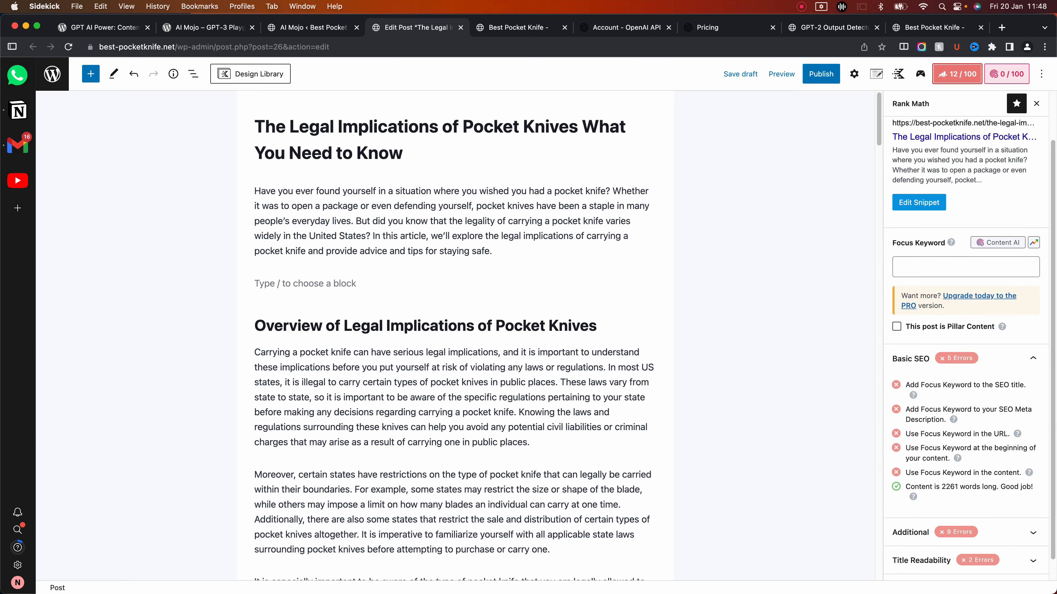
click(918, 203)
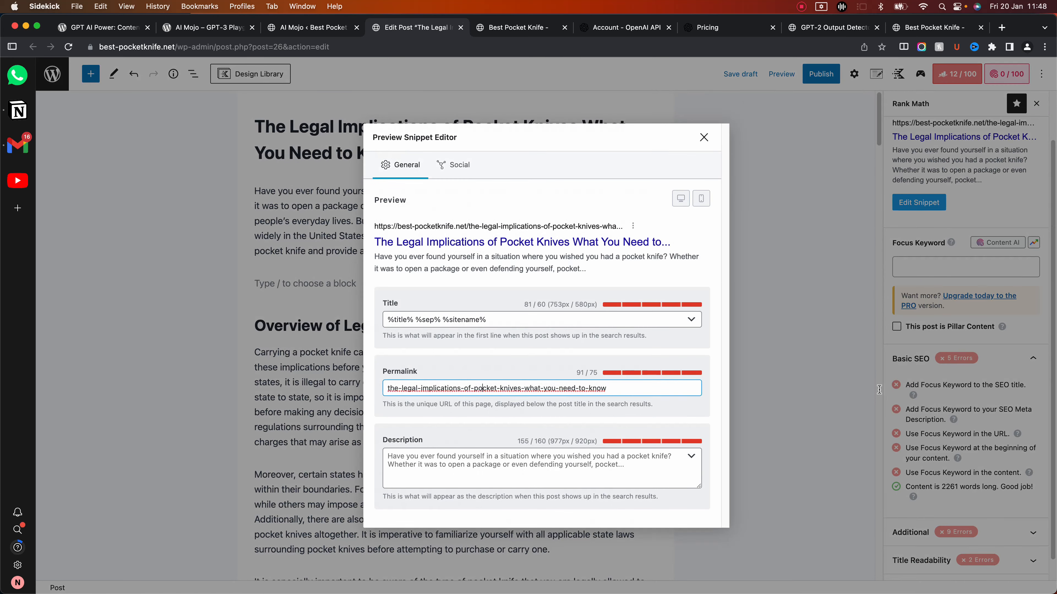
triple_click(483, 388)
click(474, 388)
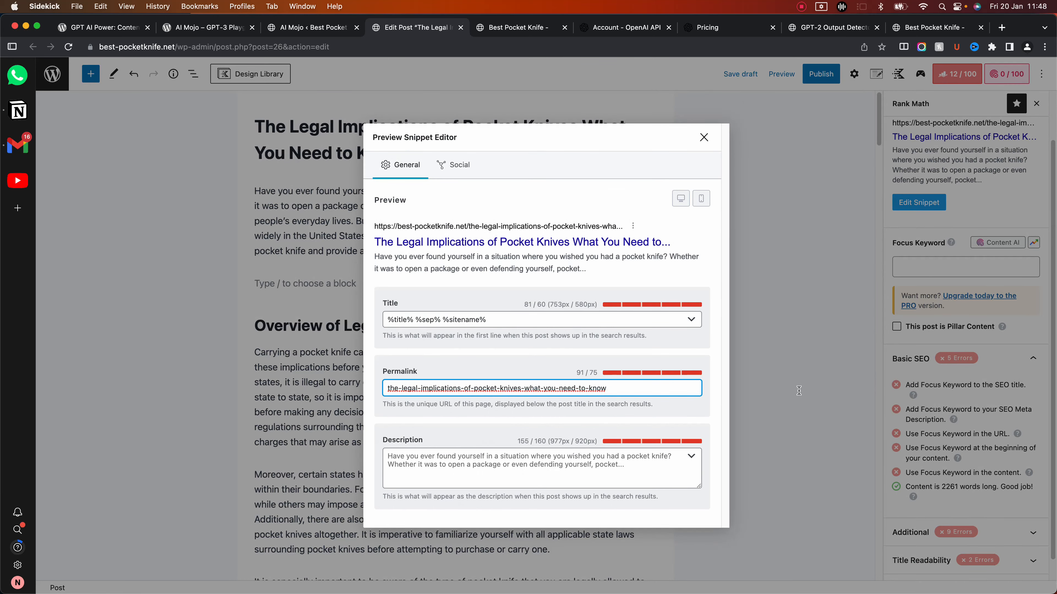
drag(402, 388, 373, 387)
key(BackSpace)
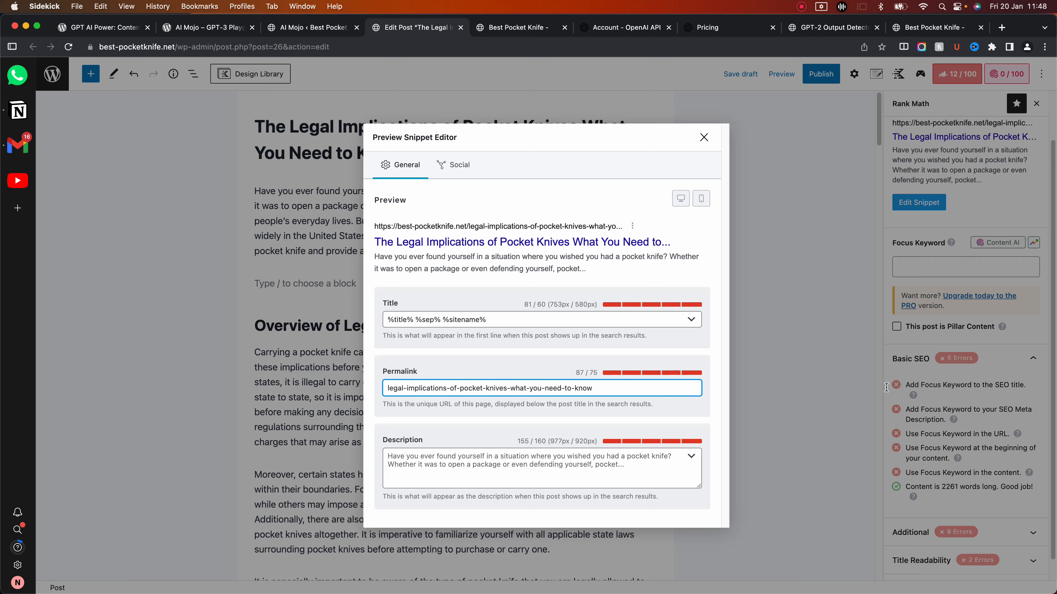
drag(541, 388, 510, 388)
key(BackSpace)
click(704, 137)
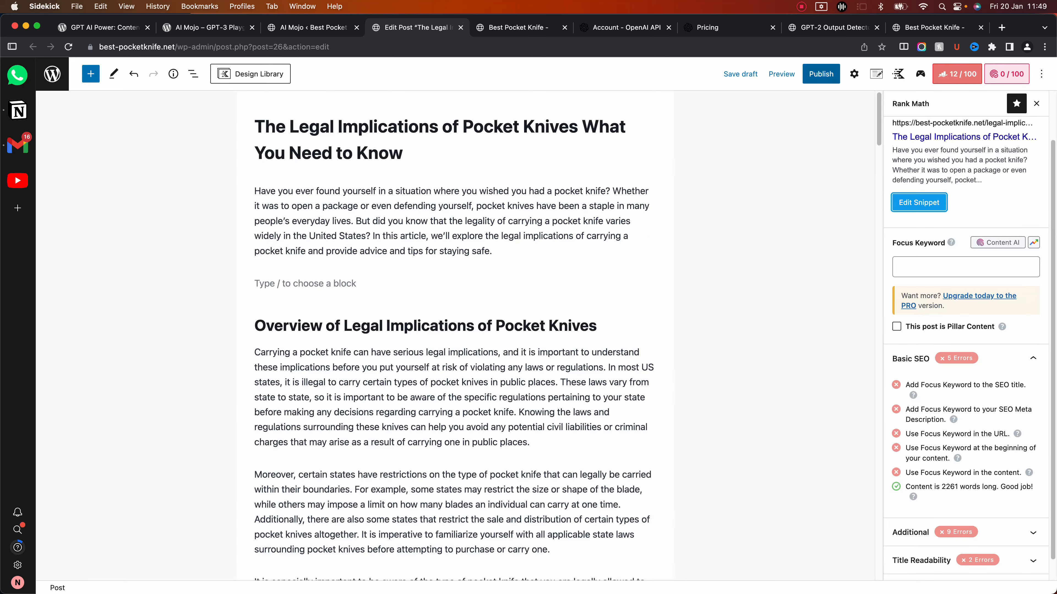
Step: Publish the pocket knives article and skim through its sections in the editor
click(821, 74)
click(944, 74)
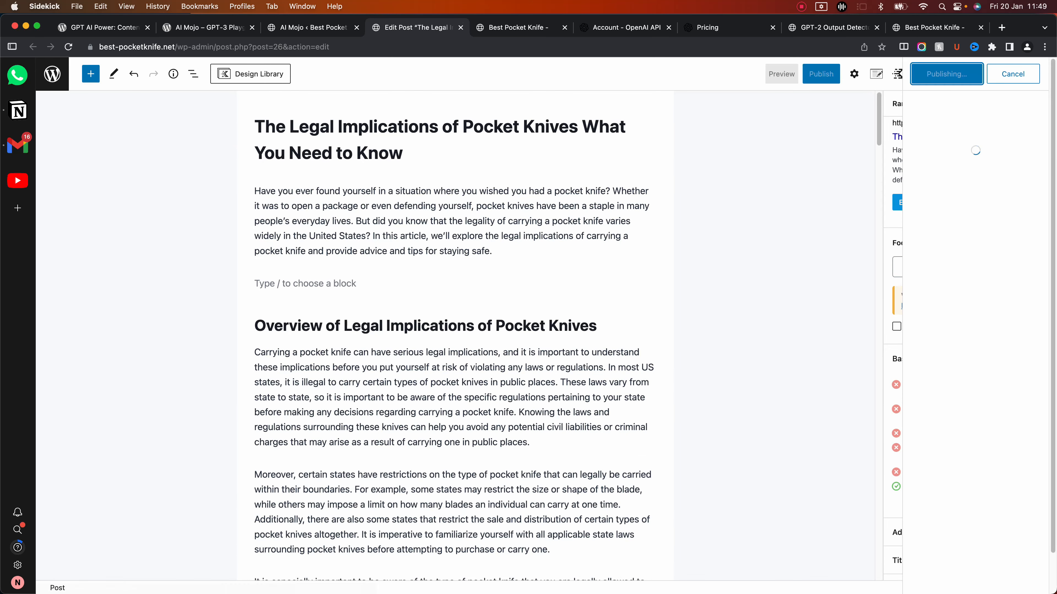
scroll(1034, 171, down, 17)
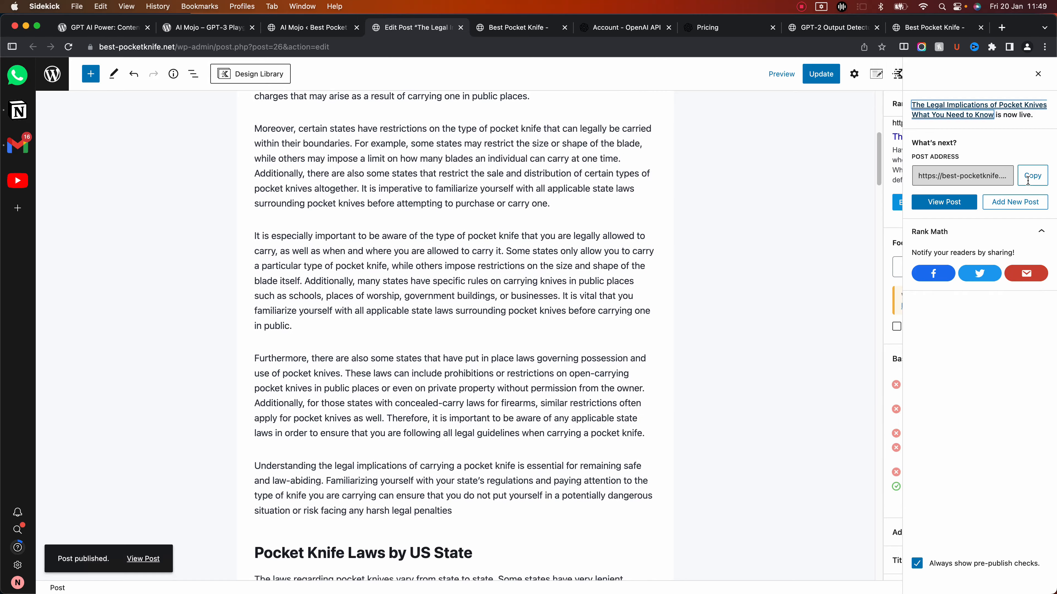
scroll(1027, 179, down, 15)
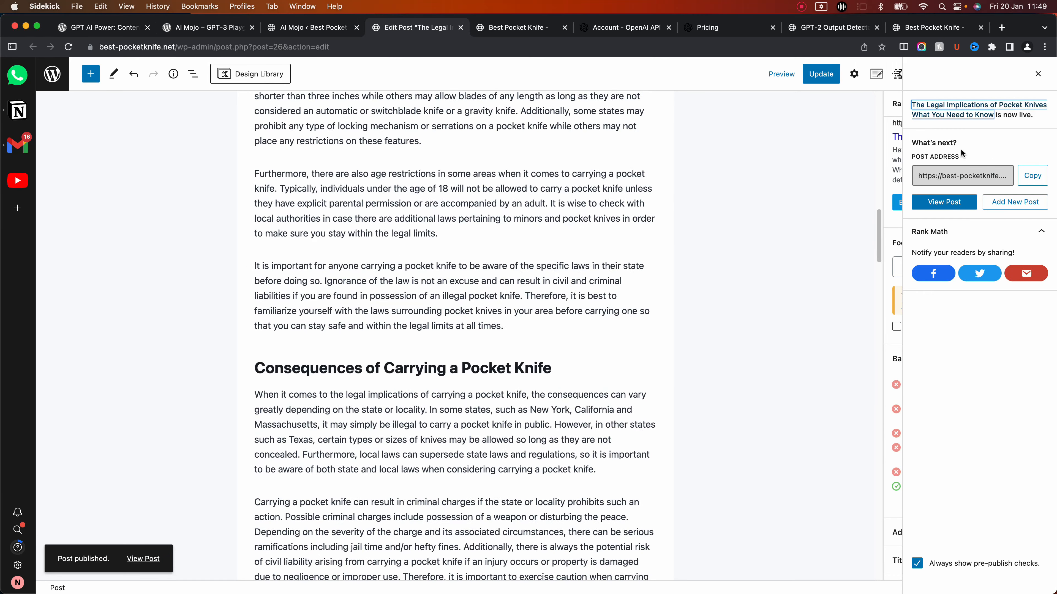
scroll(943, 179, down, 15)
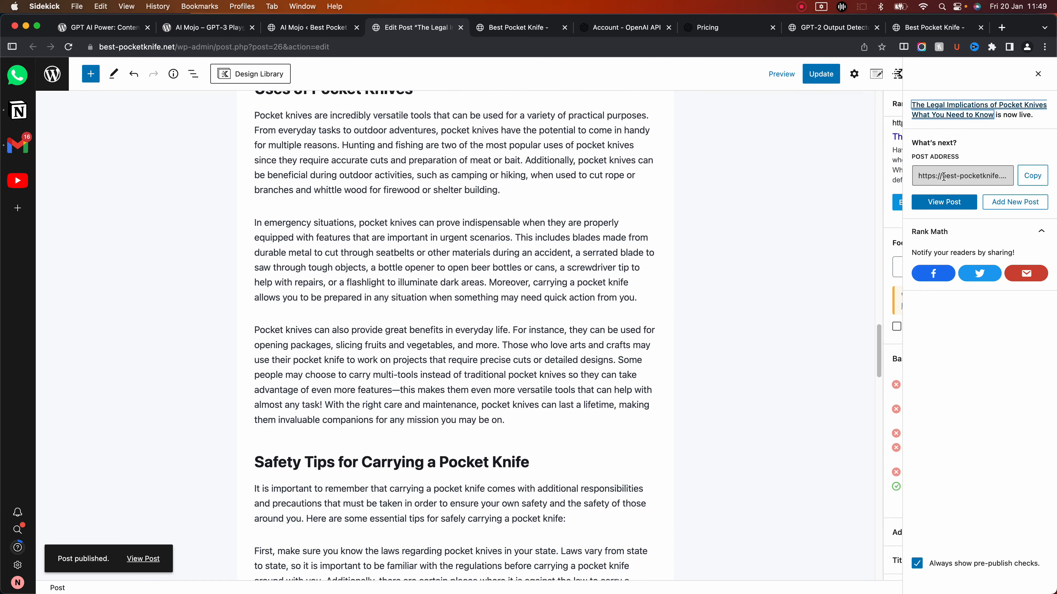
scroll(911, 160, up, 15)
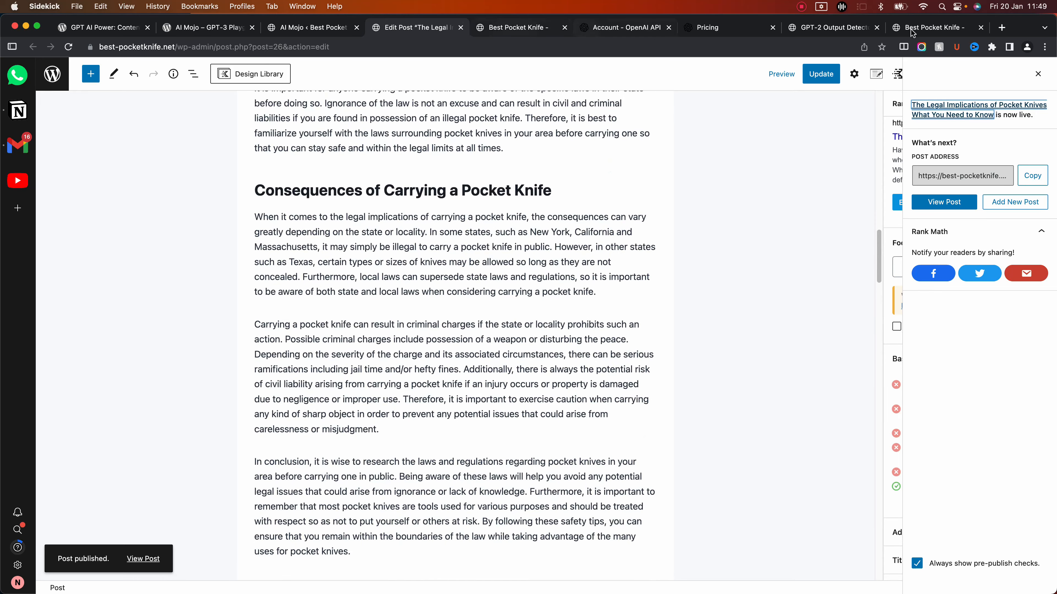
Step: Refresh the site's home page, open the newly published "The Legal Implications of Pocket Knives" article and look through it
click(913, 28)
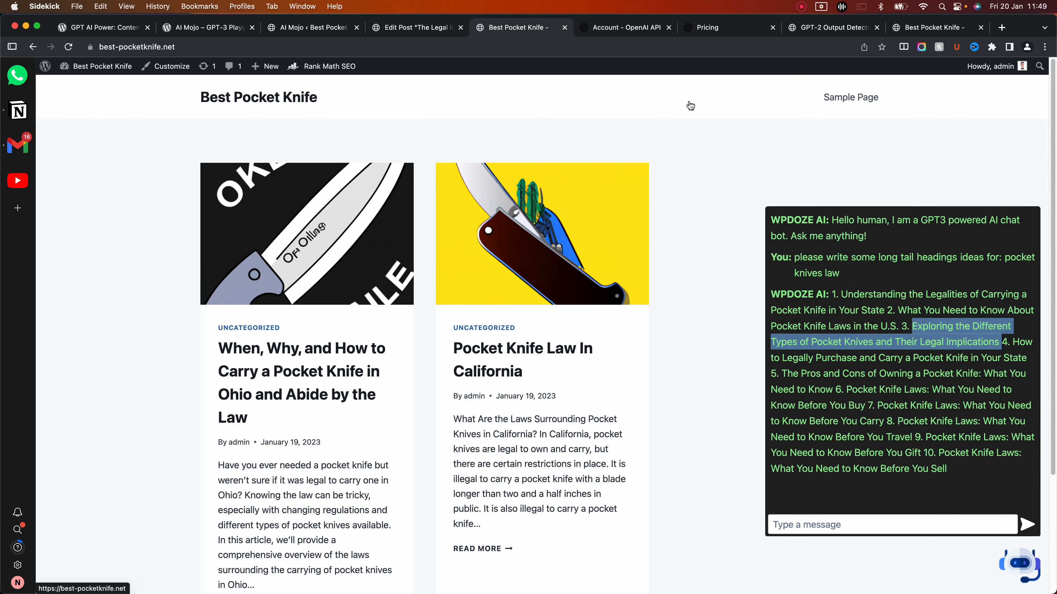
click(702, 107)
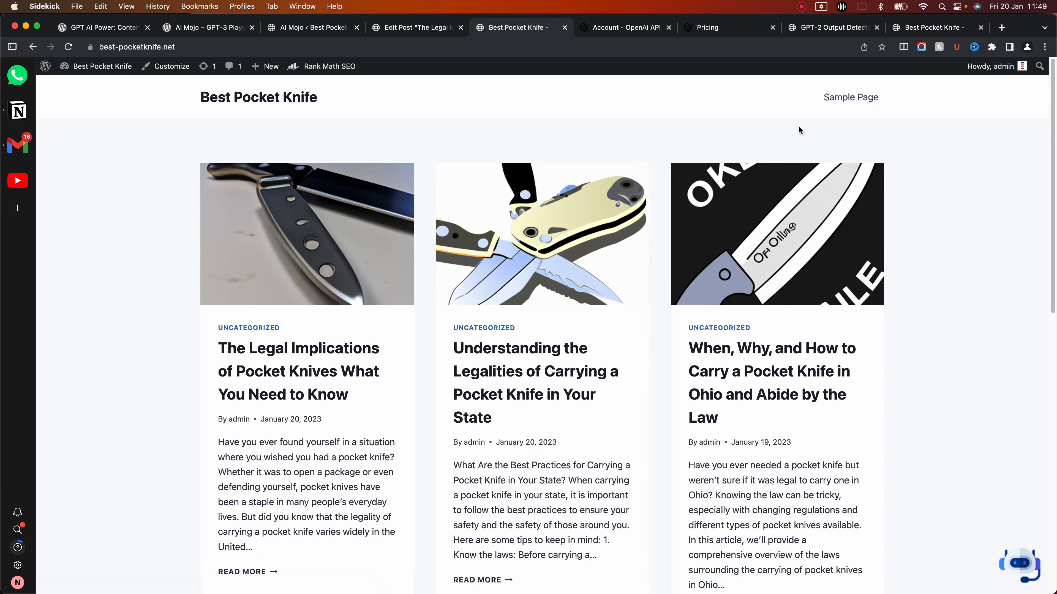
scroll(757, 157, down, 5)
scroll(757, 157, up, 5)
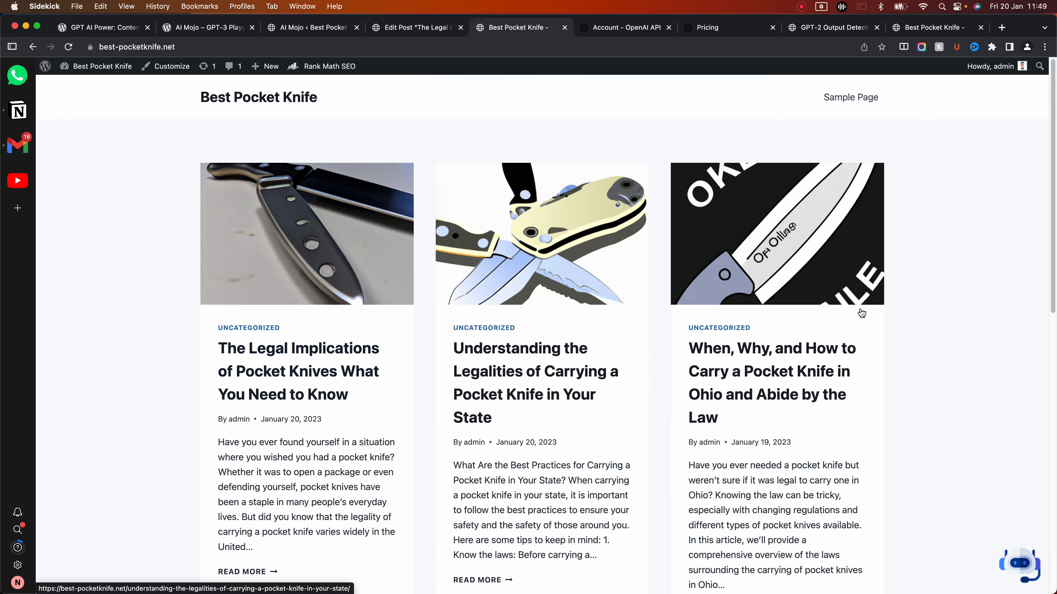
click(721, 378)
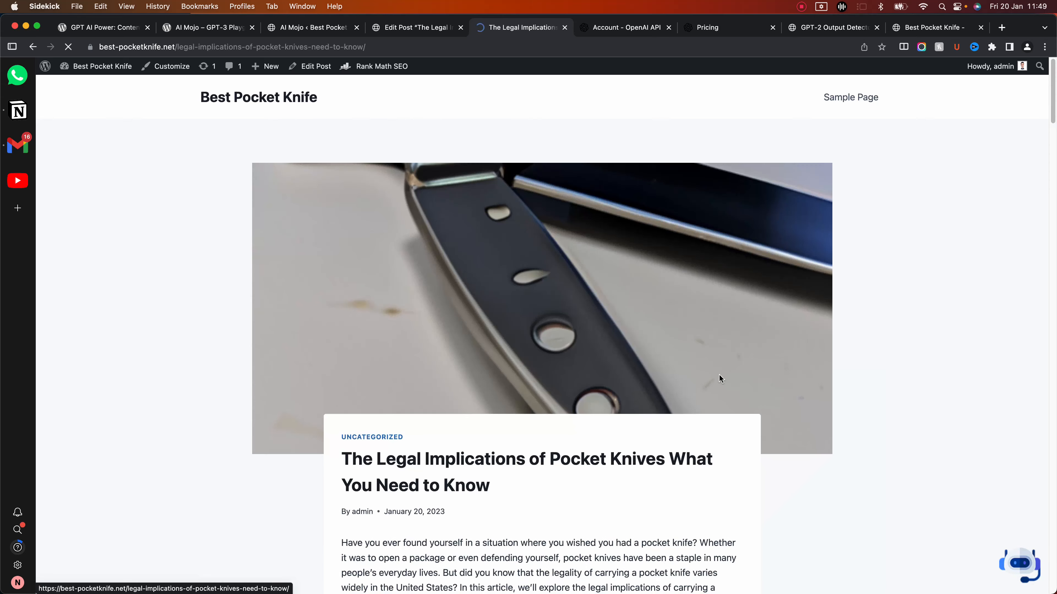
scroll(1039, 229, down, 15)
scroll(1038, 230, down, 20)
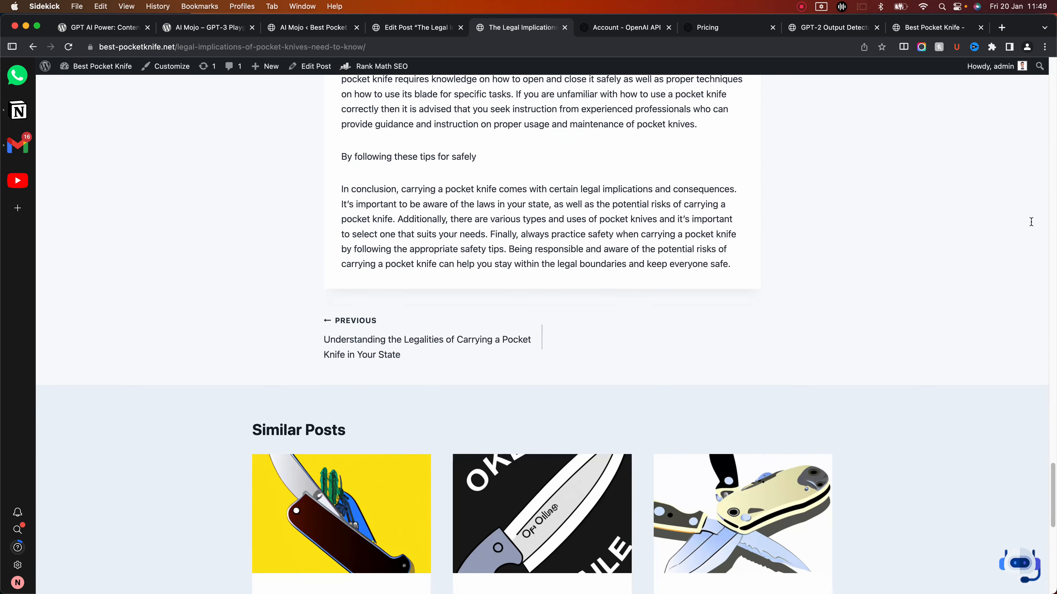
scroll(1031, 222, up, 20)
scroll(1031, 221, up, 15)
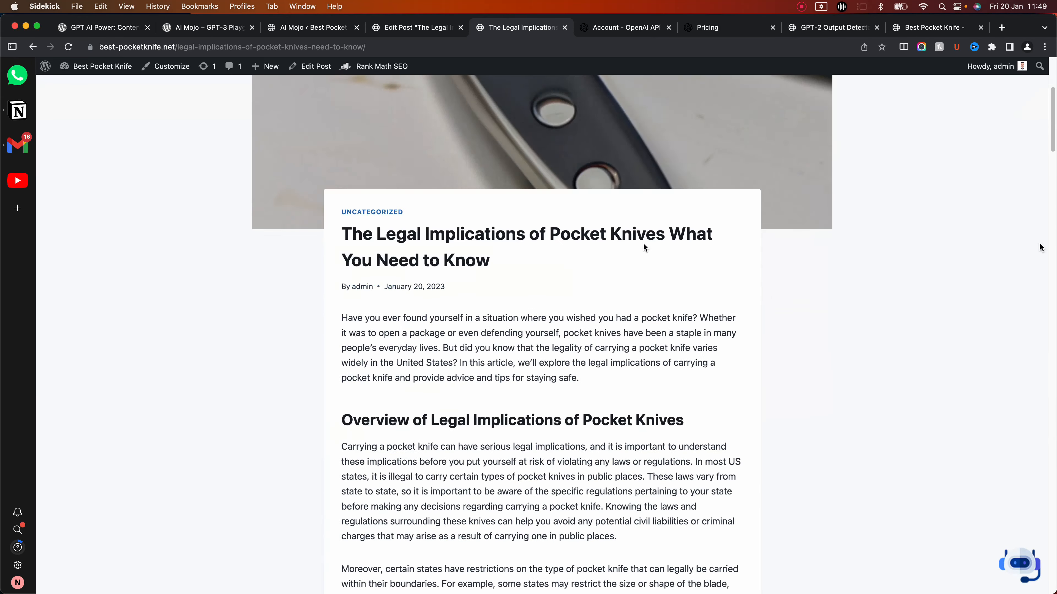
Step: Copy the article's introduction paragraph and run it through the GPT-2 Output Detector in place of the previous text
triple_click(736, 315)
key(super+c)
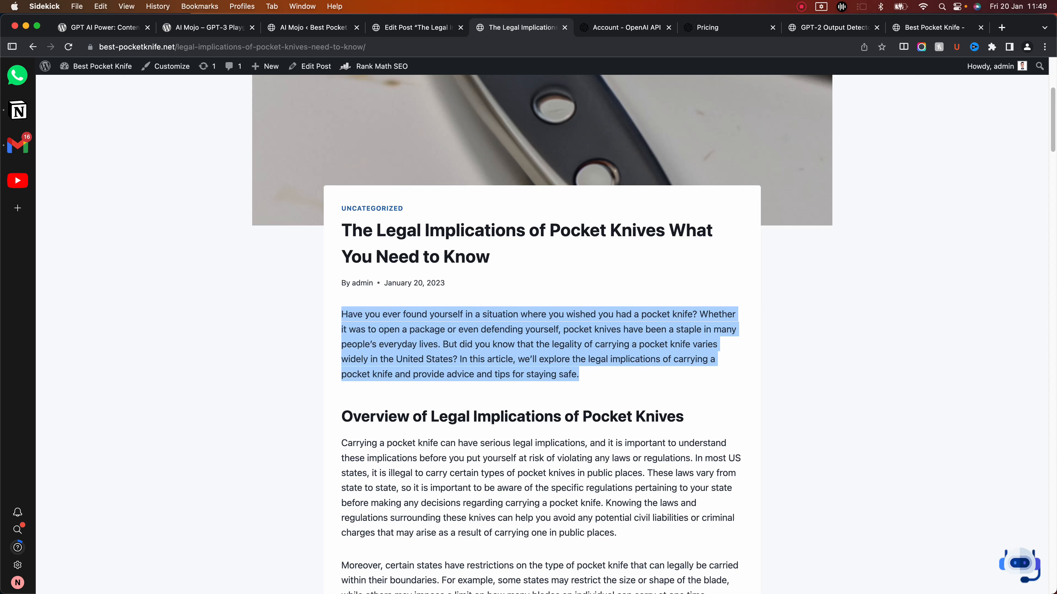
click(936, 27)
click(832, 26)
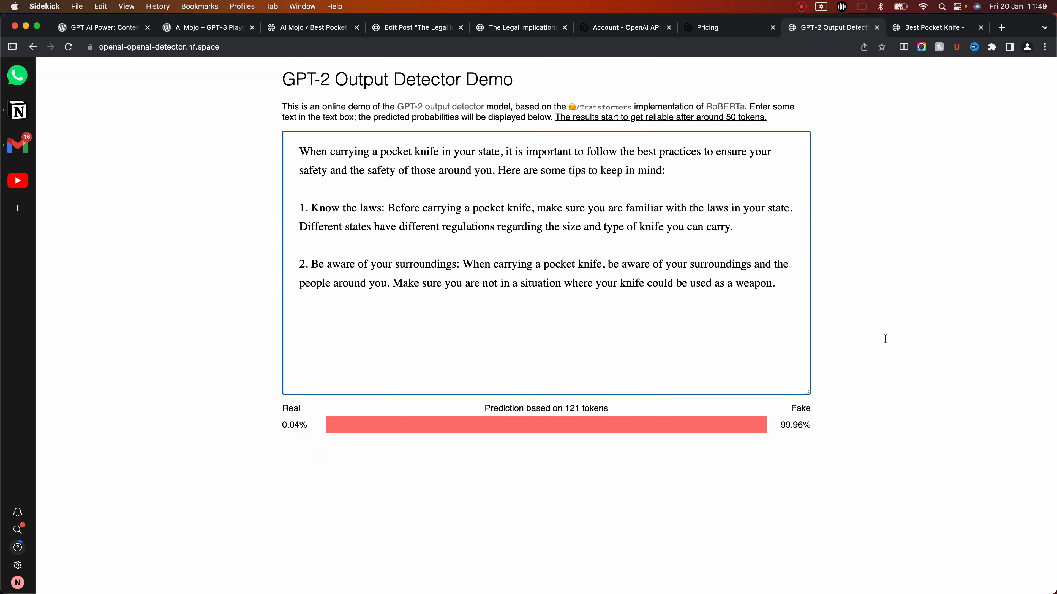
drag(751, 326, 664, 133)
key(super+v)
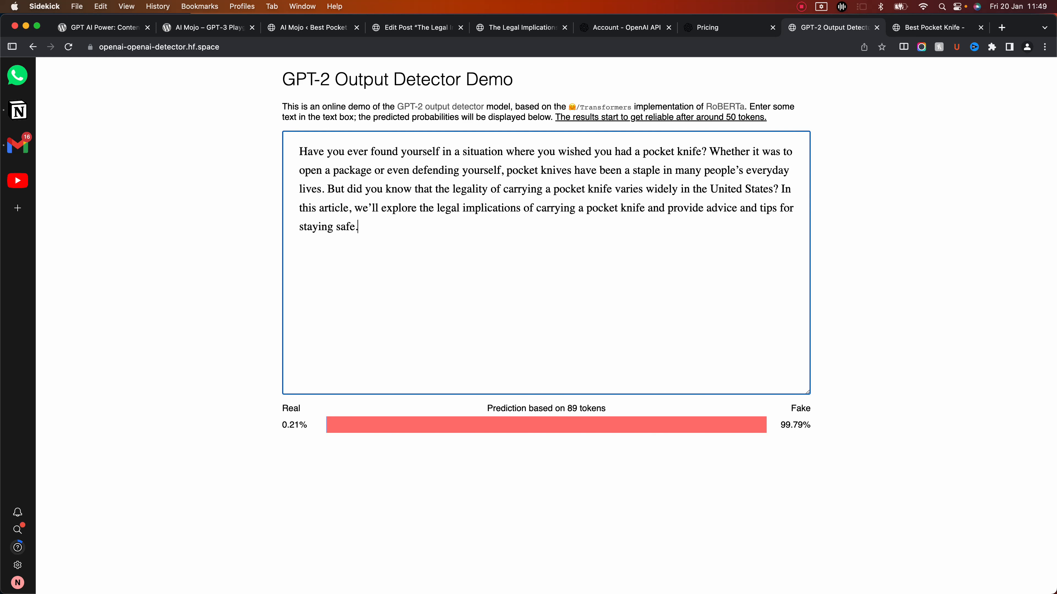
click(930, 266)
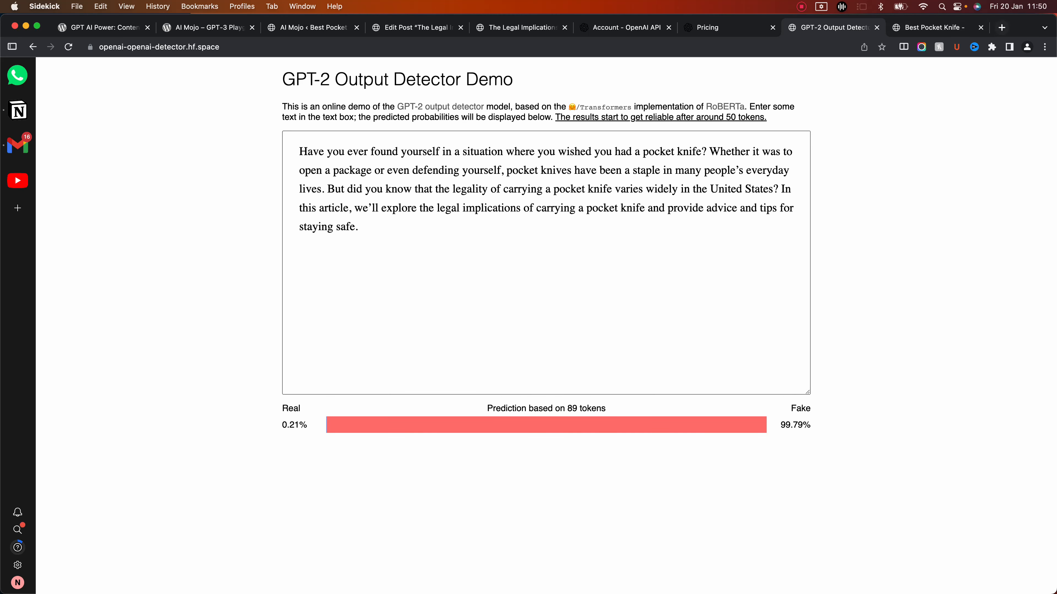
Step: Open wpdoze.com in a new tab, go to the Kadence Blocks Box article and copy its first two paragraphs
key(super+t)
text(wpdoze.com)
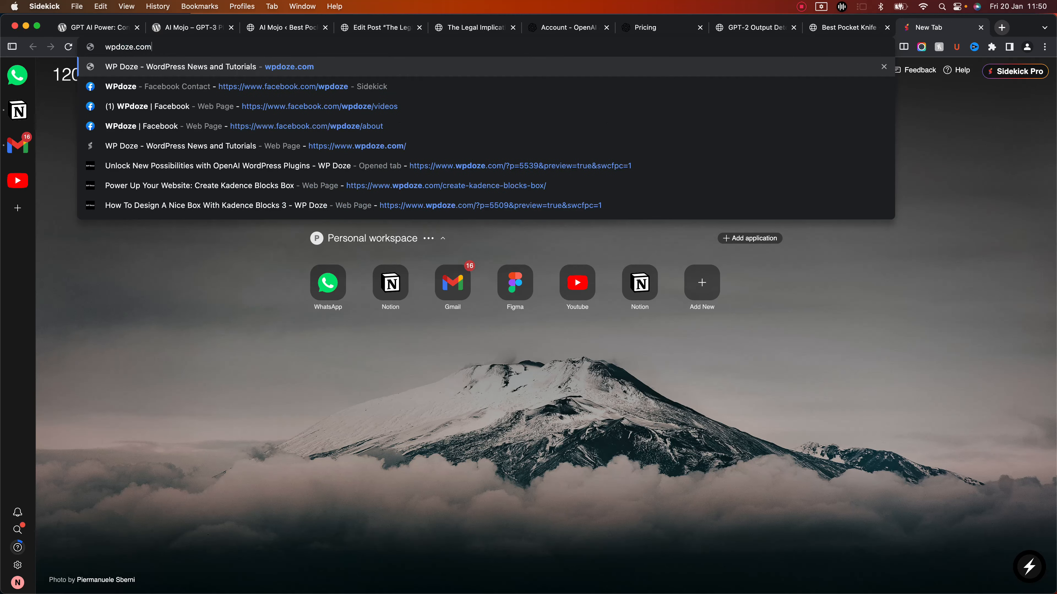
key(Return)
scroll(986, 295, down, 10)
scroll(951, 301, down, 4)
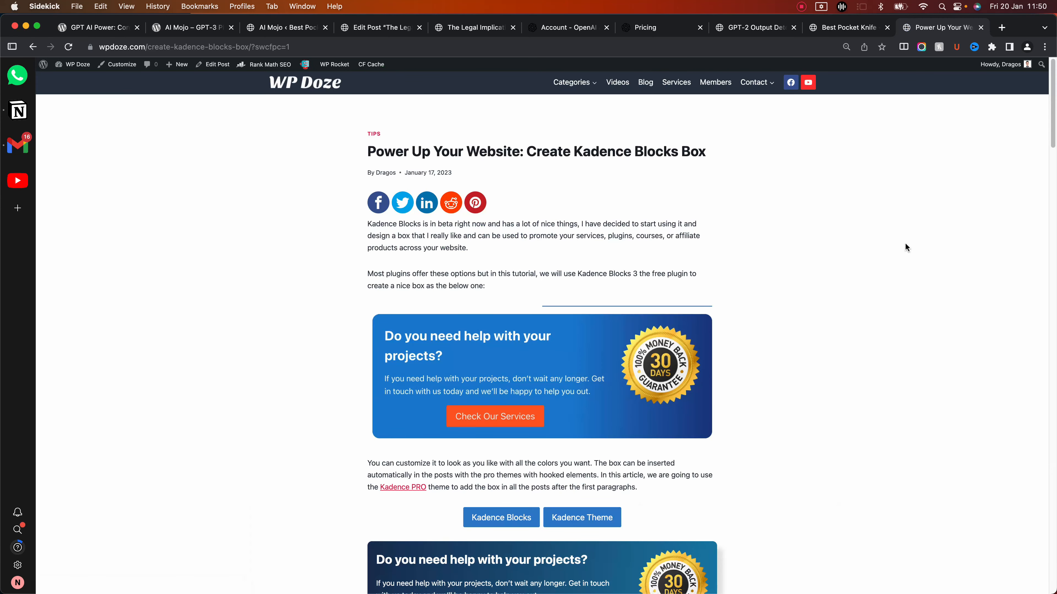
scroll(905, 242, down, 1)
drag(873, 202, 900, 270)
key(super+c)
key(super+c)
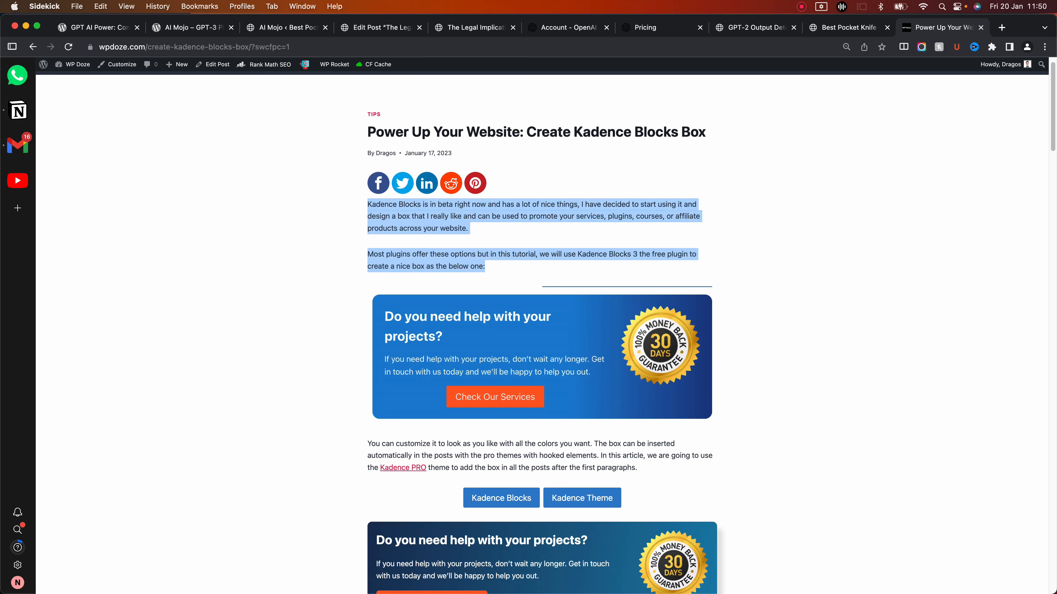
Step: Replace the text in the GPT-2 Output Detector with the copied Kadence Blocks paragraphs to check its prediction
key(ctrl+shift+Tab)
key(ctrl+shift+Tab)
click(793, 266)
key(super+a)
key(super+v)
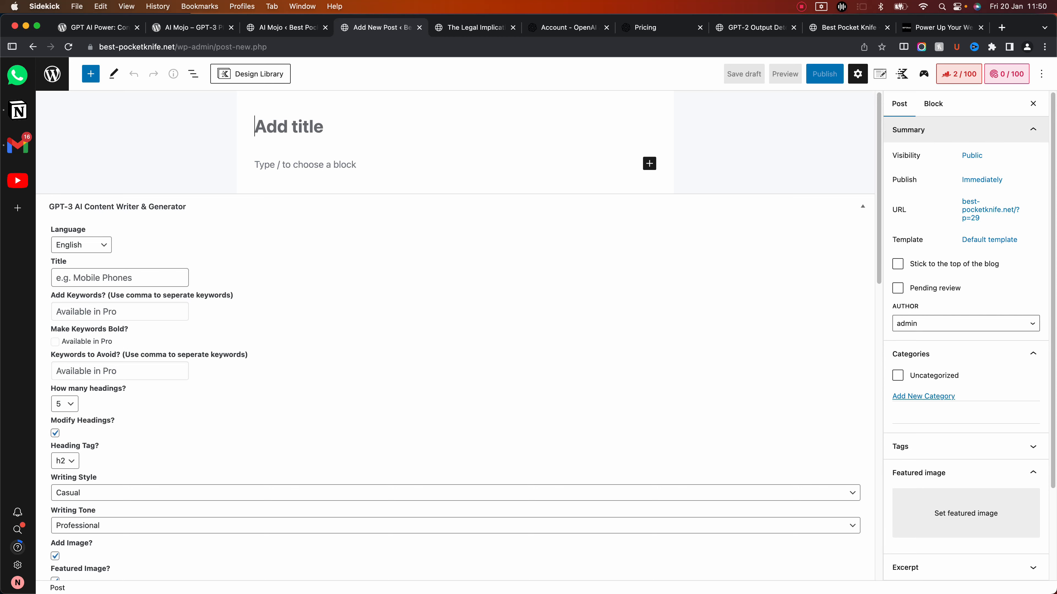
Step: In the new post, generate ideas with AI Mojo's Article Ideas template for the topic "pocket knives"
click(923, 73)
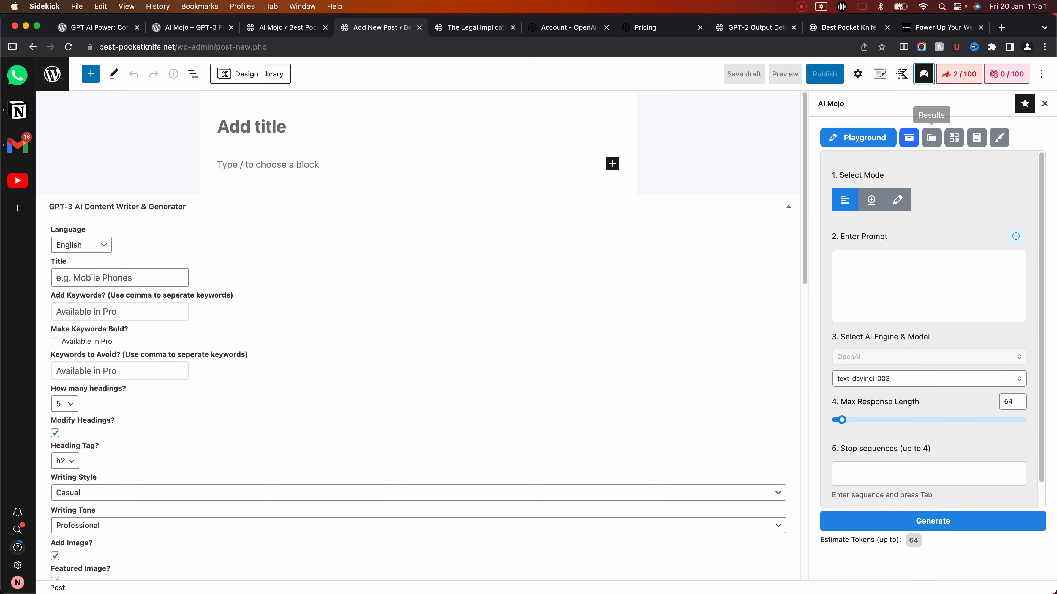
click(909, 138)
click(932, 202)
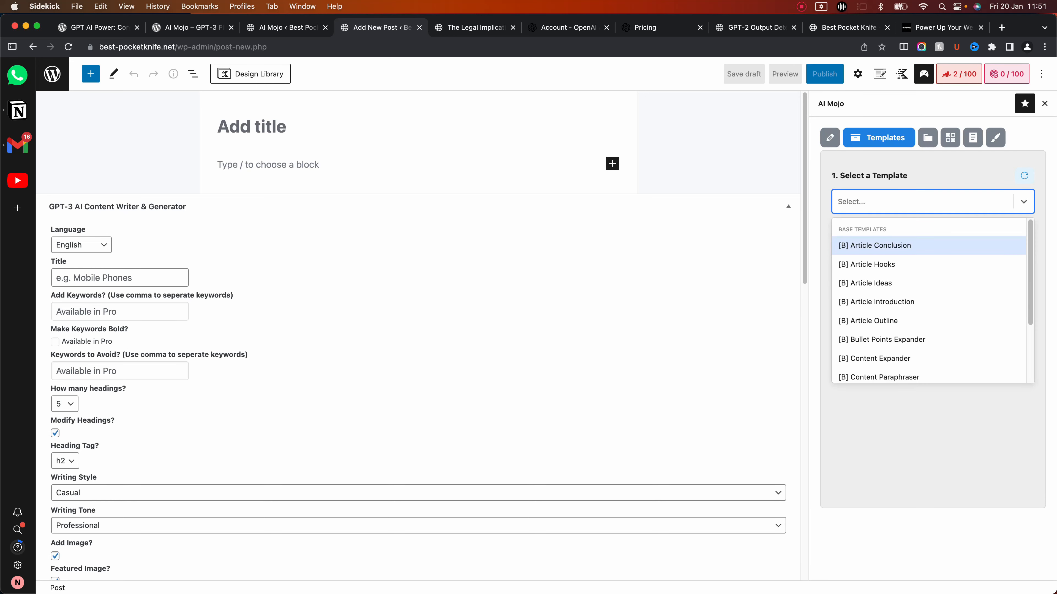
click(878, 283)
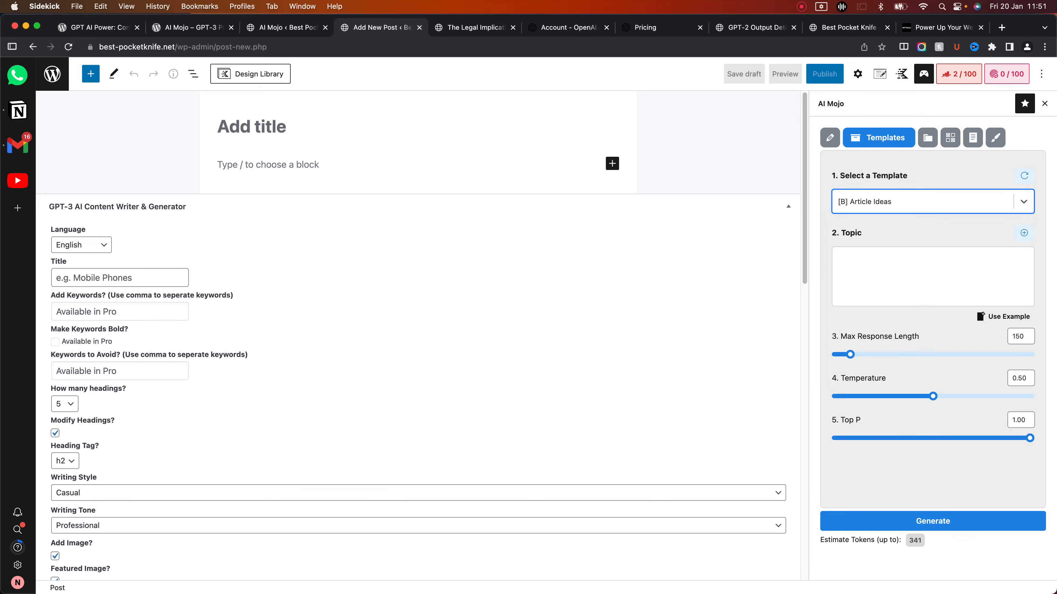
click(915, 276)
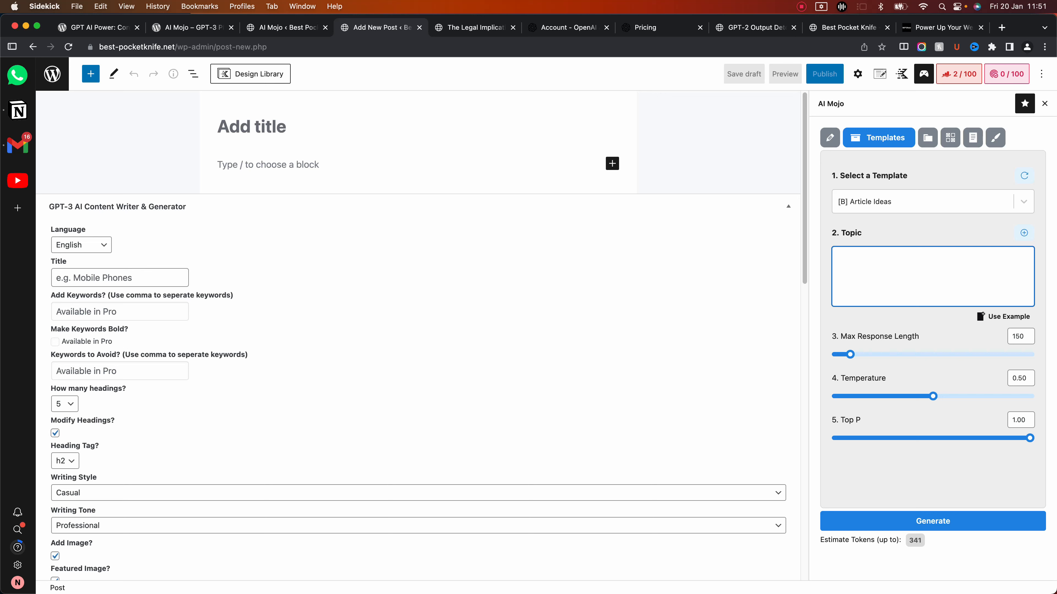
text(poket knivesc)
click(932, 521)
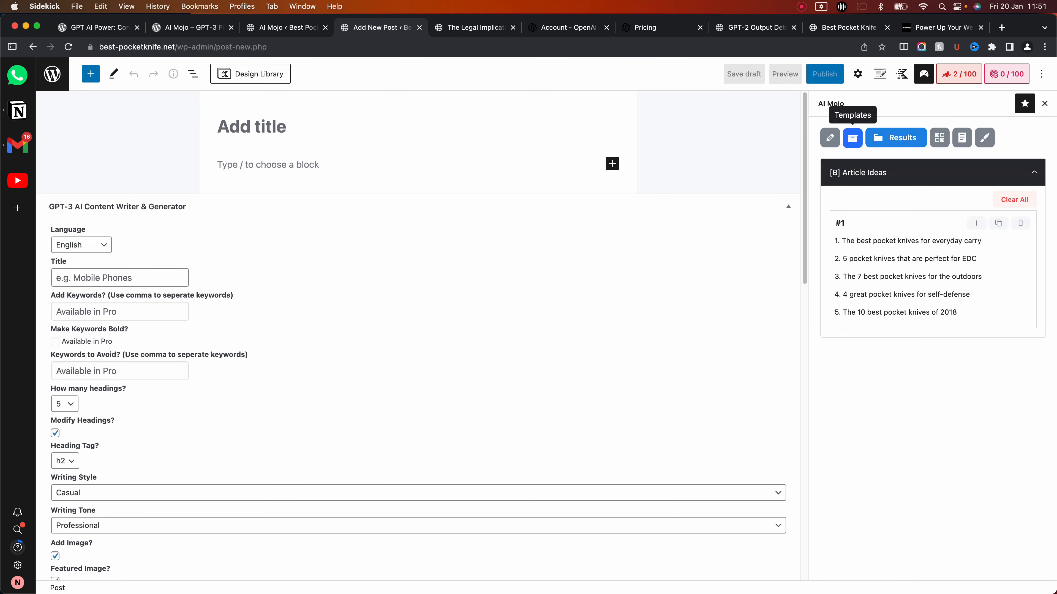
Step: Return to AI Mojo's templates and open the list of base templates
click(852, 137)
click(1023, 202)
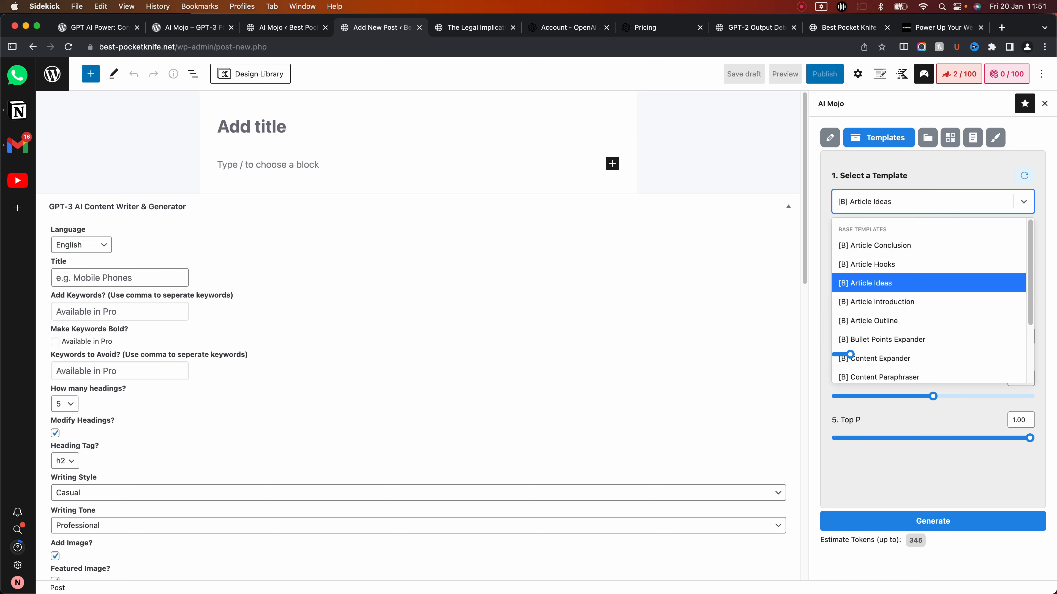